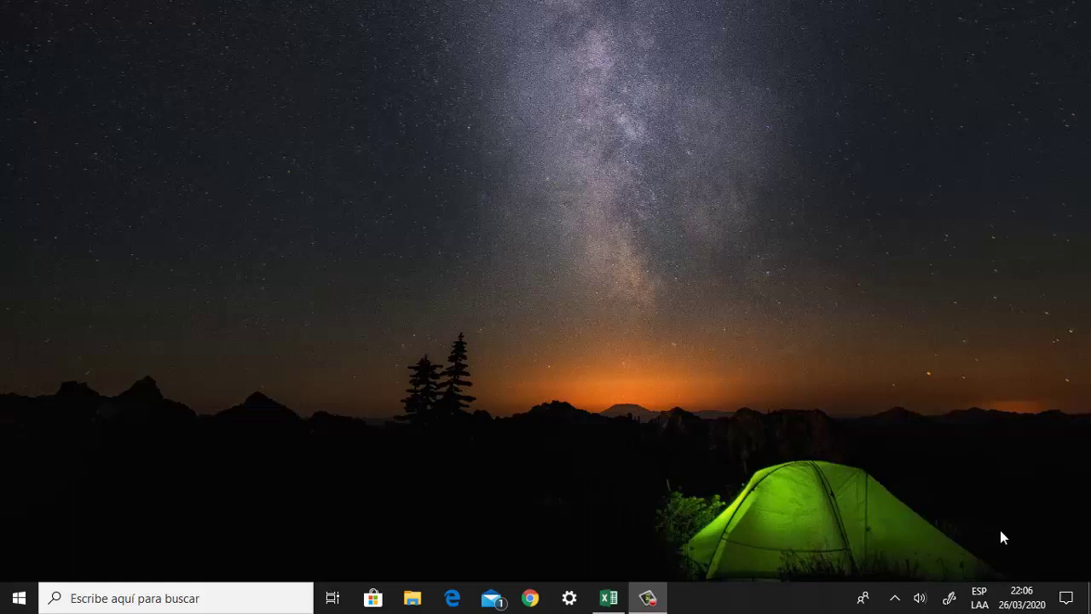
# Launch Excel from the Run box, maximize it, and create a blank workbook (Libro4).
pyautogui.press('super+r')
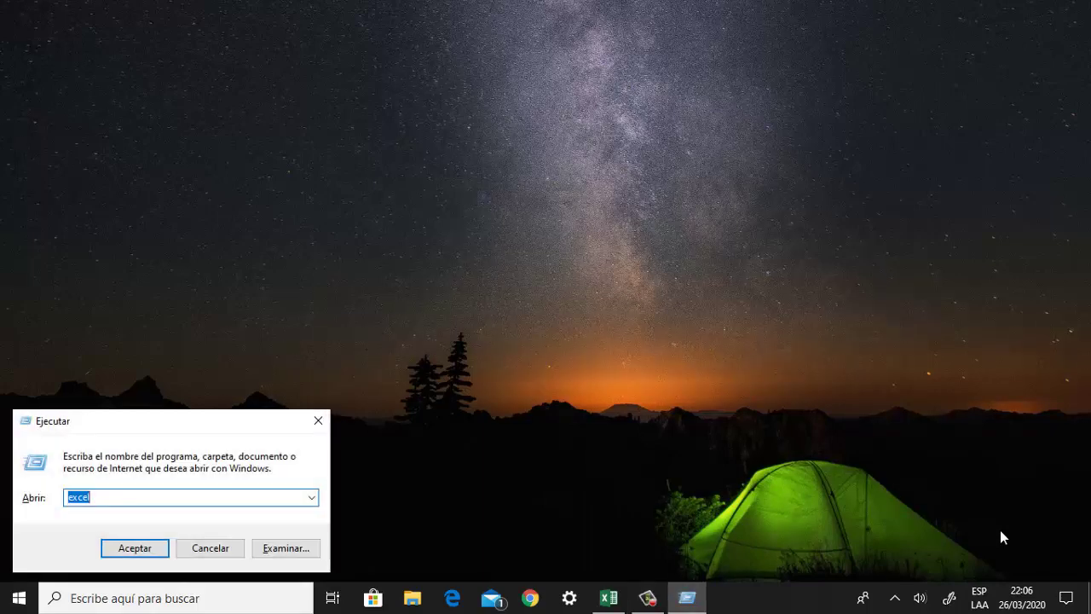
pyautogui.click(112, 543)
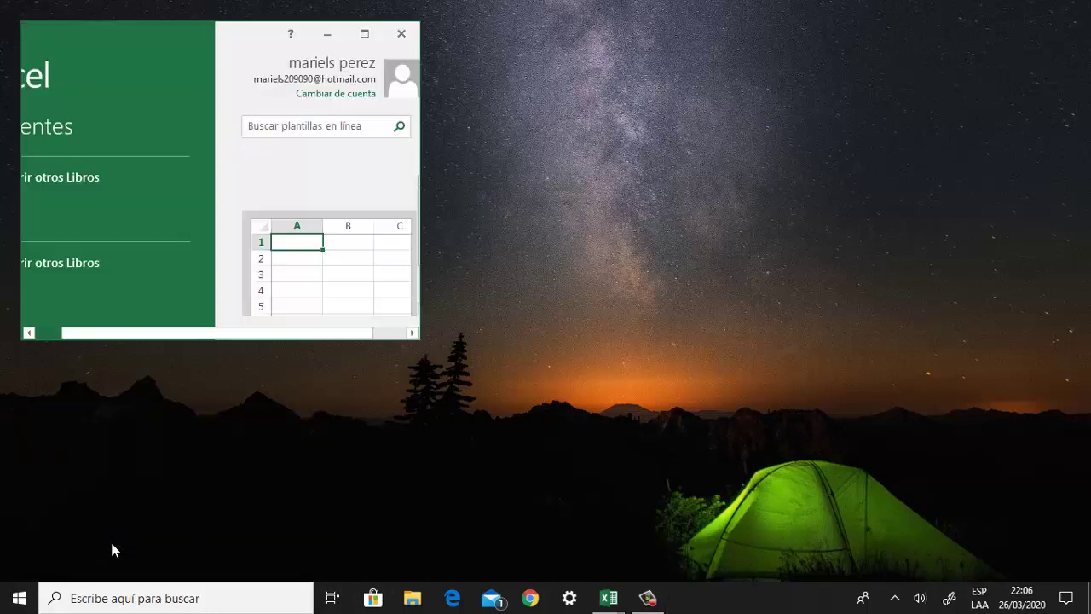
pyautogui.click(369, 36)
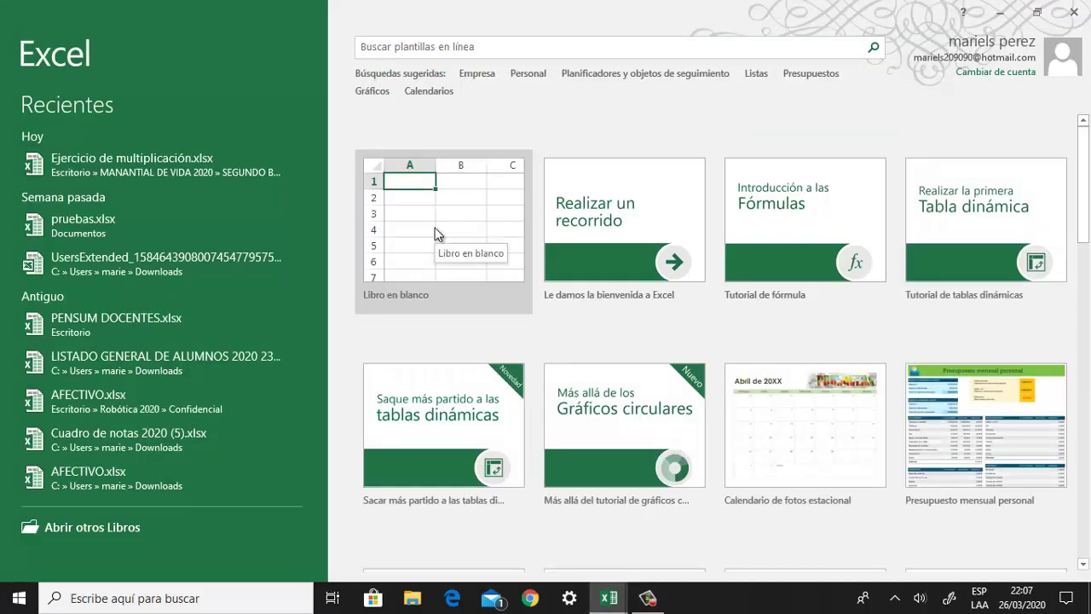
pyautogui.click(437, 234)
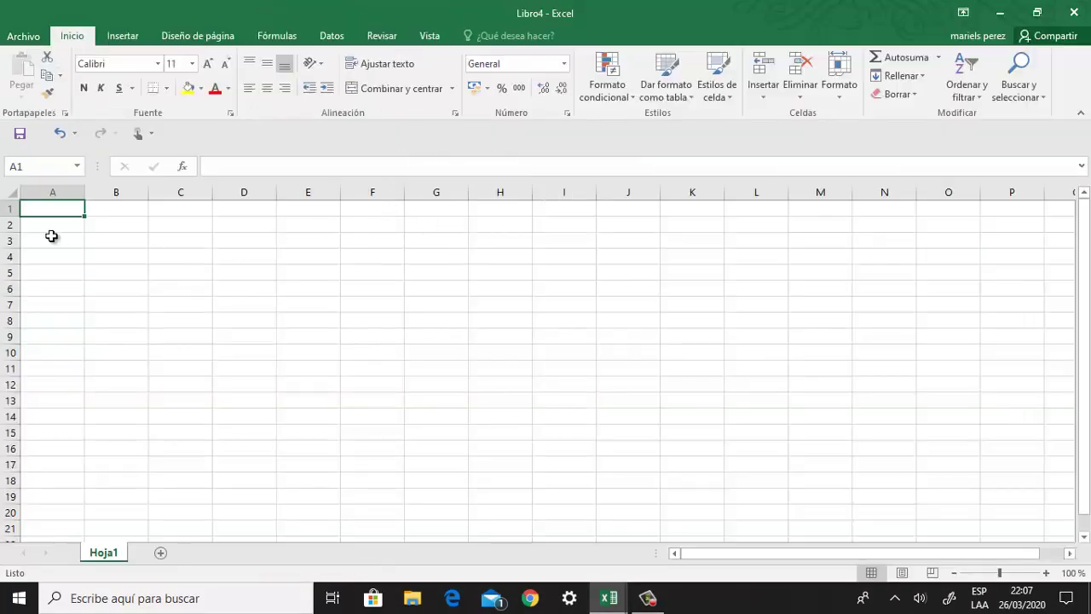
# Enter headings Nº., Producto, Detalle and Precio * Unidad in B3 through E3.
pyautogui.click(91, 242)
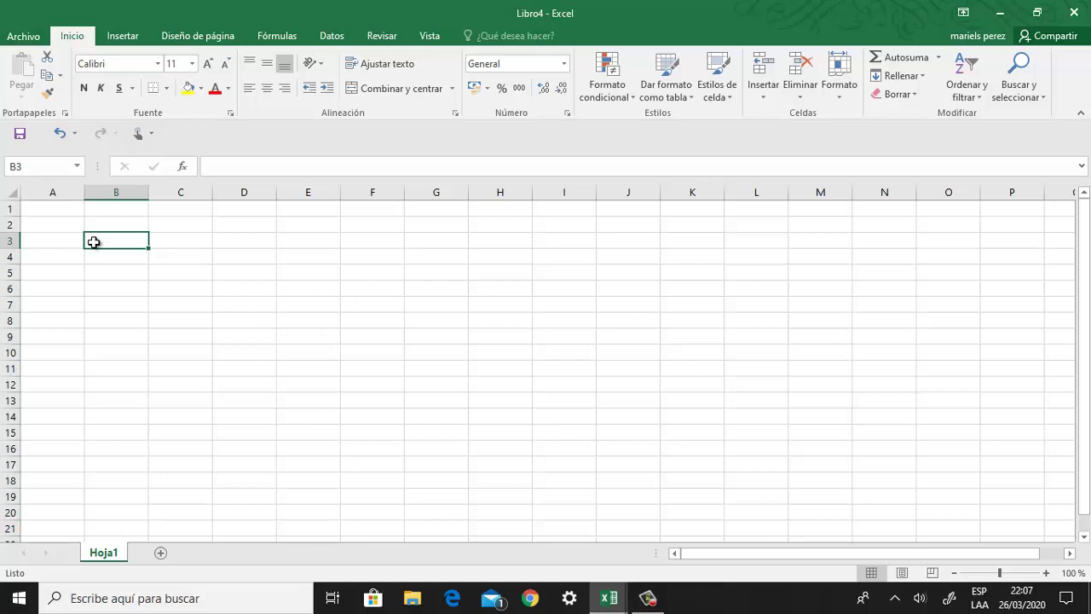
pyautogui.write('N')
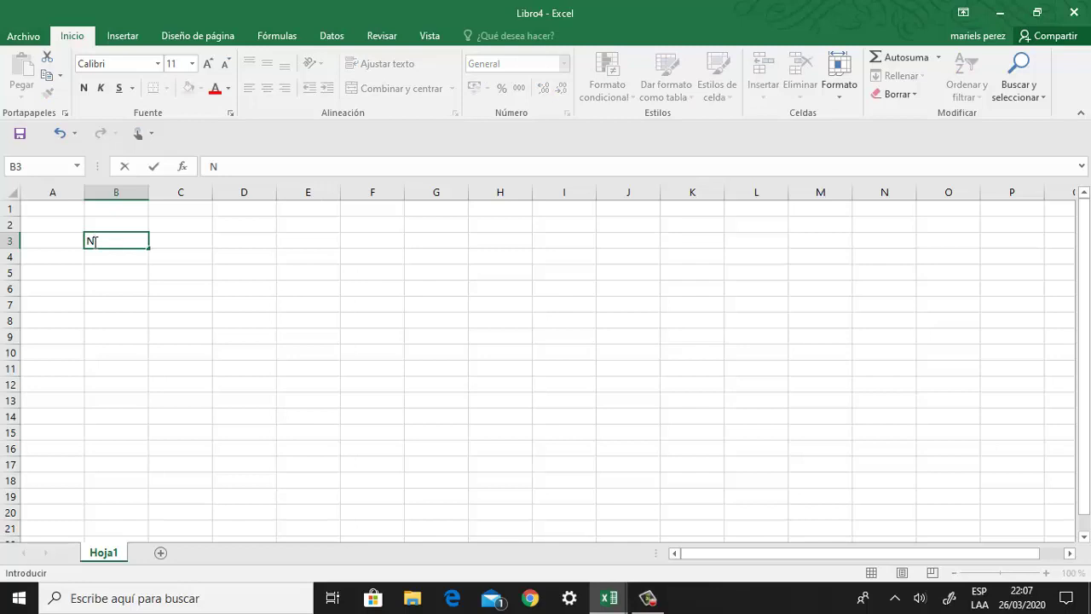
pyautogui.write('º')
pyautogui.write('.')
pyautogui.press('Tab')
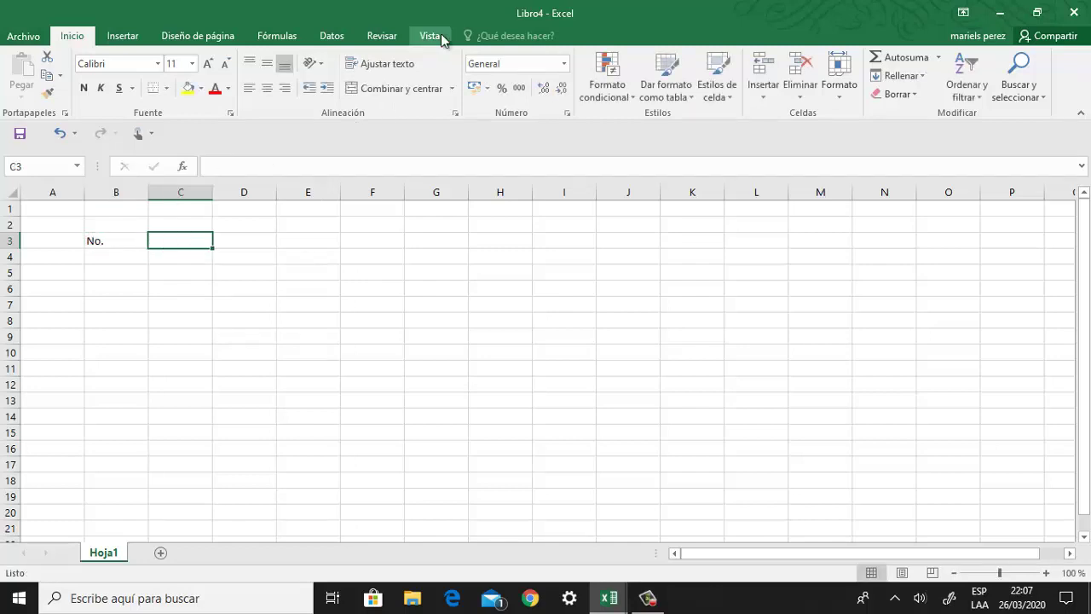
pyautogui.write('Produc')
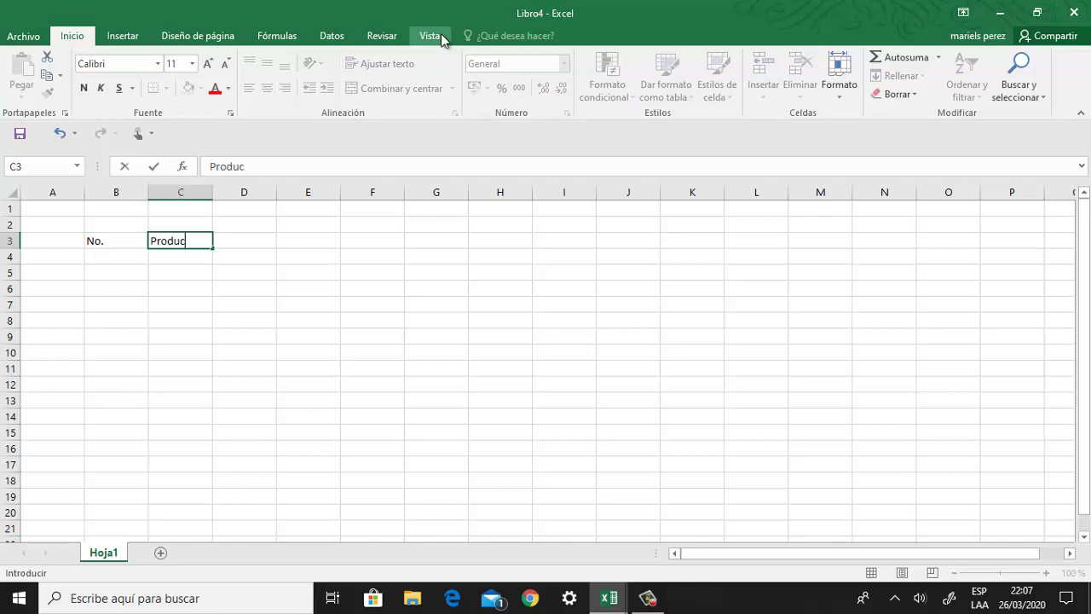
pyautogui.write('to')
pyautogui.press('Tab')
pyautogui.write('De')
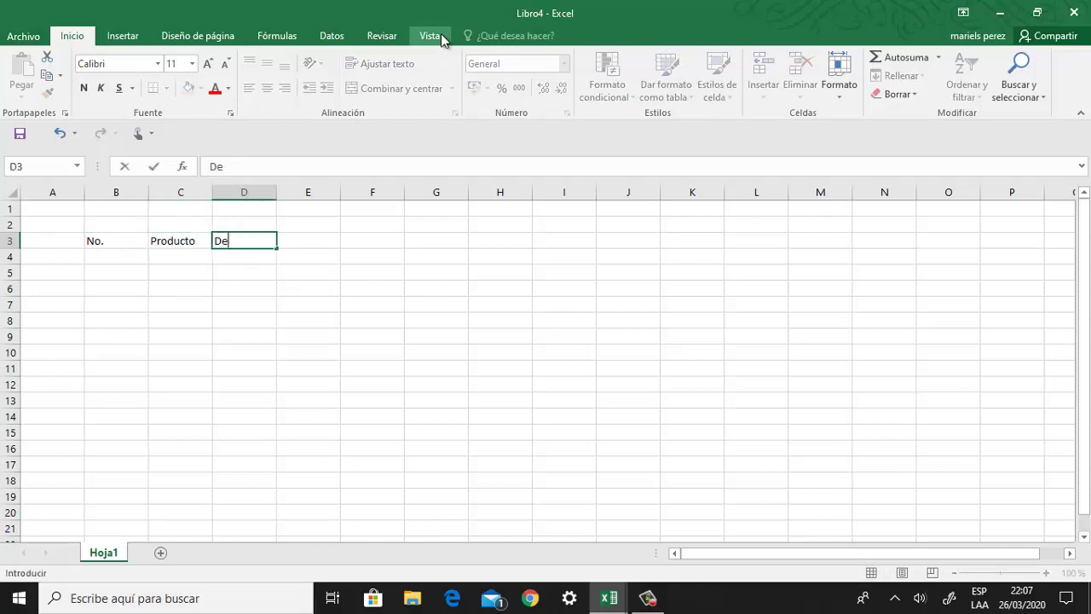
pyautogui.write('talle')
pyautogui.press('Tab')
pyautogui.write('P')
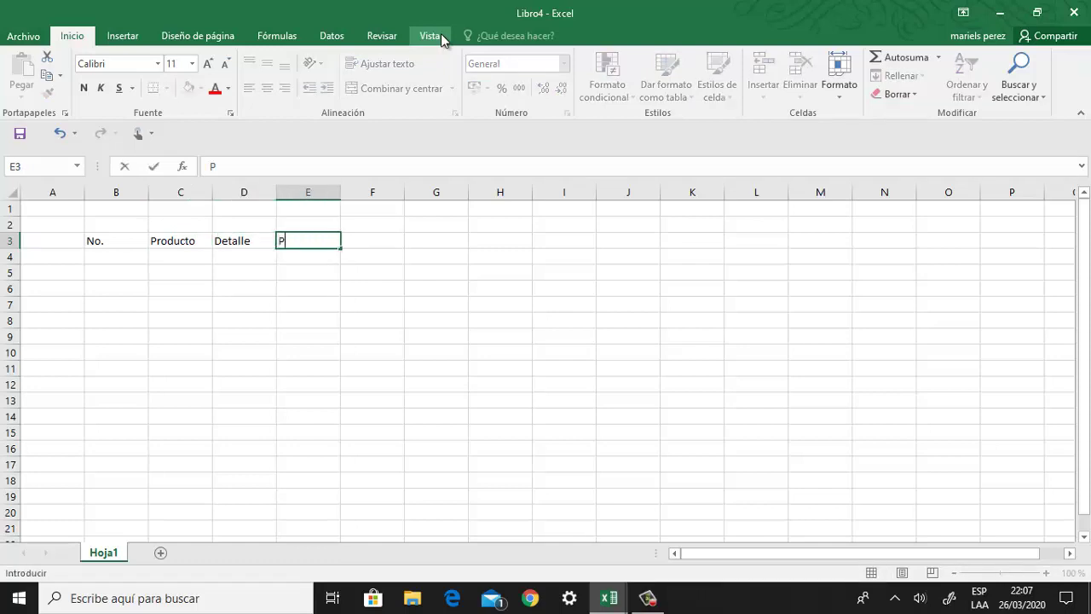
pyautogui.write('recio ')
pyautogui.write('*')
pyautogui.write(' Unidad')
pyautogui.press('Tab')
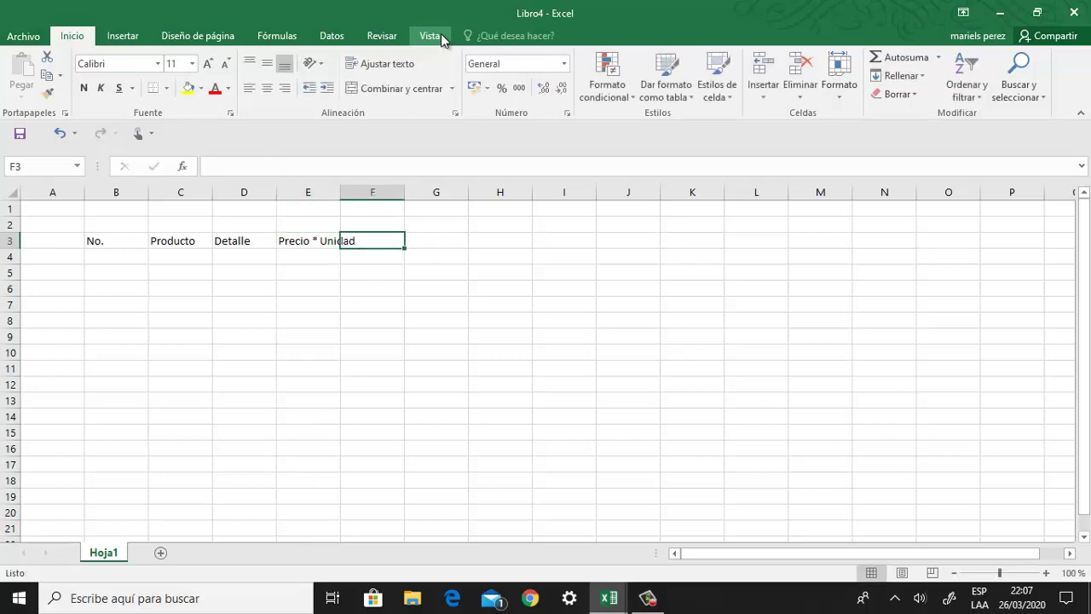
# Enter headings Cantidad, Total Parcial, Descuento 4,5% and Total Final in F3 through I3.
pyautogui.write('Ca')
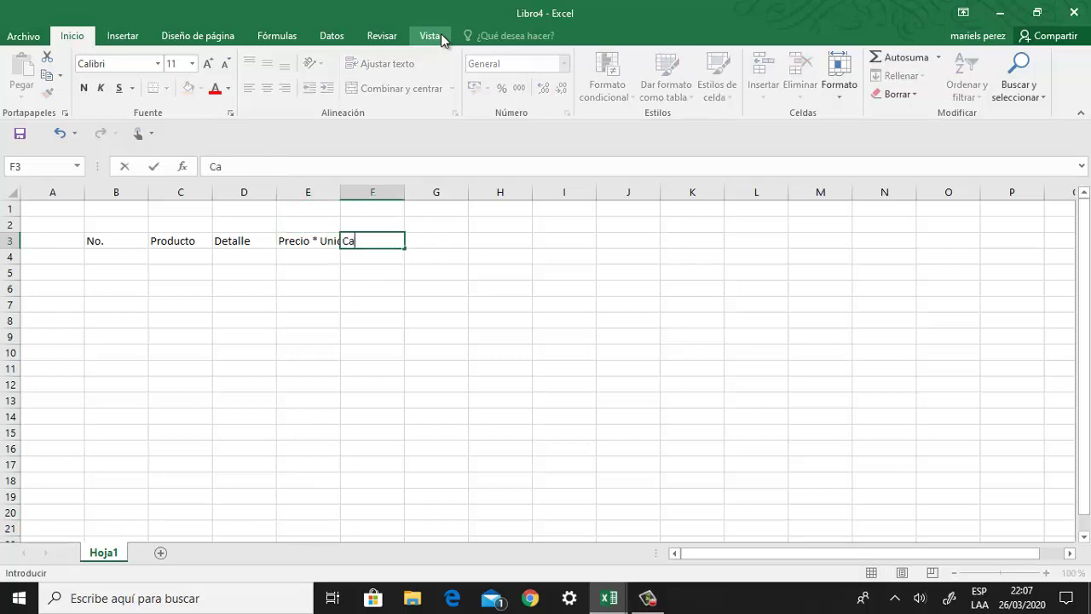
pyautogui.write('ntidad')
pyautogui.press('Tab')
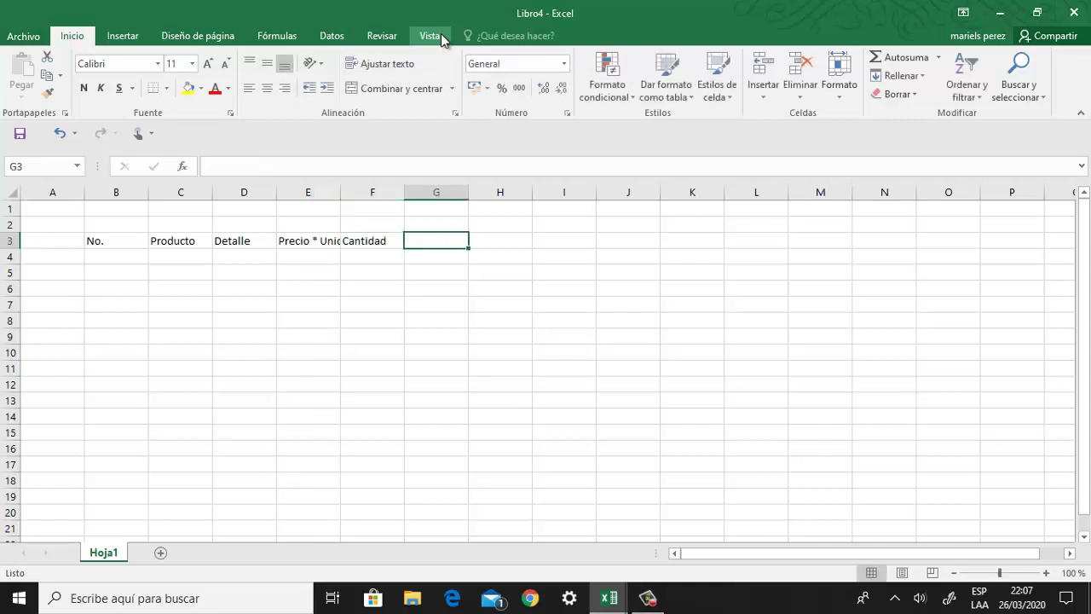
pyautogui.write('Total')
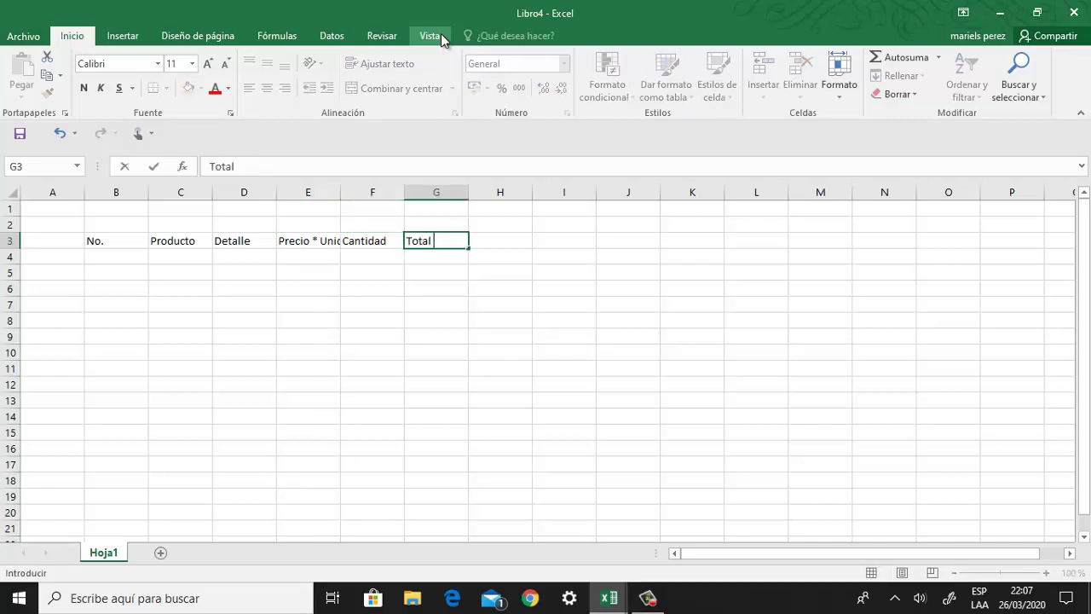
pyautogui.write(' Parcial')
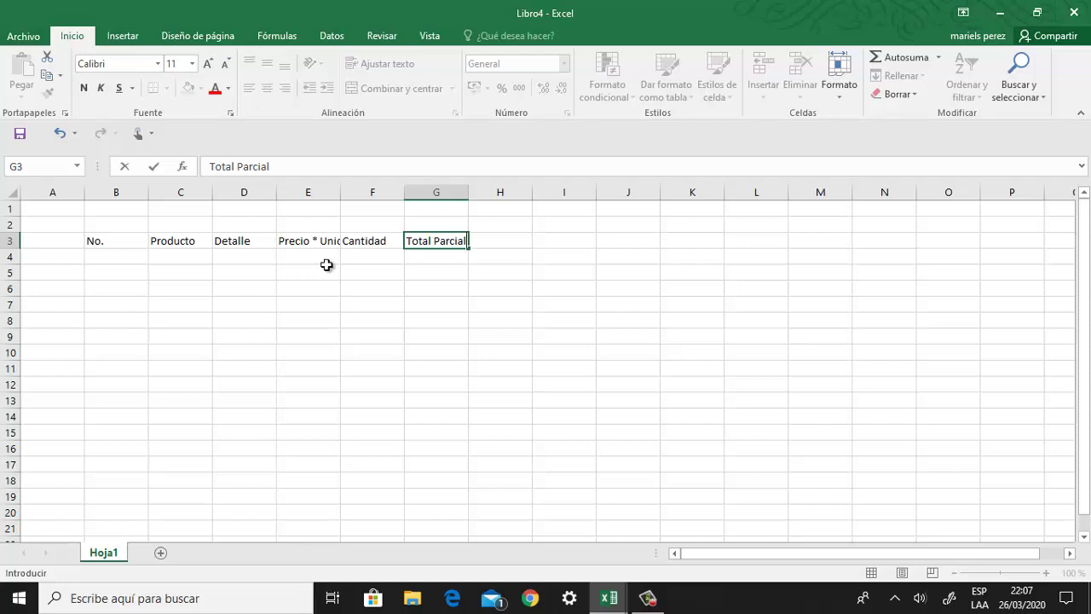
pyautogui.click(520, 240)
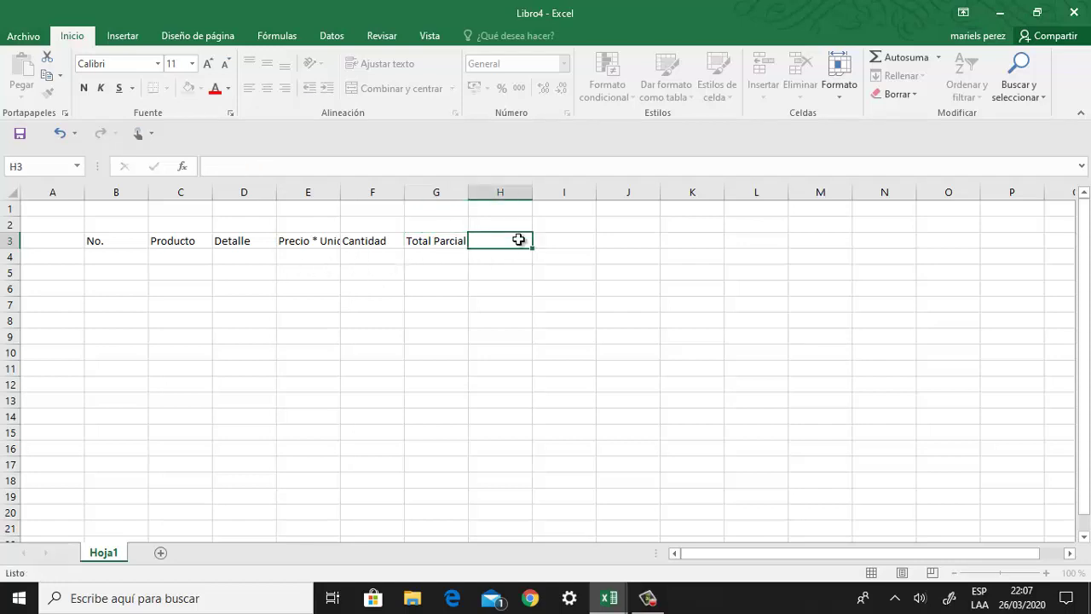
pyautogui.write('Desc')
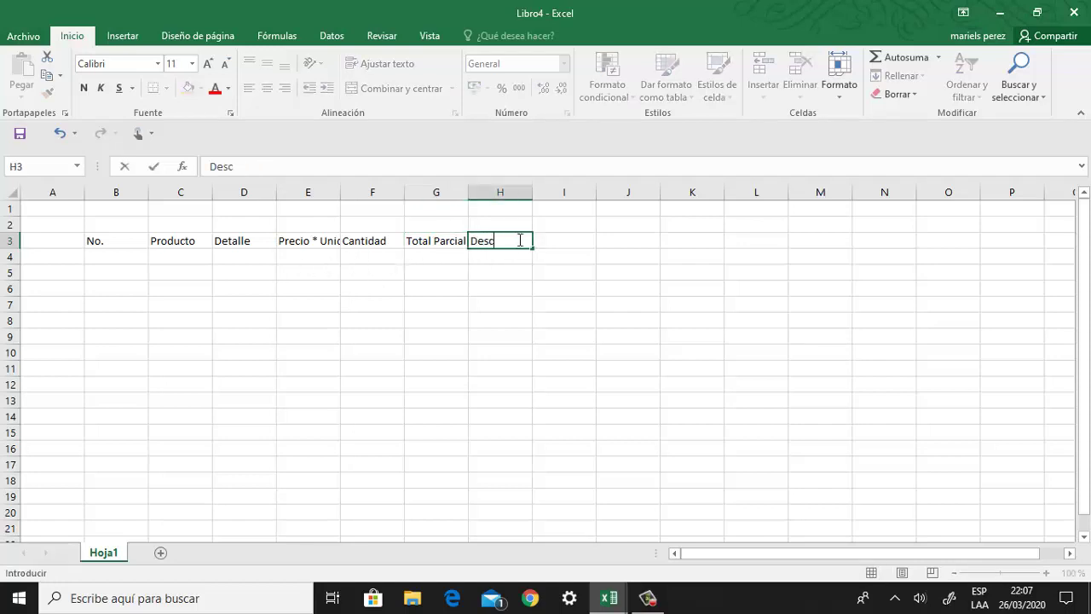
pyautogui.write('uento')
pyautogui.write(' 4')
pyautogui.write(',5')
pyautogui.write('%')
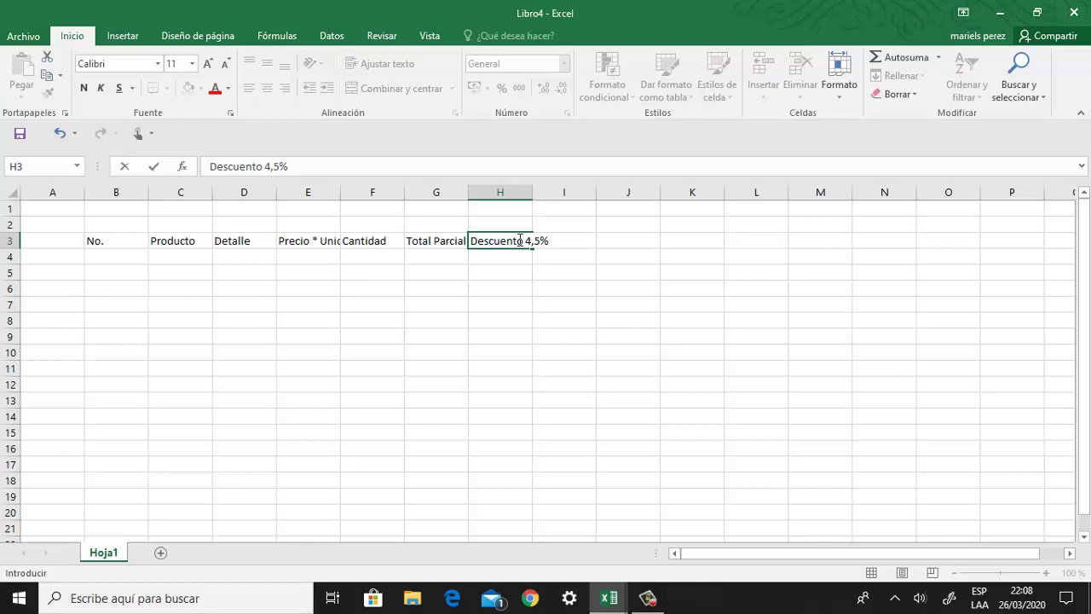
pyautogui.press('Tab')
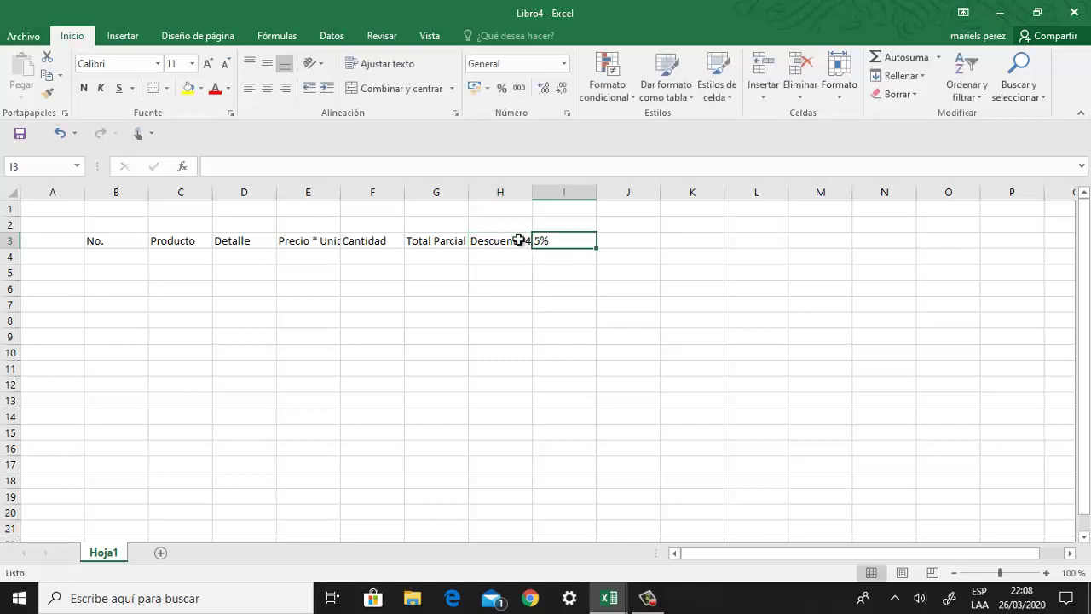
pyautogui.write('Total')
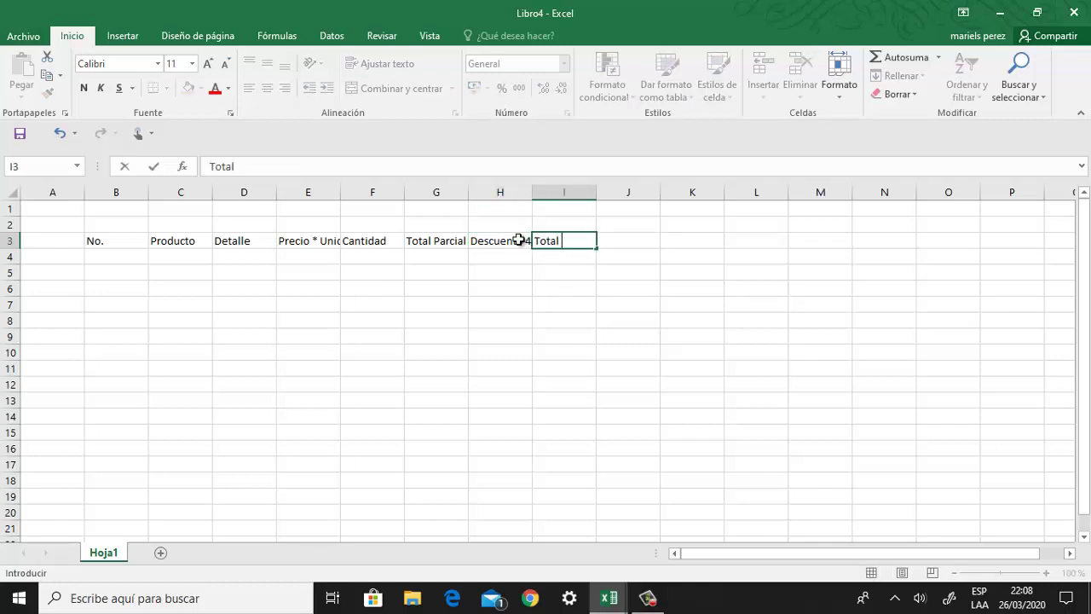
pyautogui.write(' Final')
pyautogui.click(114, 260)
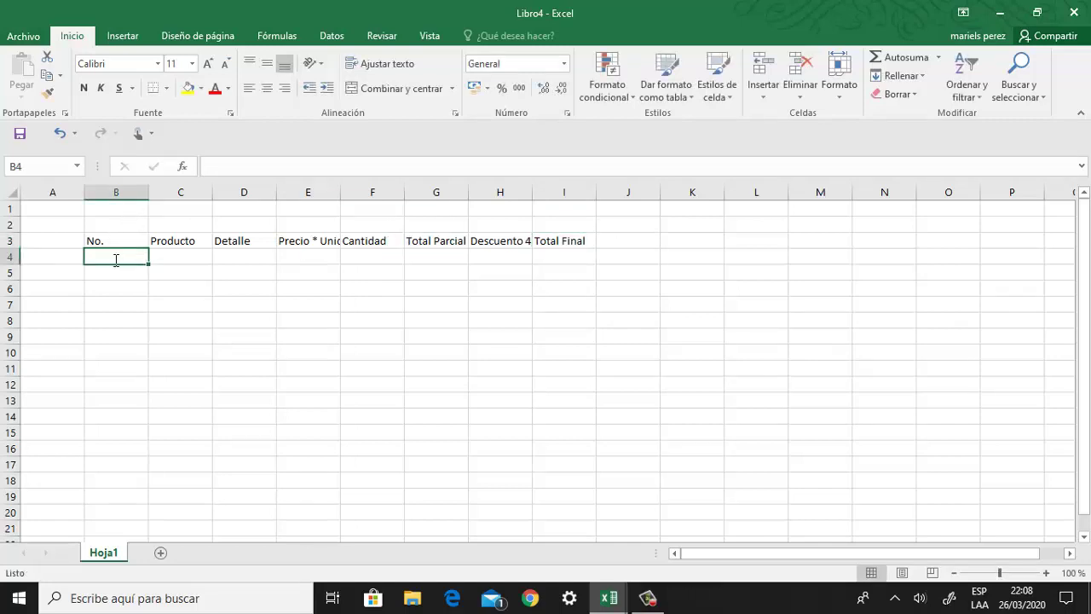
# Enter 1 and 2 in B4:B5 and fill the numbering down to 15 in B18.
pyautogui.write('1')
pyautogui.press('Return')
pyautogui.write('2')
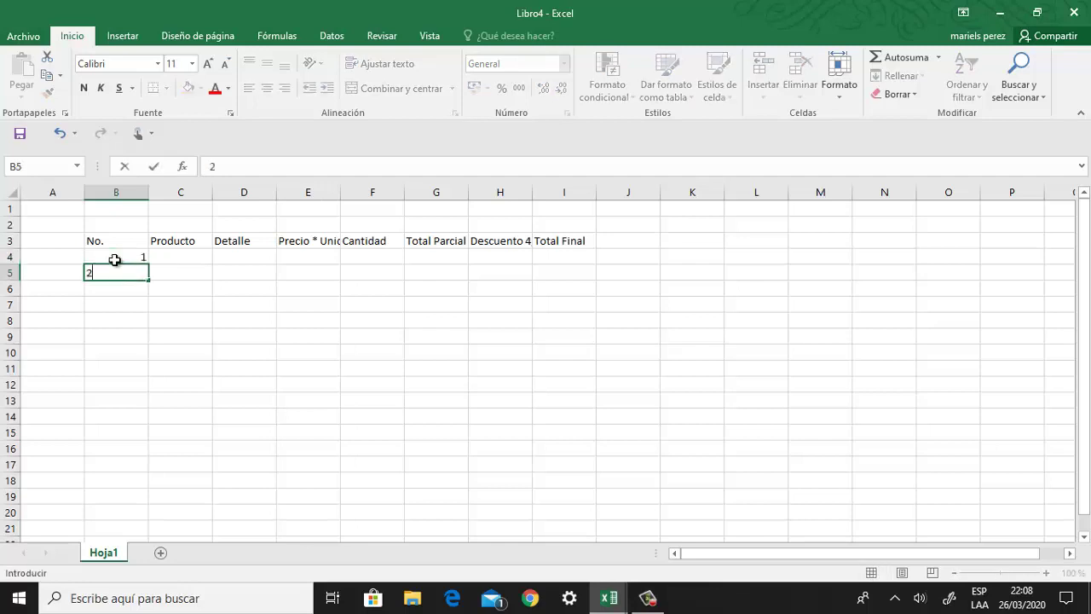
pyautogui.press('Return')
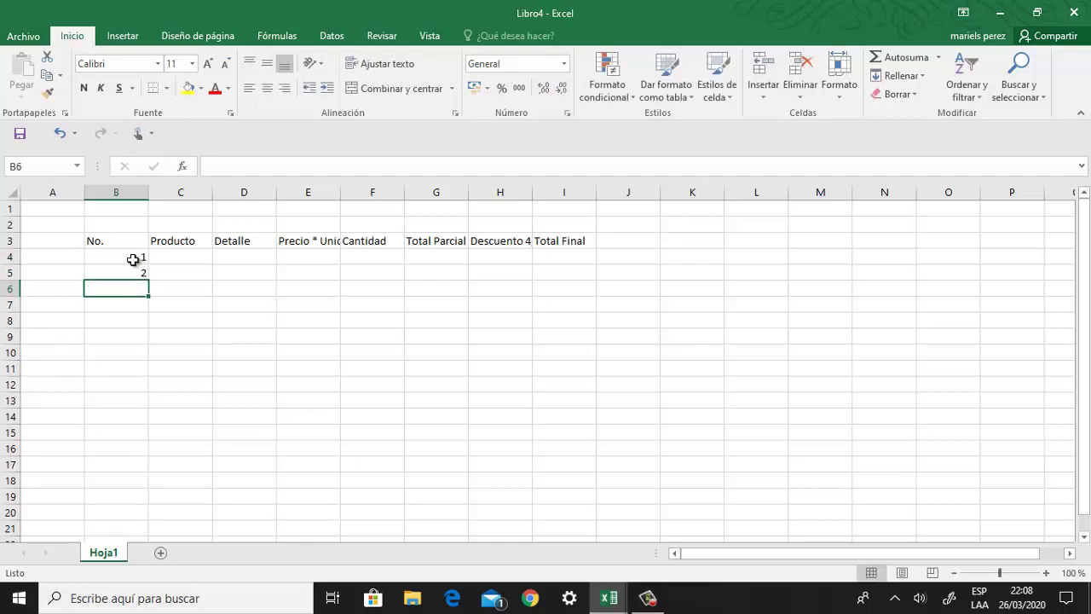
pyautogui.moveTo(133, 258); pyautogui.dragTo(125, 268)
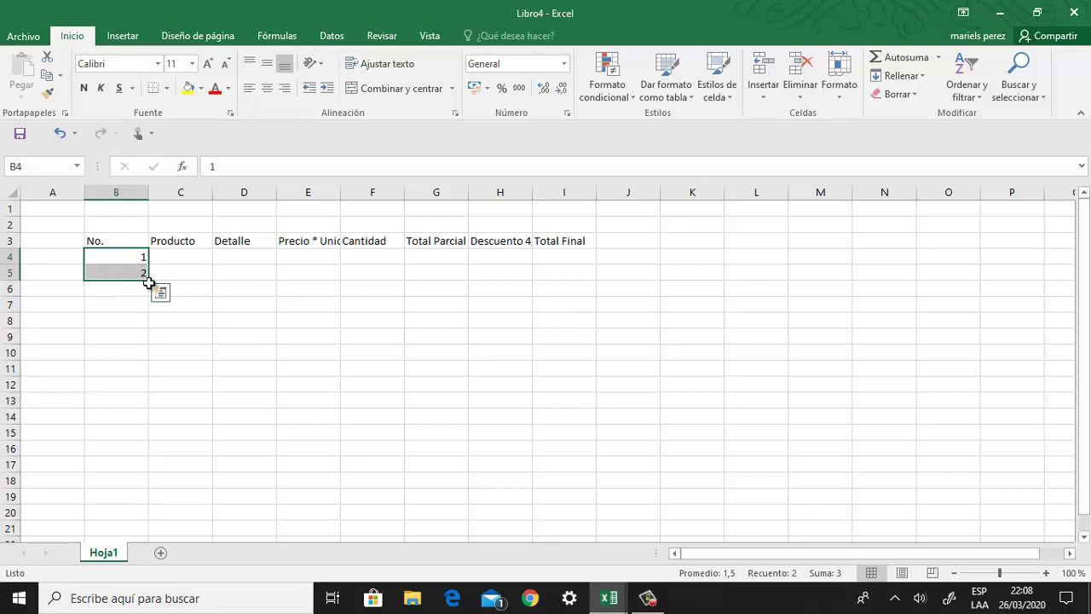
pyautogui.moveTo(147, 279); pyautogui.dragTo(120, 489)
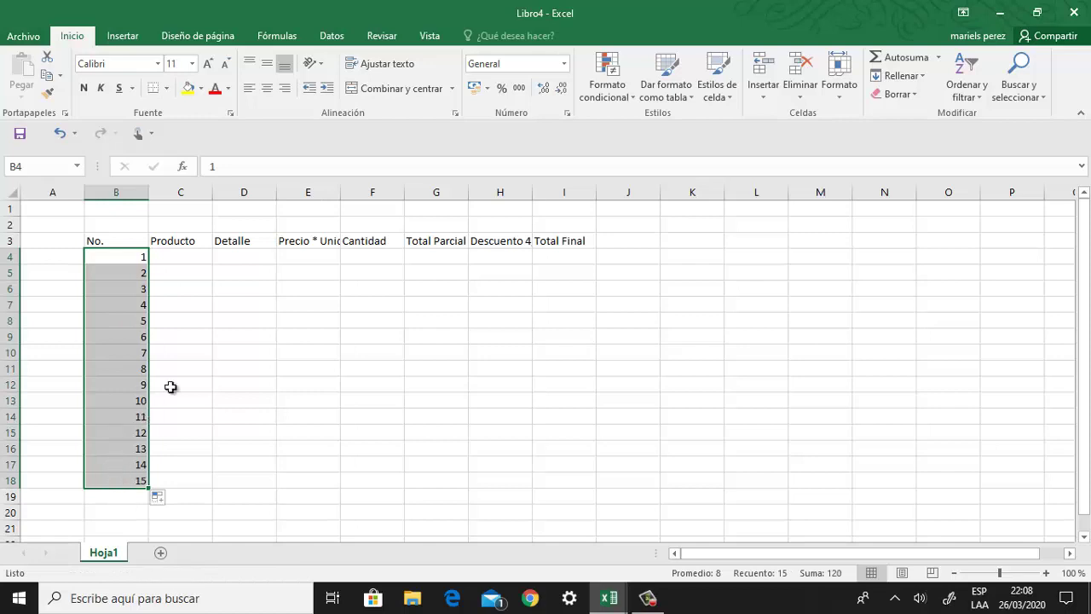
pyautogui.click(175, 254)
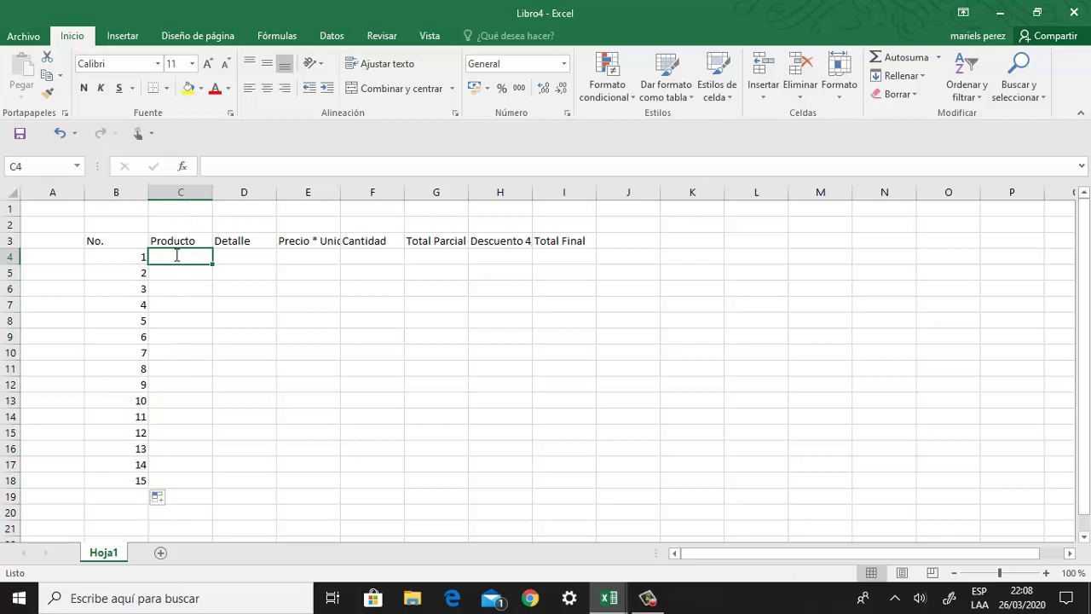
# Enter the first product 'Tijera Escolar' with detail 'Fast de 5 (480)' in row 4.
pyautogui.write('Tijera')
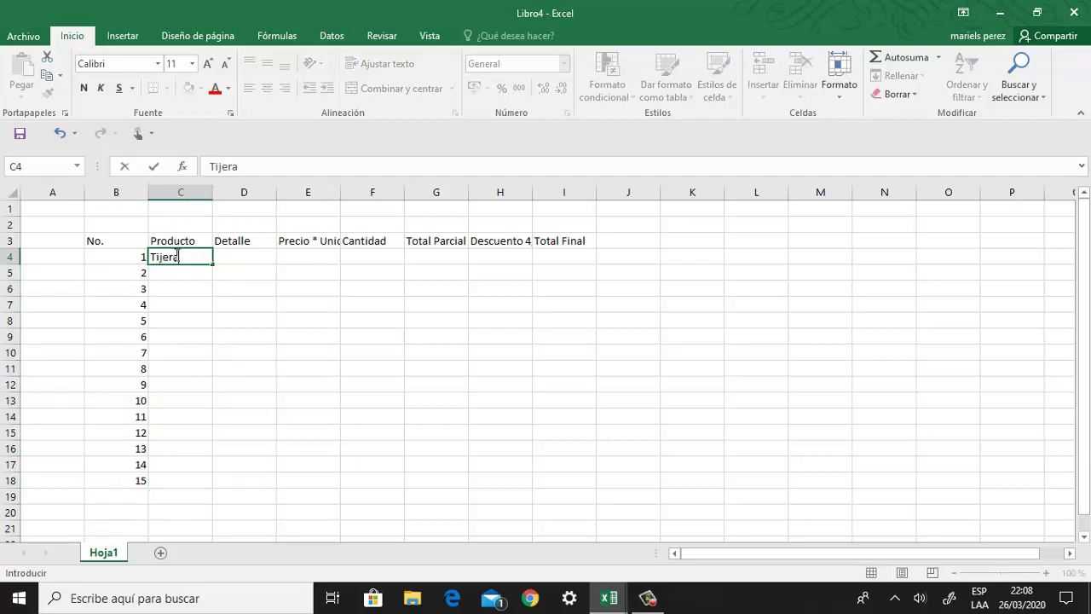
pyautogui.write(' Esc')
pyautogui.write('olar')
pyautogui.press('Tab')
pyautogui.write('Fast')
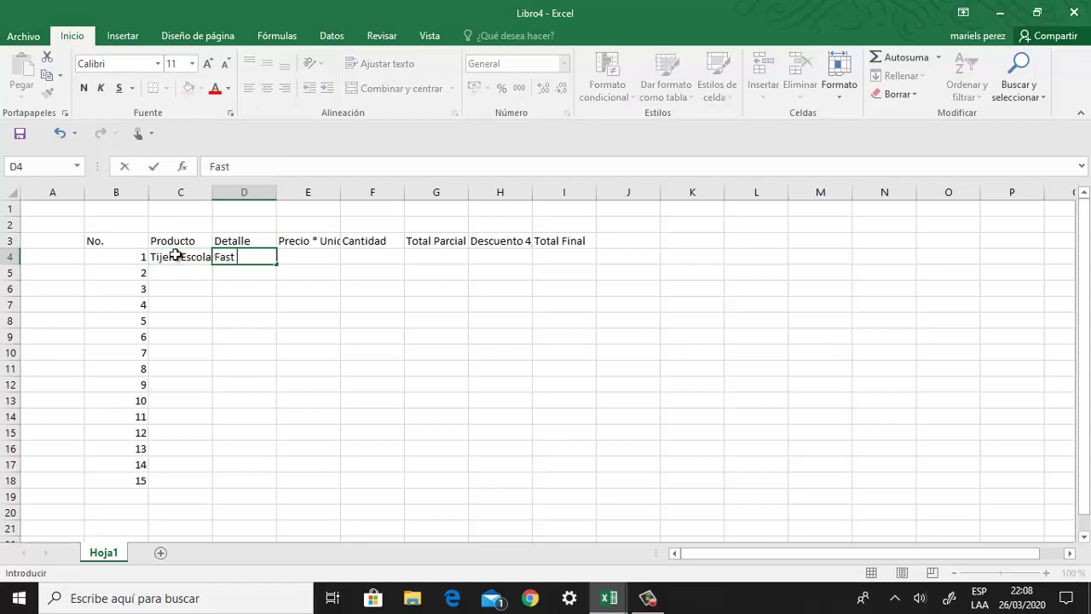
pyautogui.write(' de')
pyautogui.write(' 5')
pyautogui.write(' (')
pyautogui.write('48')
pyautogui.write('0)')
pyautogui.press('Tab')
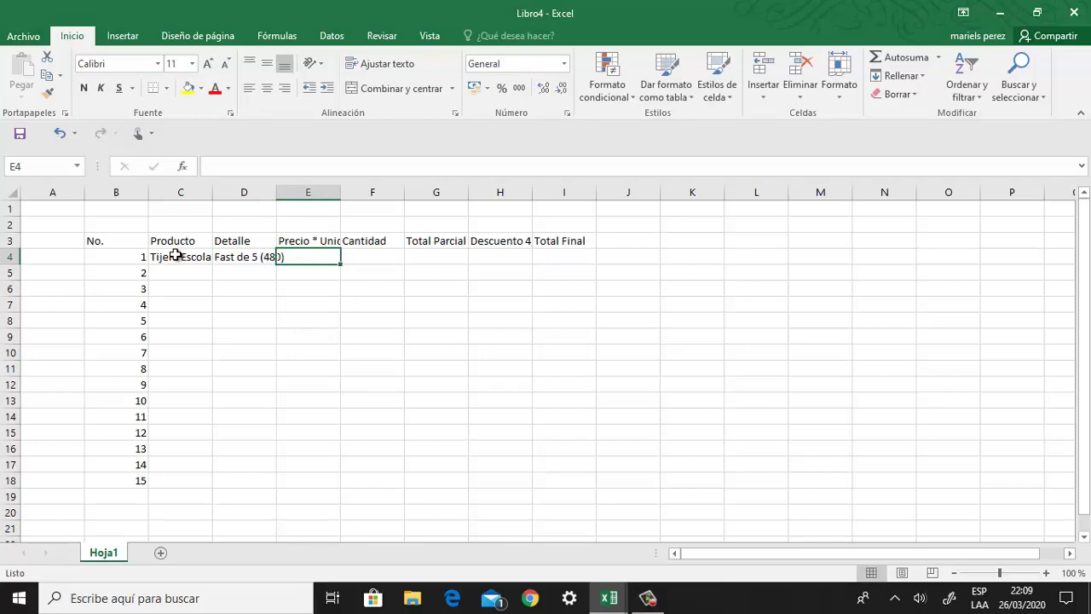
# Give Tijera Escolar a unit price of 7.5 and a quantity of 10.
pyautogui.write('7')
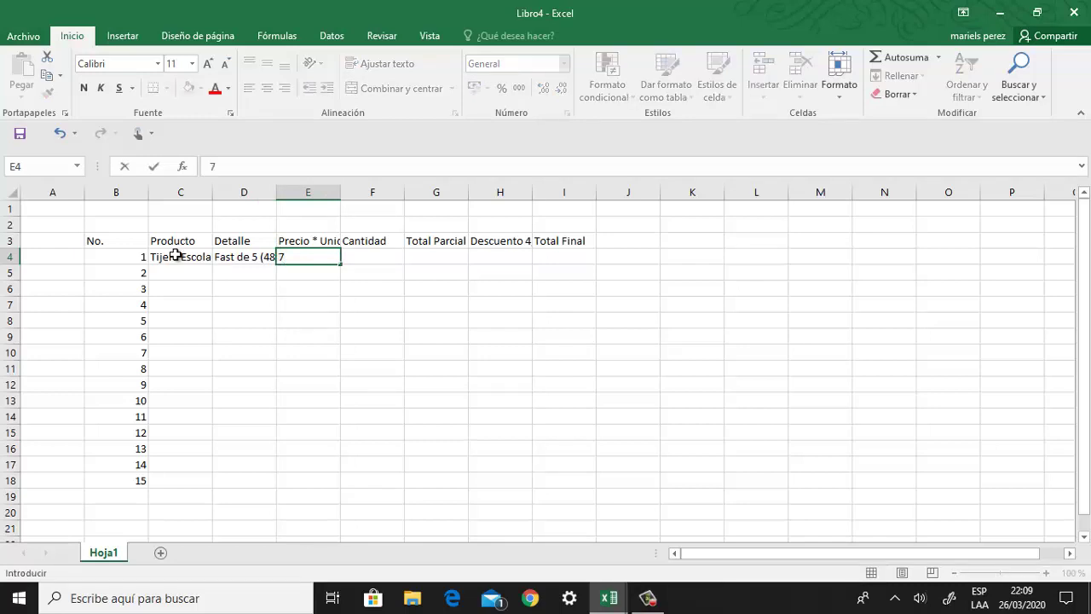
pyautogui.write('.5')
pyautogui.press('Tab')
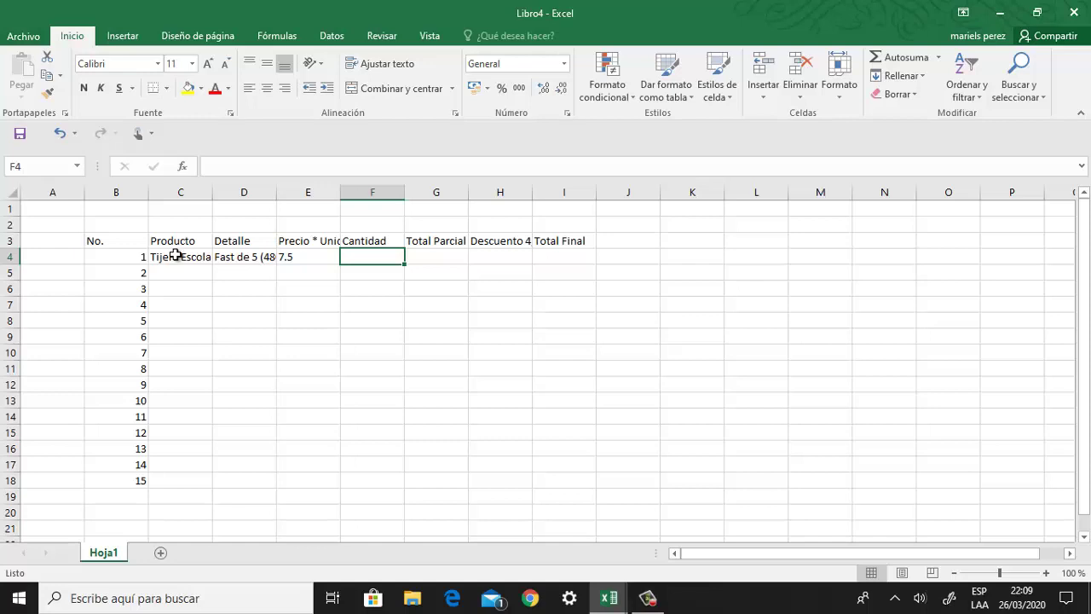
pyautogui.write('10')
pyautogui.press('Tab')
pyautogui.press('Down')
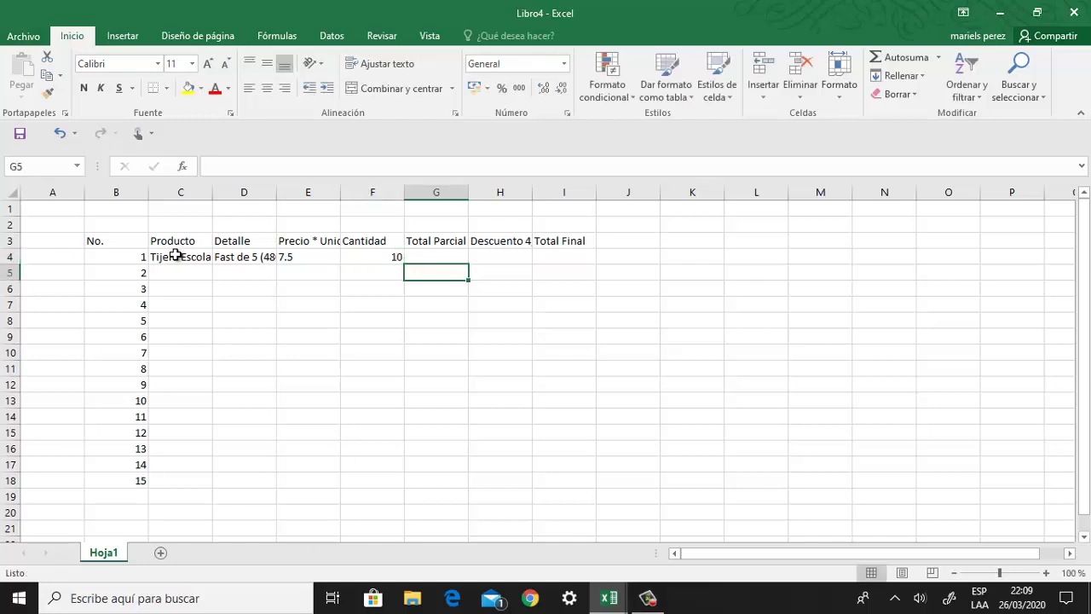
pyautogui.press('Down')
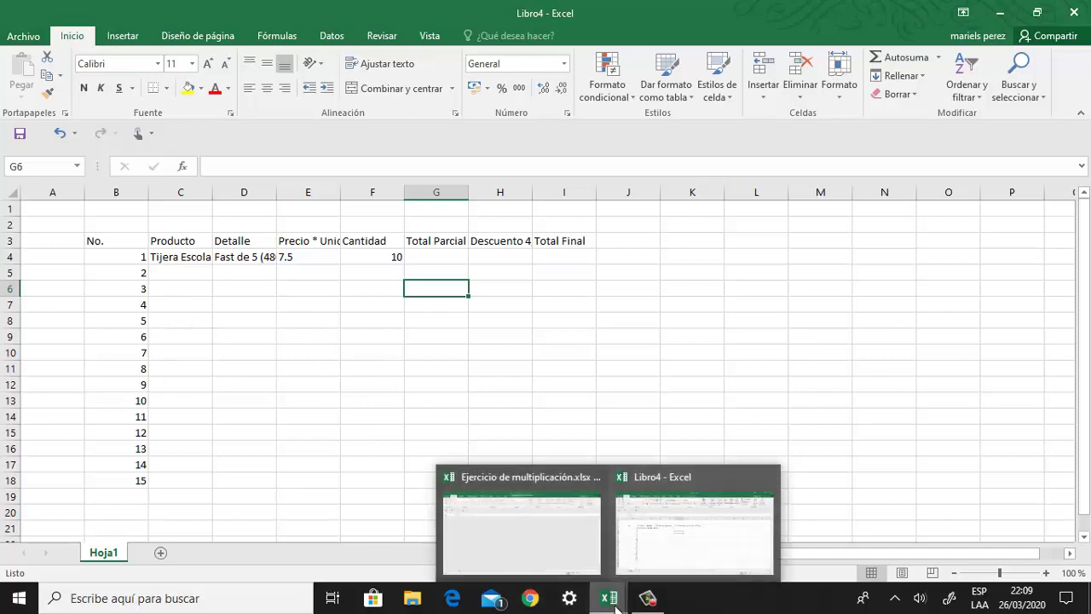
# Switch to the Ejercicio de multiplicación.xlsx window and select the first unit price in E4.
pyautogui.moveTo(609, 597)
pyautogui.click(580, 563)
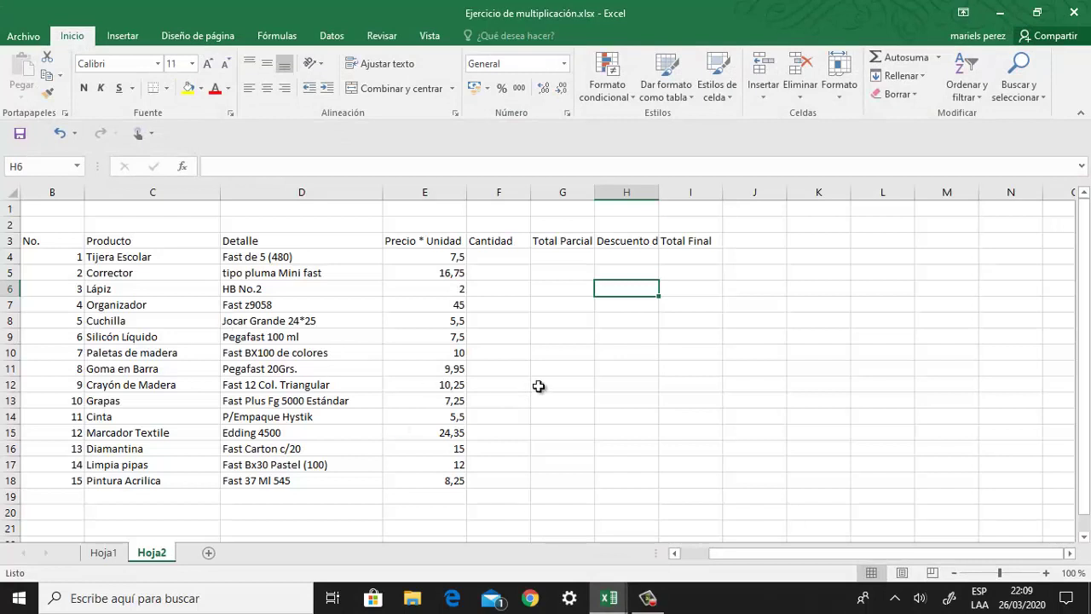
pyautogui.click(479, 274)
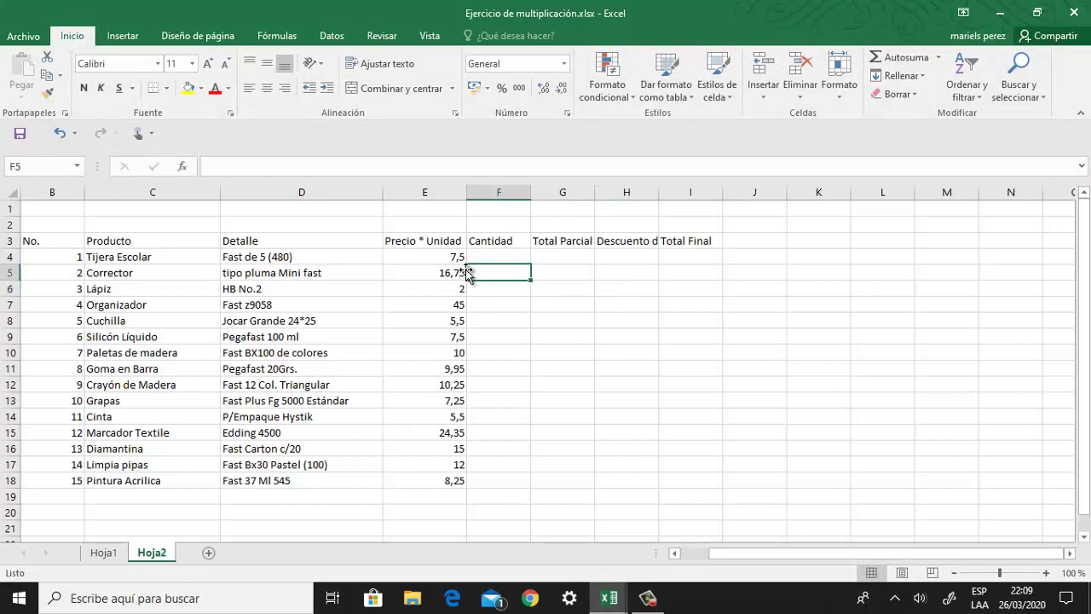
pyautogui.click(449, 257)
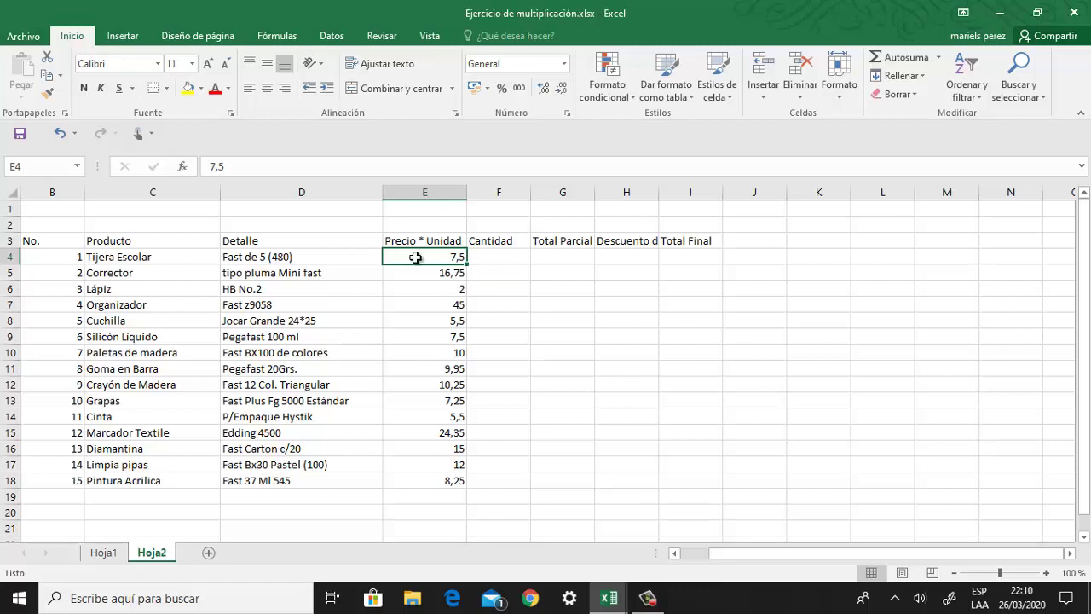
# Format E4 as Guatemalan Quetzal currency with two decimals and red negatives.
pyautogui.rightClick(415, 257)
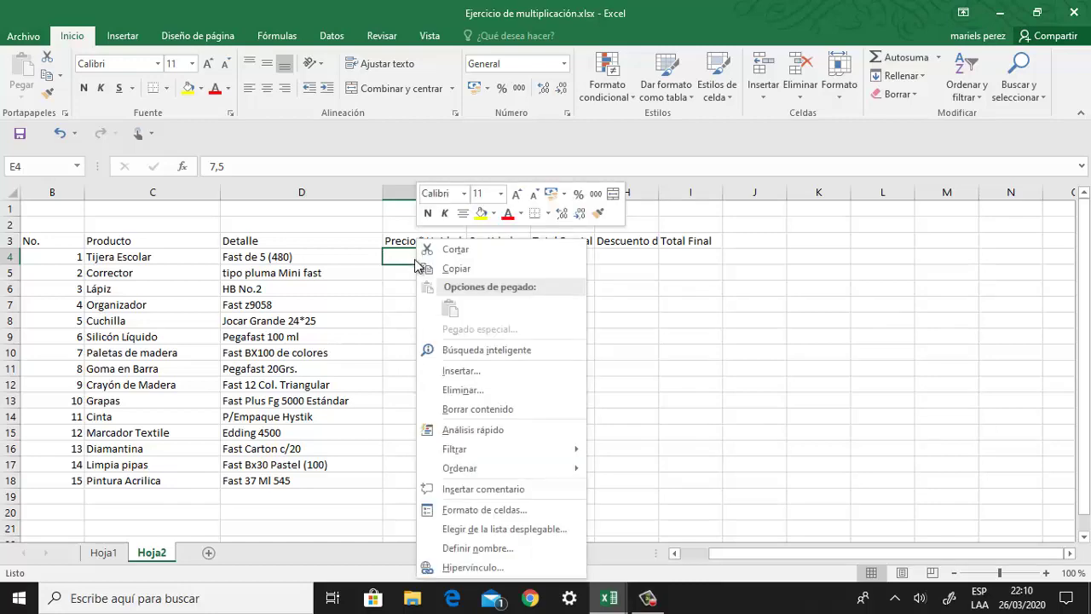
pyautogui.click(475, 509)
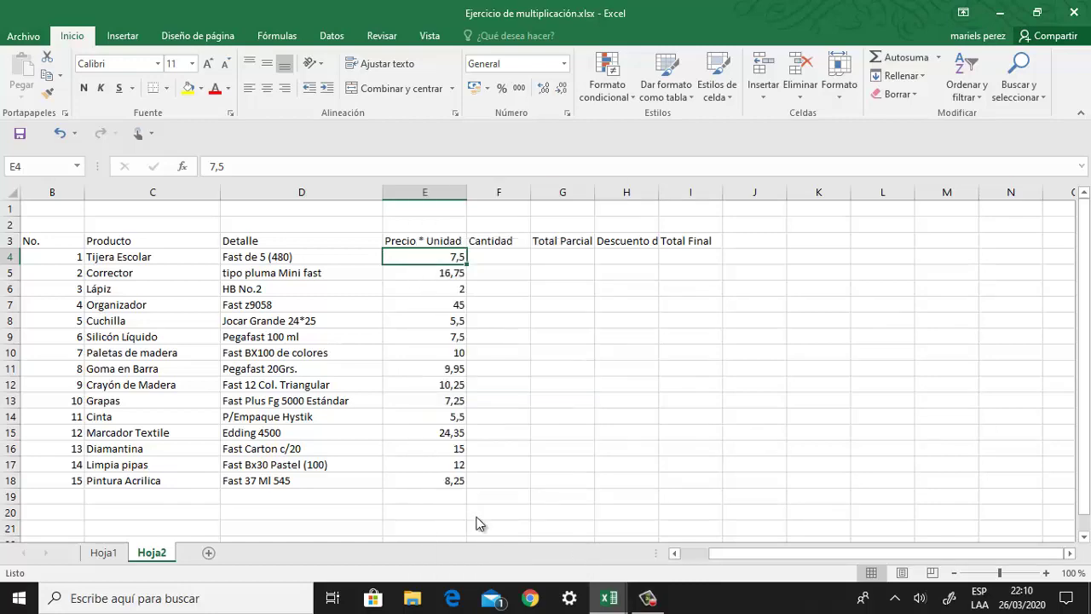
pyautogui.click(286, 299)
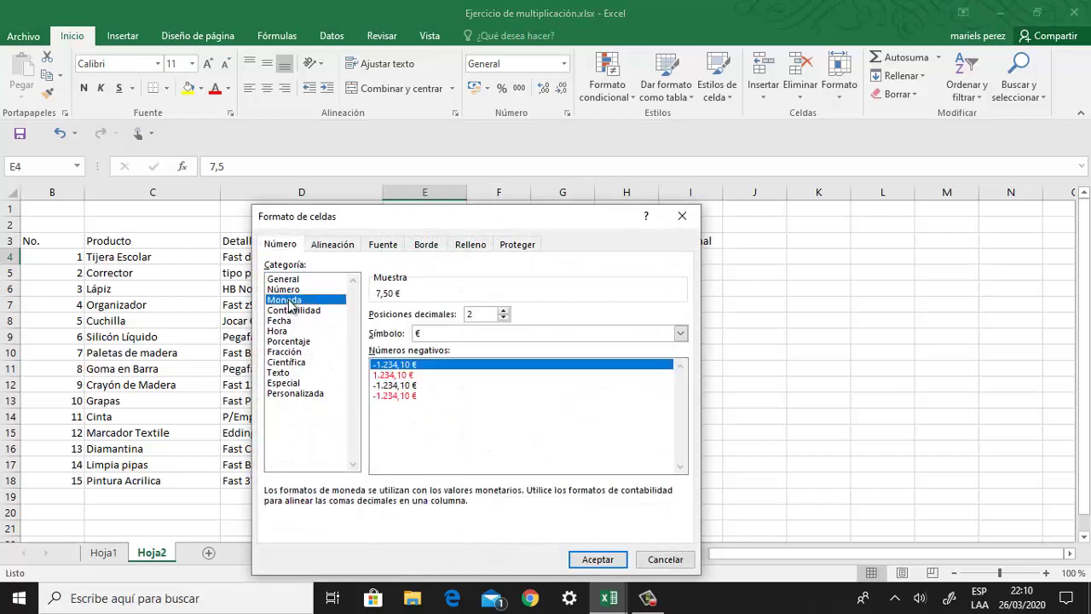
pyautogui.click(679, 333)
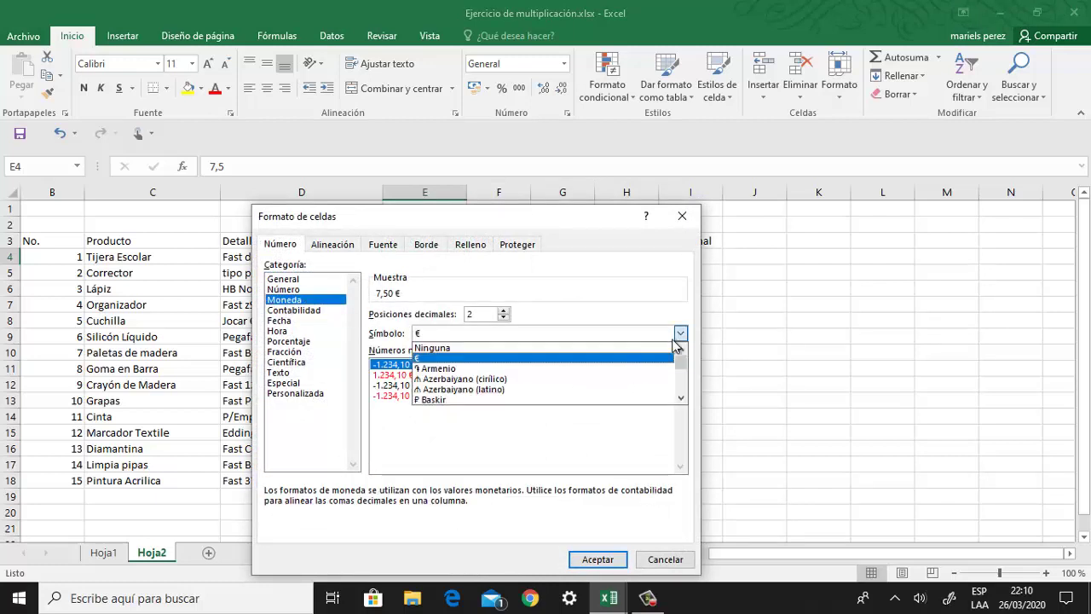
pyautogui.moveTo(681, 358); pyautogui.dragTo(692, 375)
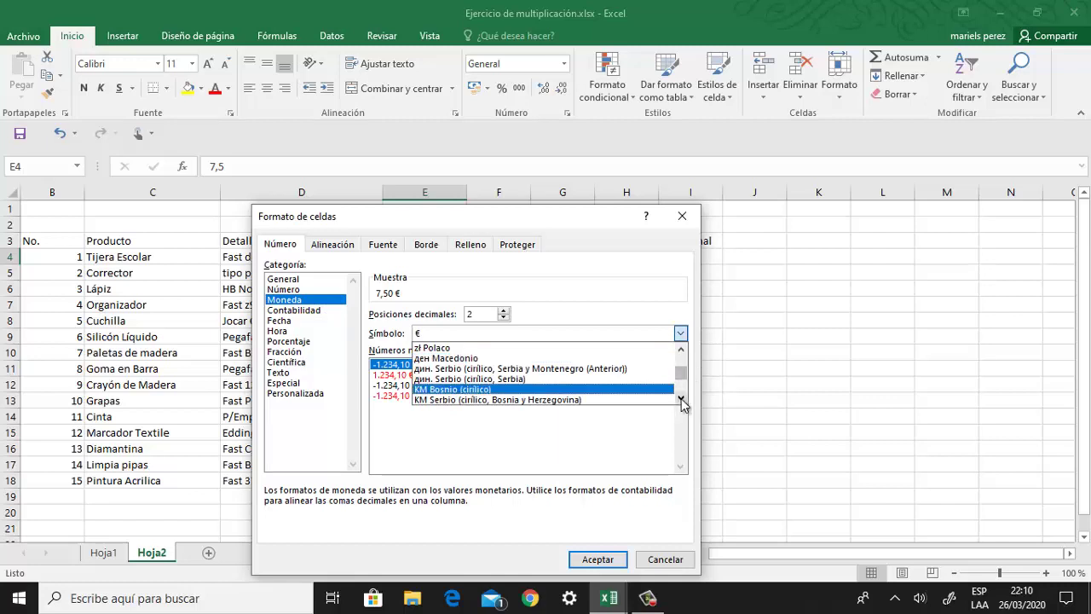
pyautogui.click(681, 350)
pyautogui.moveTo(683, 350); pyautogui.dragTo(682, 351)
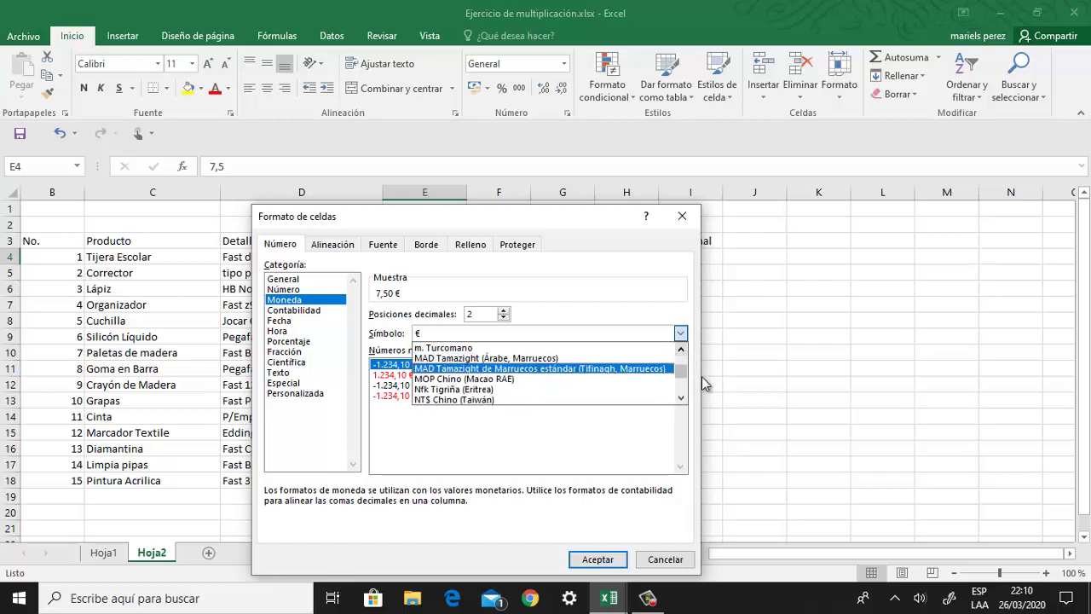
pyautogui.click(680, 397)
pyautogui.click(573, 389)
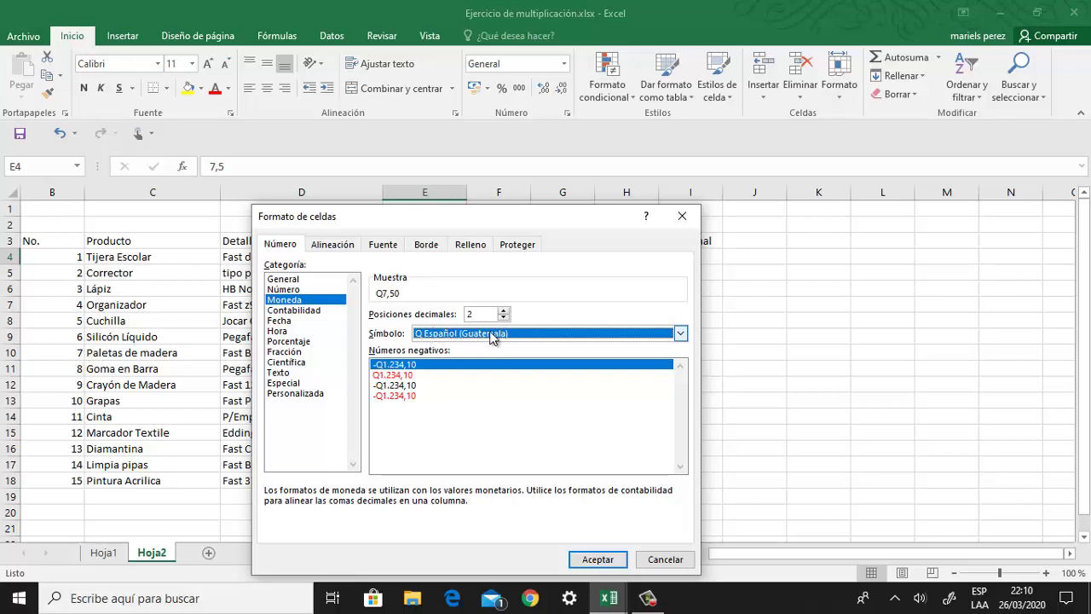
pyautogui.click(394, 375)
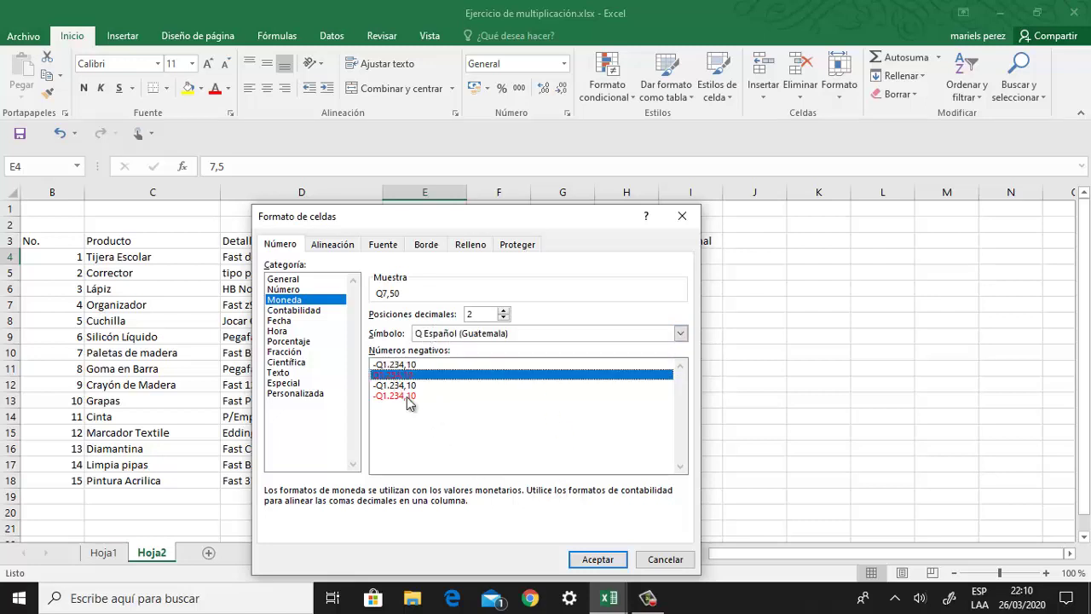
pyautogui.click(598, 559)
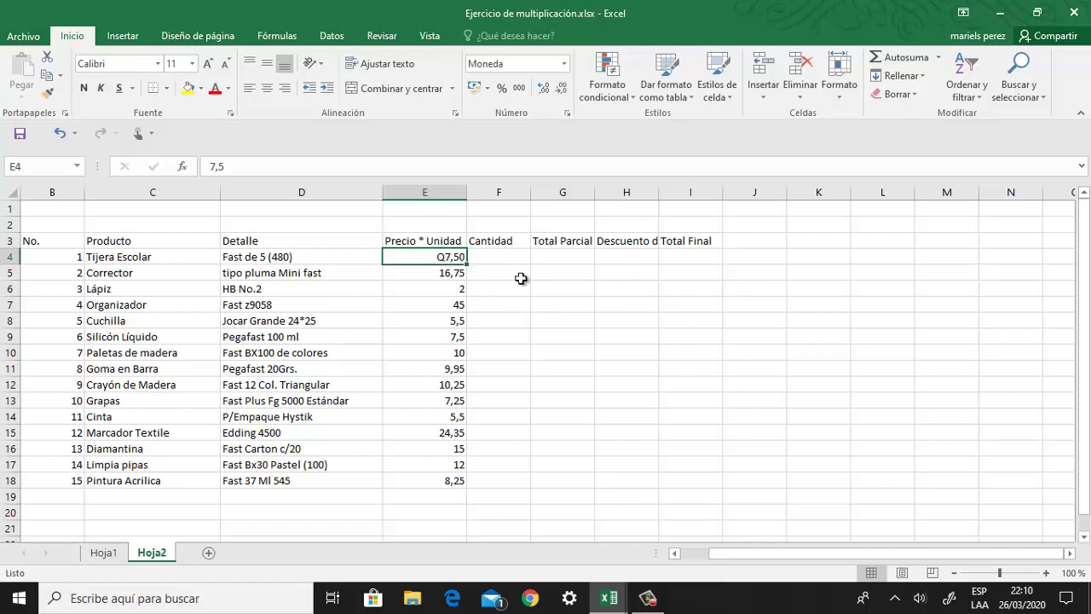
# Re-enter the E4 price so it displays Q7,50.
pyautogui.write('7')
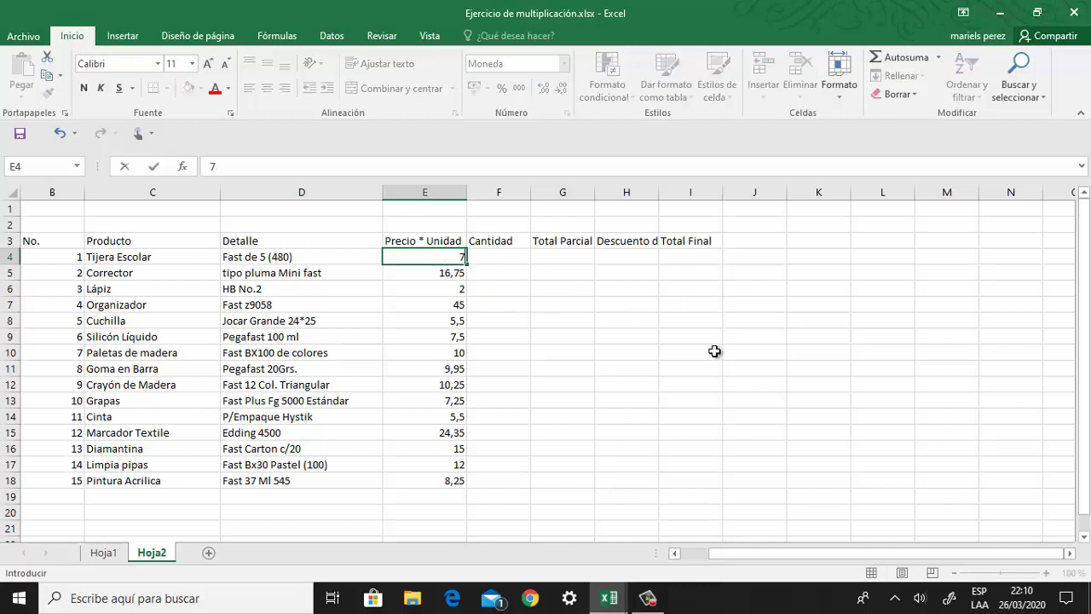
pyautogui.click(714, 352)
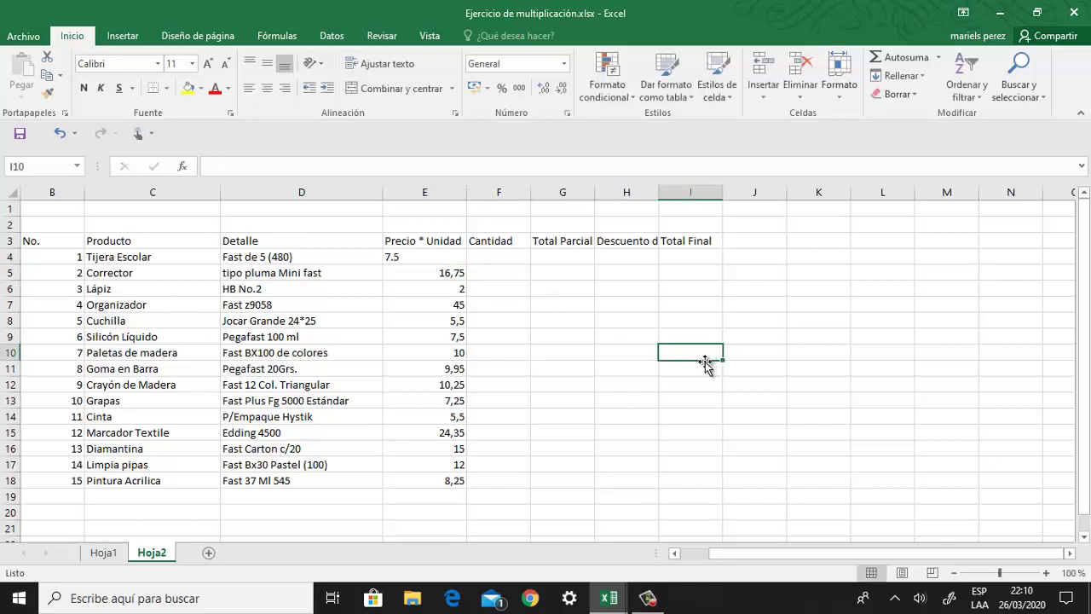
pyautogui.click(410, 255)
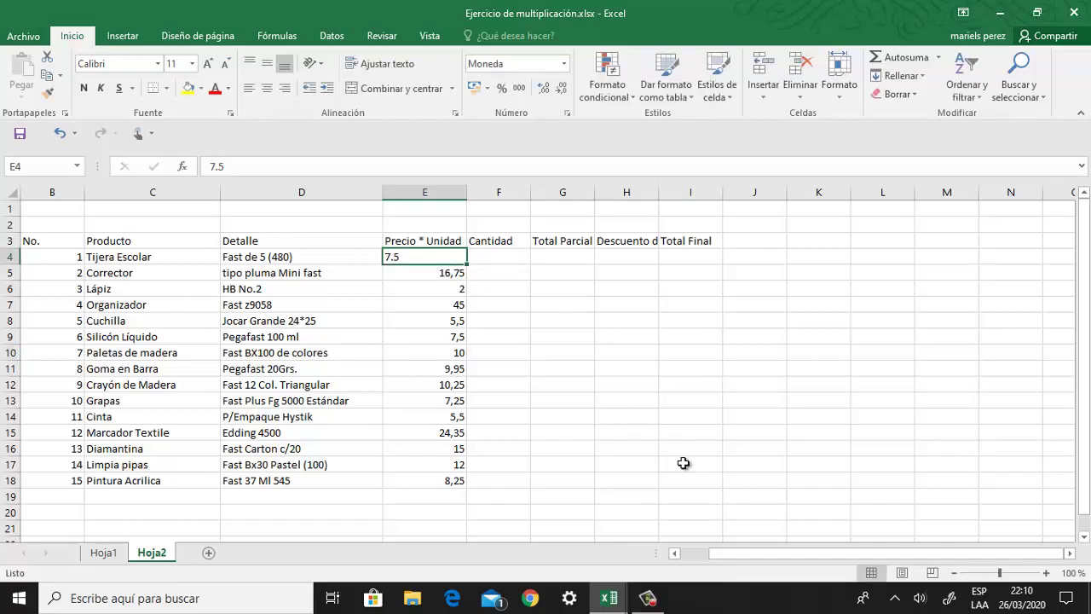
pyautogui.write('7')
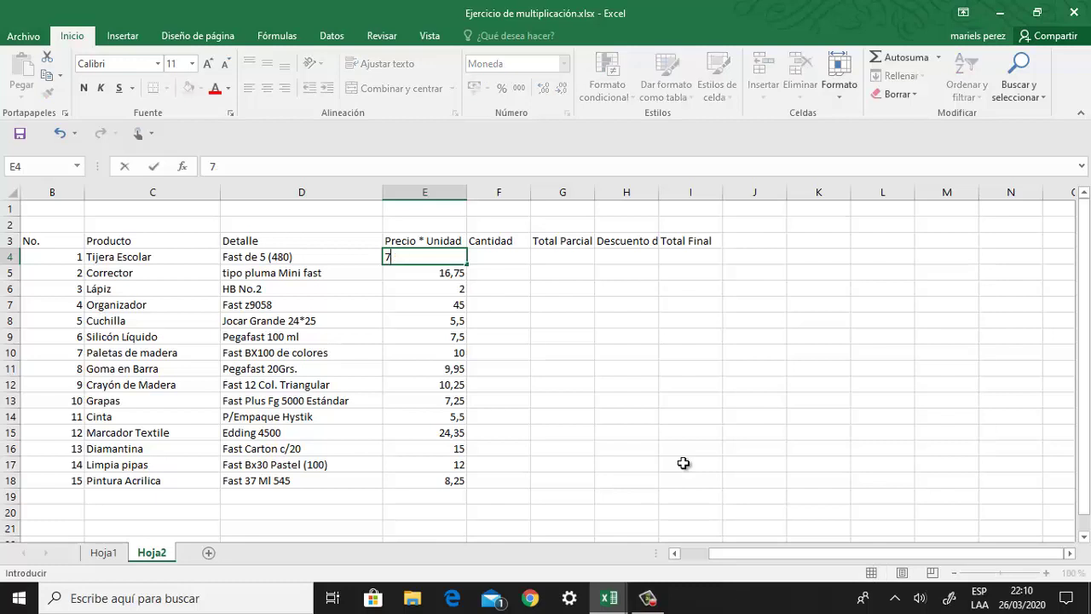
pyautogui.write('5')
pyautogui.click(682, 432)
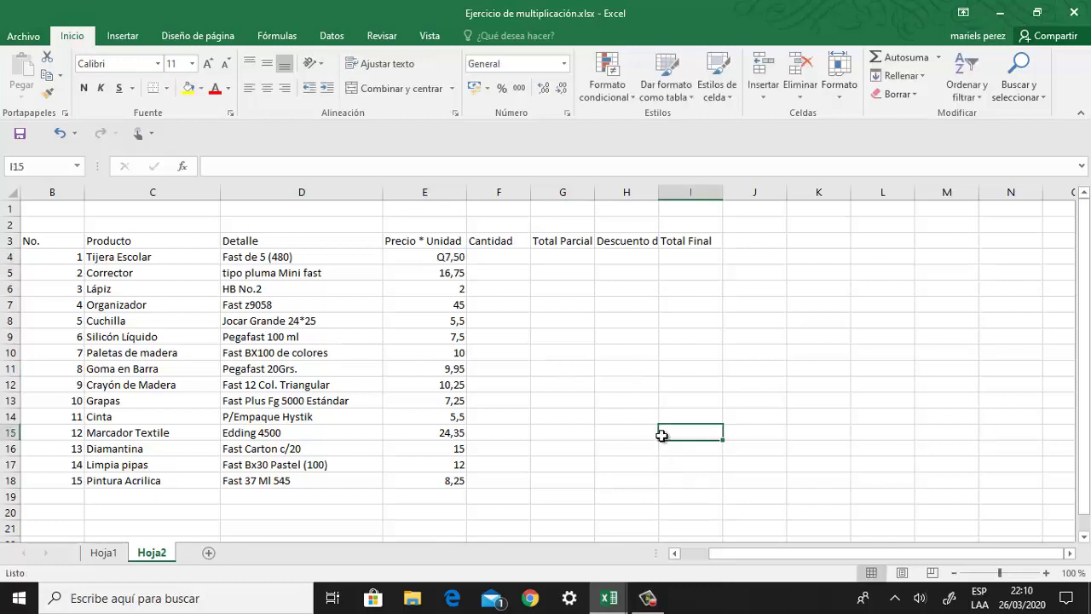
# Apply Quetzal currency with two decimals and red negatives to all prices in E4:E18.
pyautogui.moveTo(430, 256); pyautogui.dragTo(449, 480)
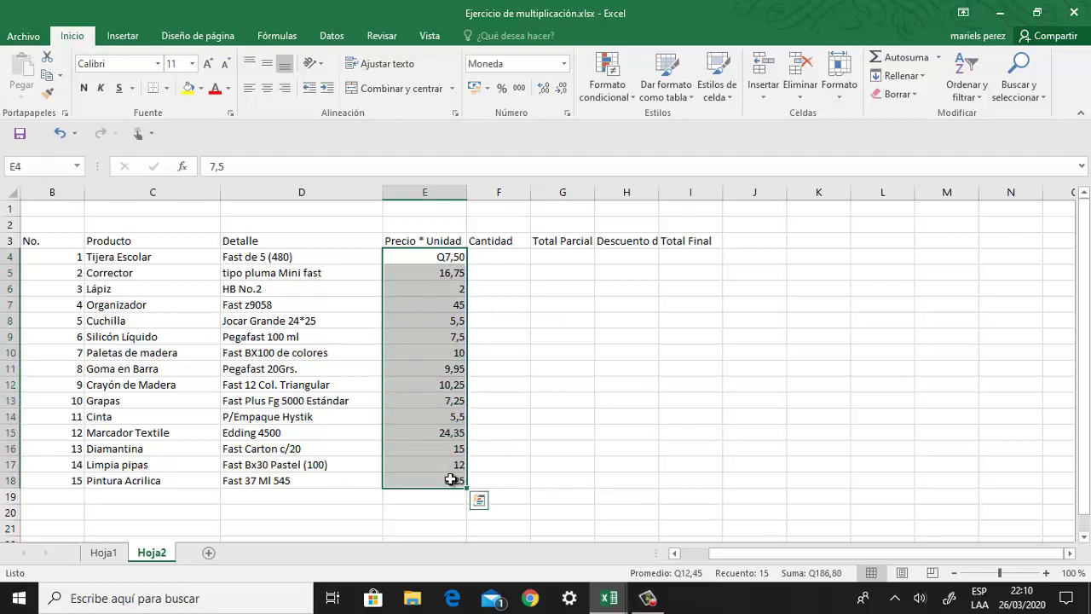
pyautogui.rightClick(444, 460)
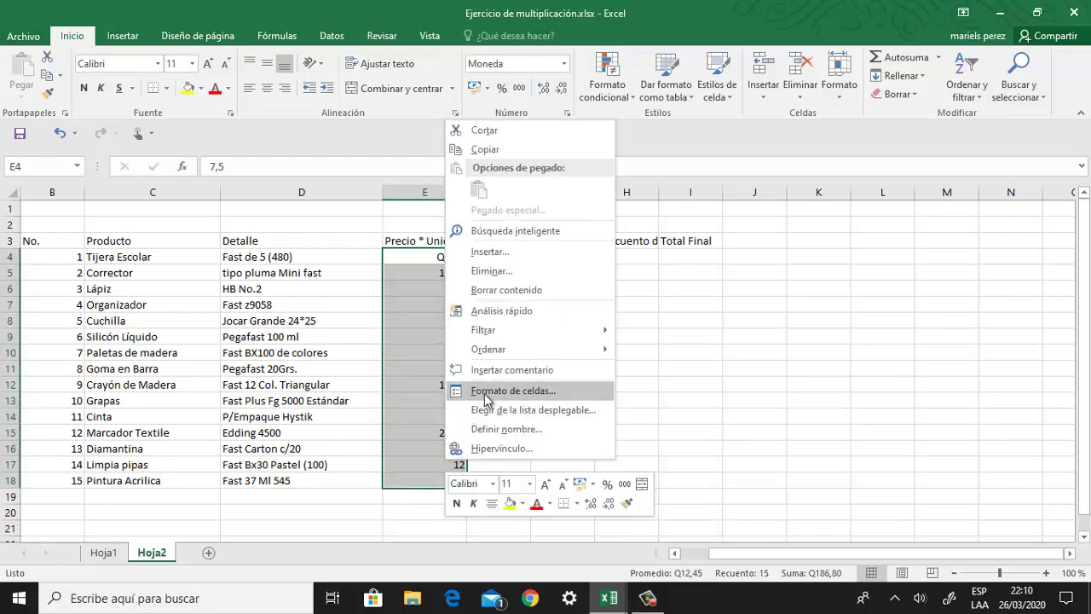
pyautogui.click(484, 393)
pyautogui.click(325, 293)
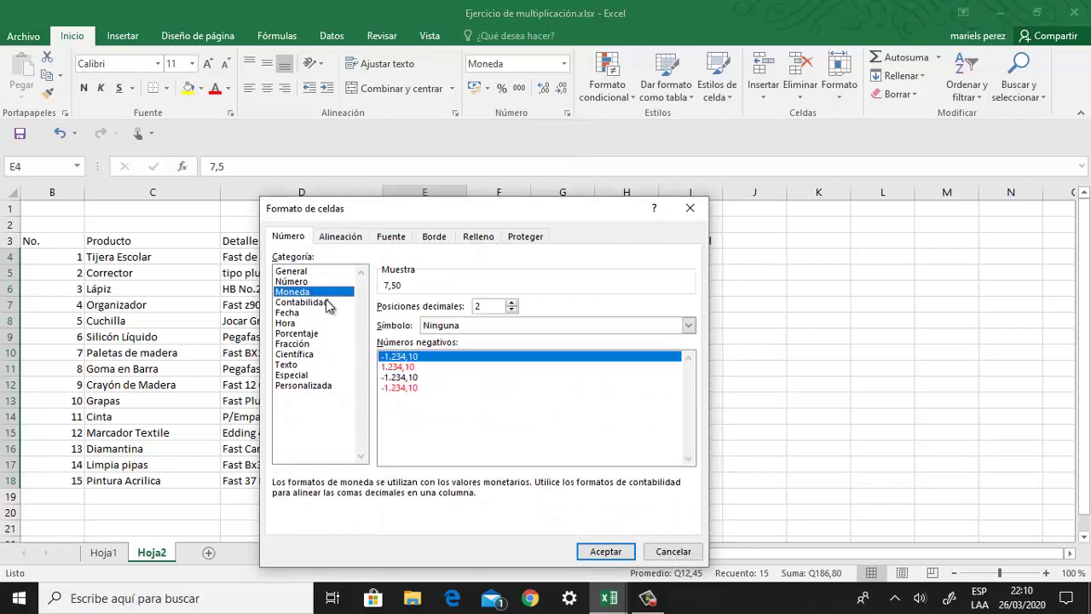
pyautogui.click(464, 328)
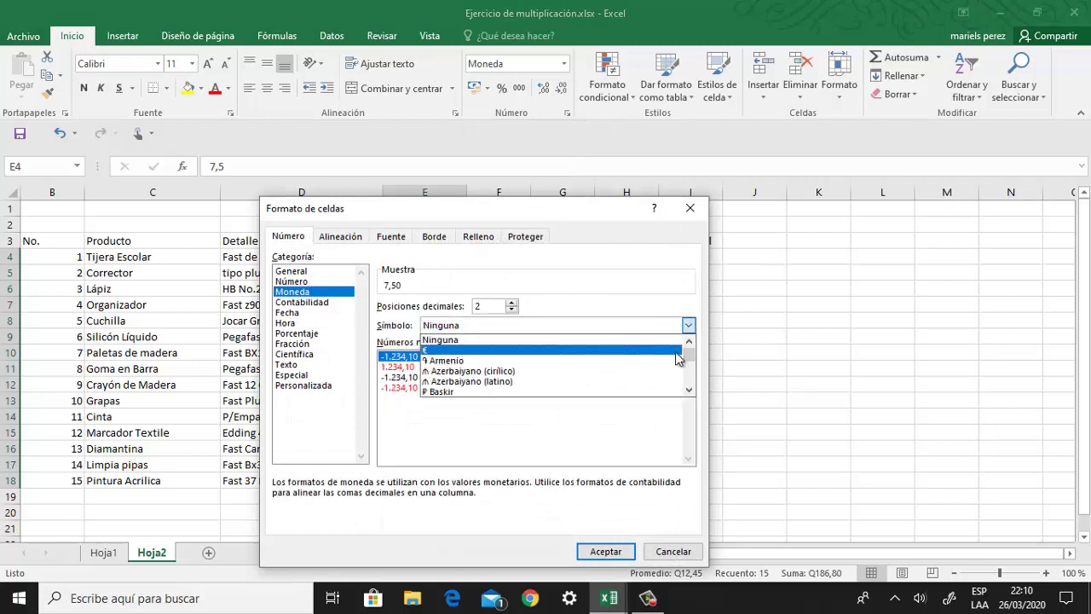
pyautogui.scroll(-2, 689, 361)
pyautogui.scroll(-2, 689, 361)
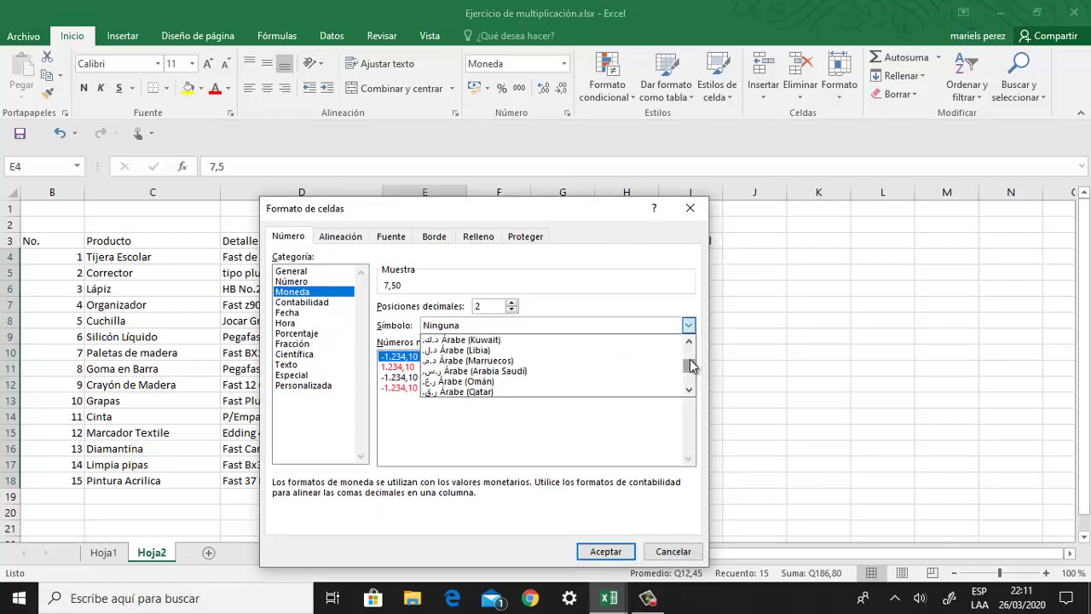
pyautogui.scroll(-1, 692, 356)
pyautogui.scroll(-3, 691, 349)
pyautogui.scroll(-3, 692, 350)
pyautogui.scroll(-3, 691, 349)
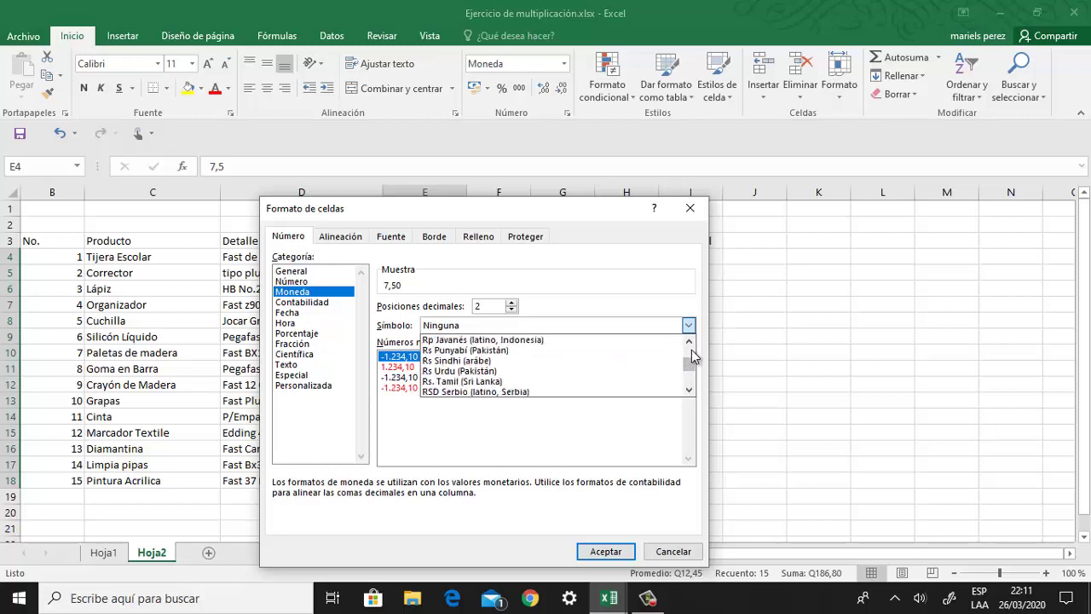
pyautogui.scroll(-3, 692, 350)
pyautogui.scroll(3, 691, 353)
pyautogui.scroll(2, 691, 362)
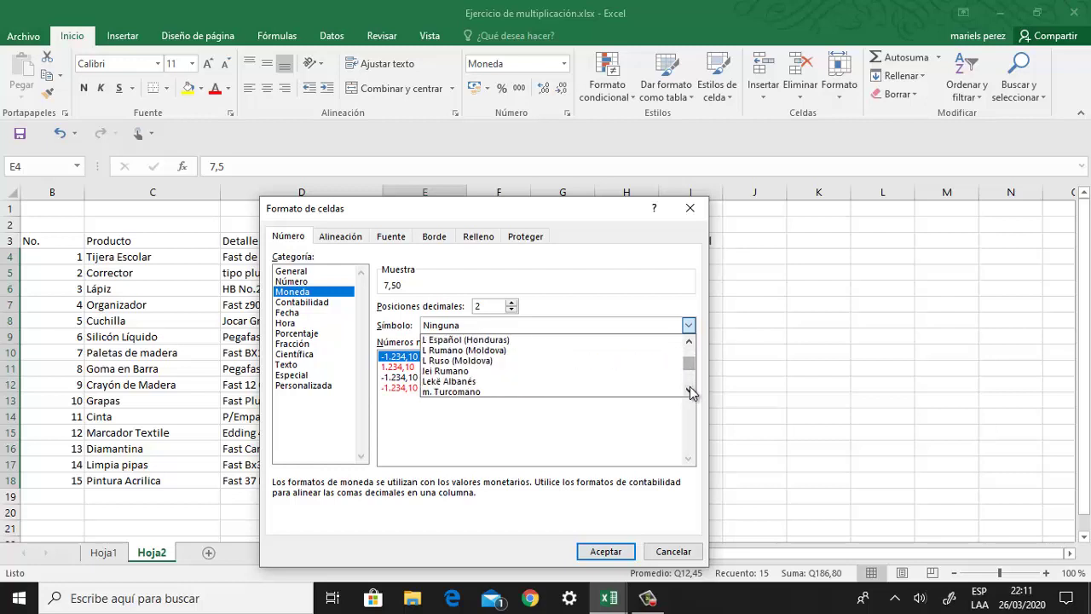
pyautogui.click(688, 388)
pyautogui.click(689, 388)
pyautogui.click(688, 389)
pyautogui.click(688, 389)
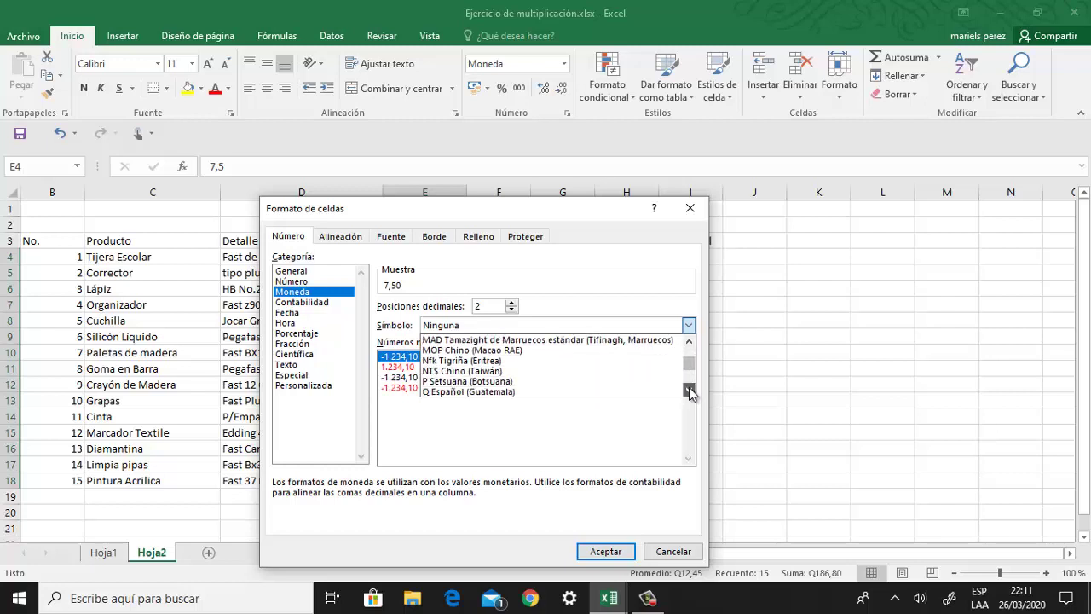
pyautogui.click(688, 389)
pyautogui.click(516, 381)
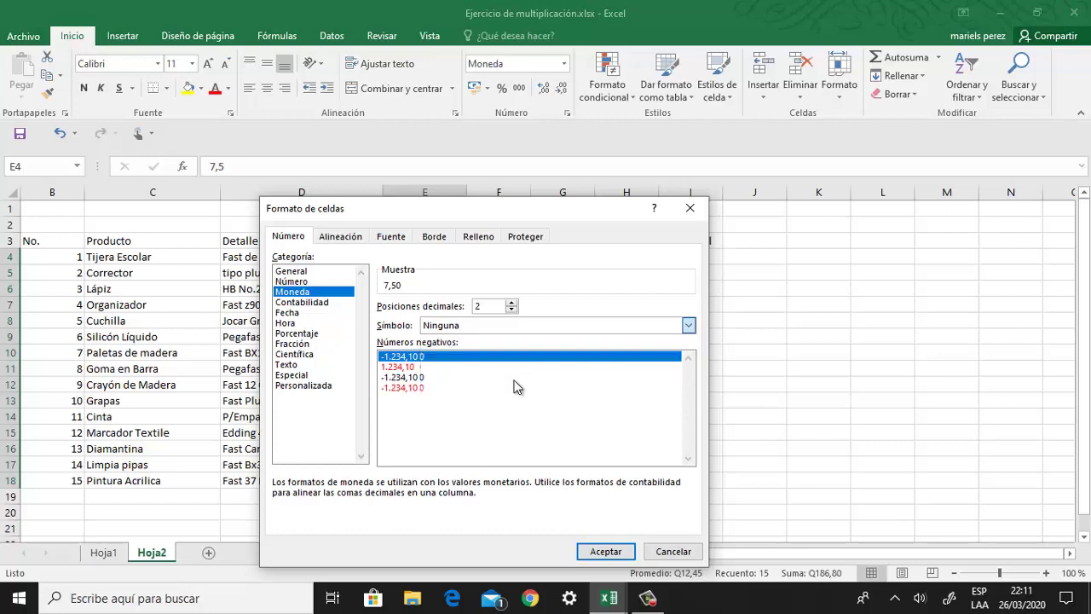
pyautogui.click(442, 367)
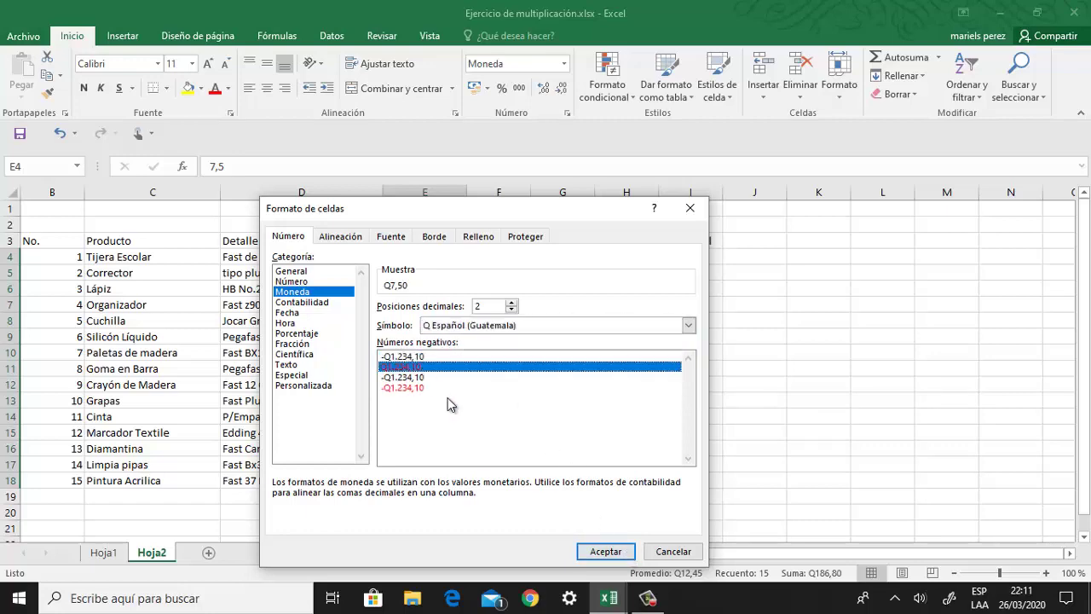
pyautogui.click(611, 550)
pyautogui.click(582, 433)
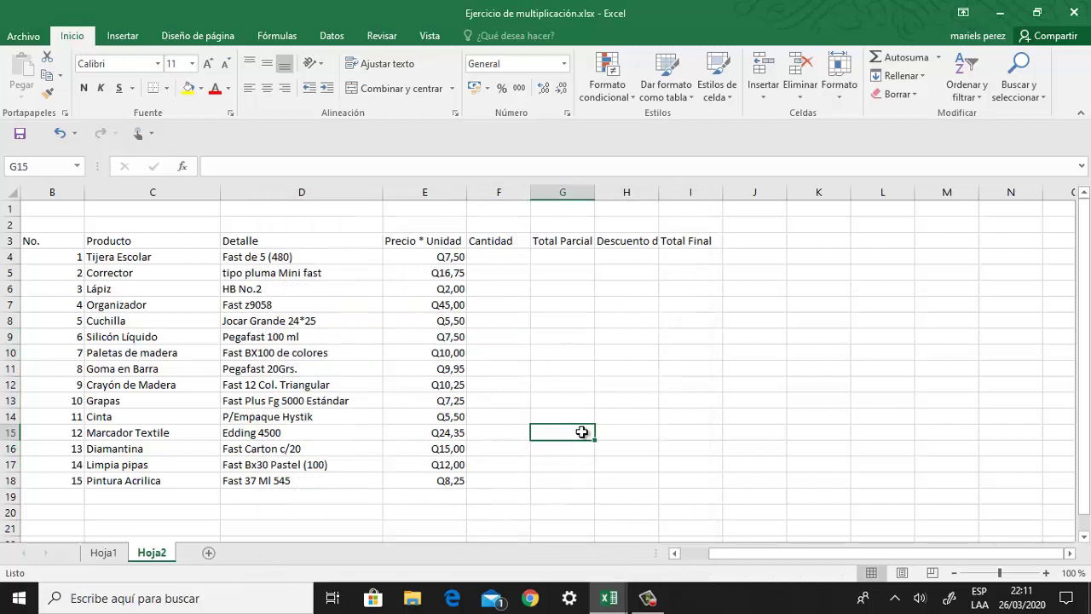
pyautogui.click(497, 263)
# Enter quantities 10, 5, 24, 7, 10, 12 and 13 in F4:F10.
pyautogui.write('1')
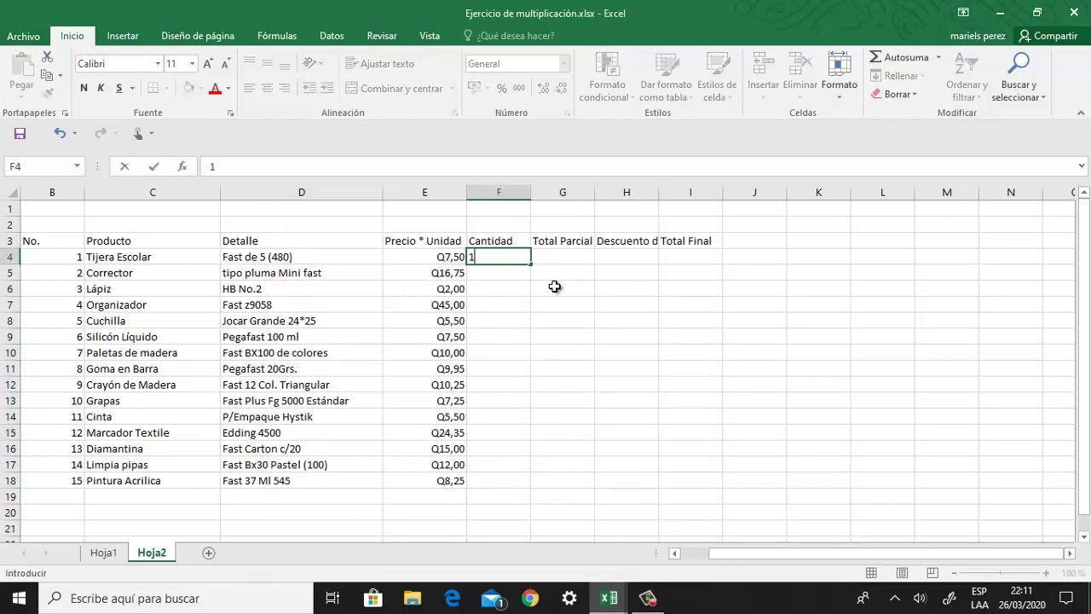
pyautogui.write('0')
pyautogui.press('Return')
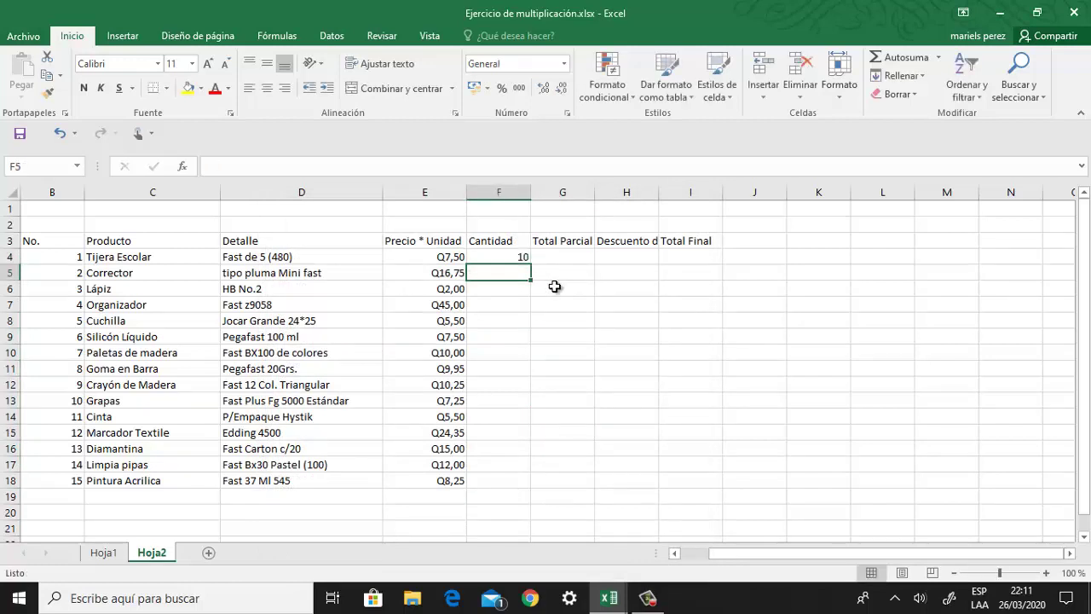
pyautogui.write('5')
pyautogui.press('Return')
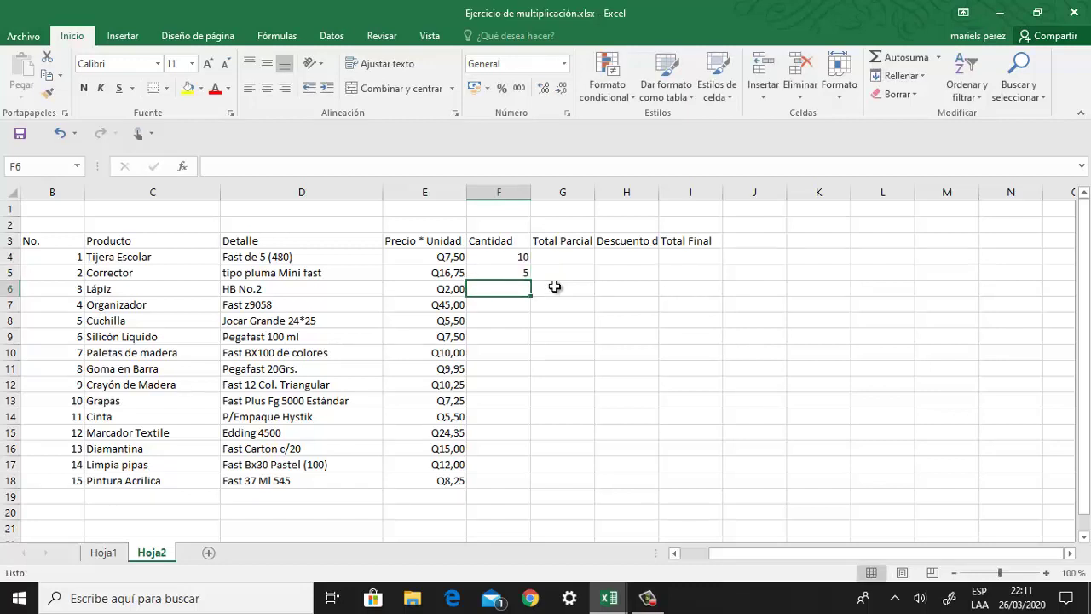
pyautogui.write('24')
pyautogui.press('Return')
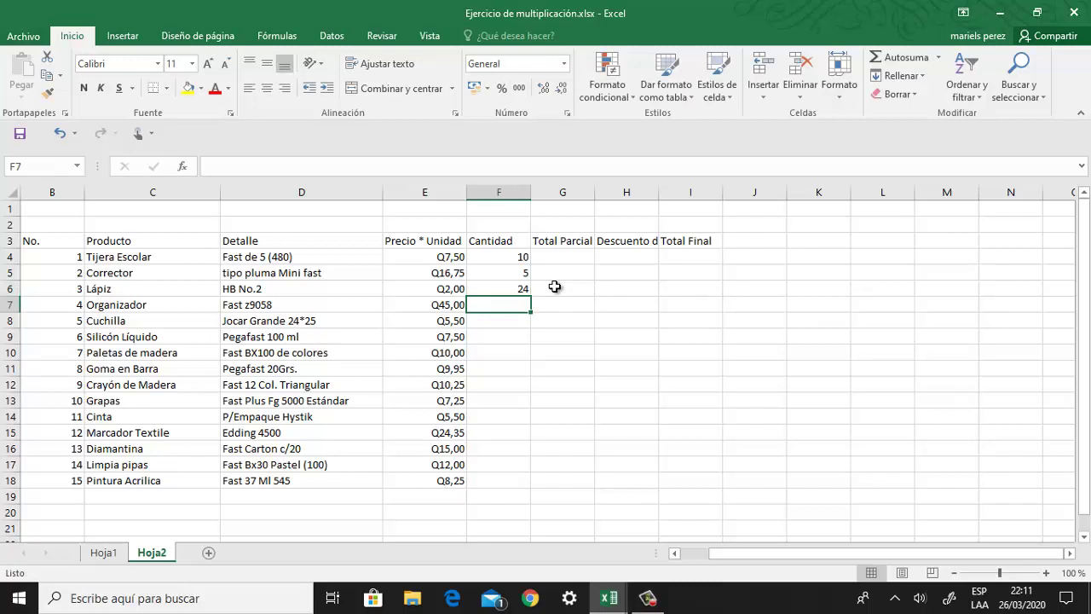
pyautogui.write('78')
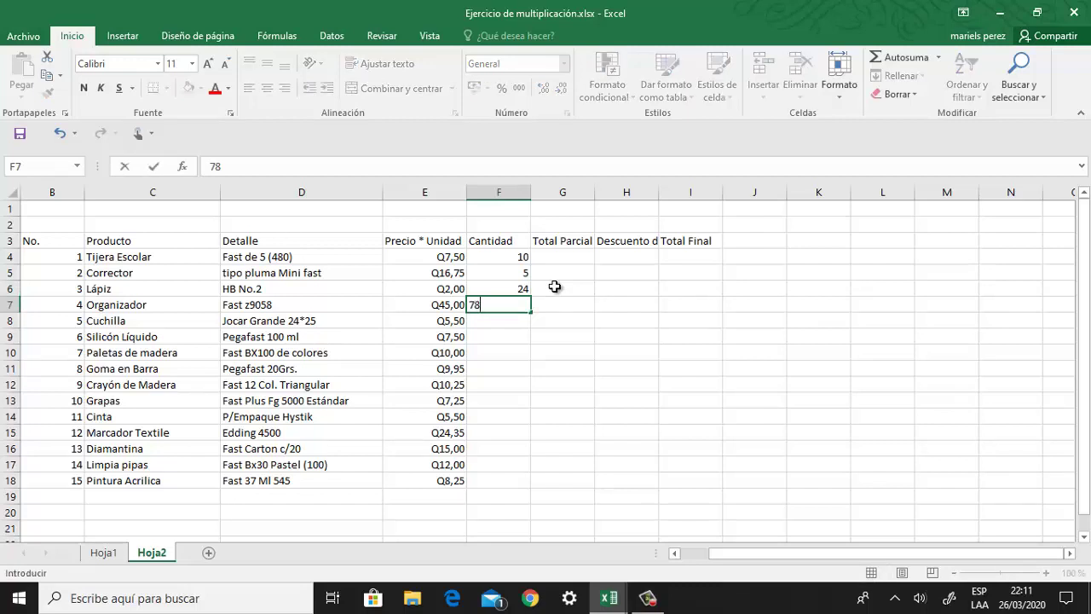
pyautogui.press('BackSpace')
pyautogui.press('Return')
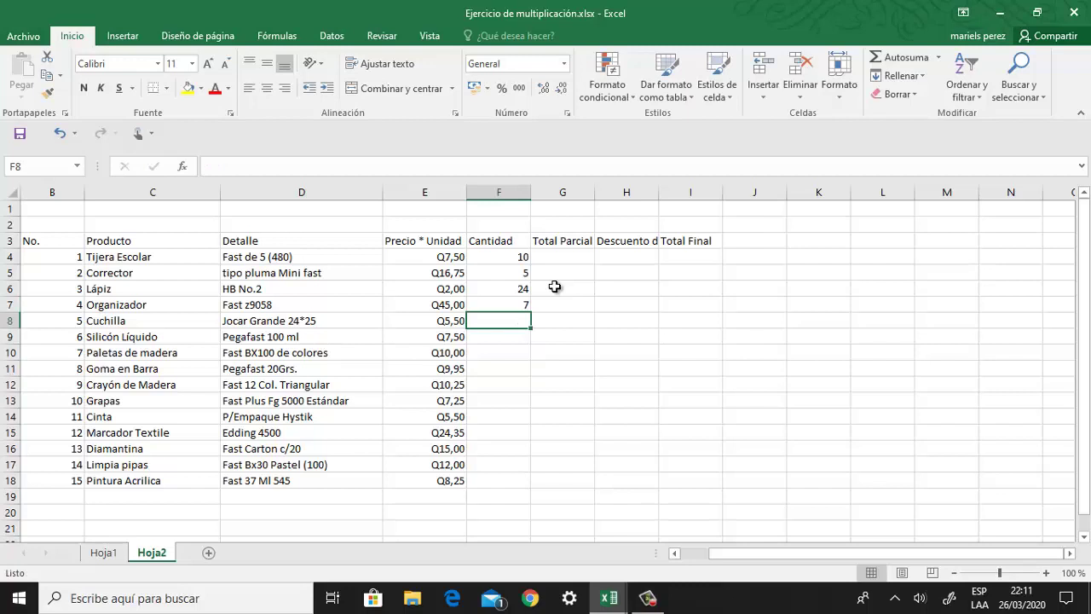
pyautogui.write('10')
pyautogui.press('Return')
pyautogui.write('12')
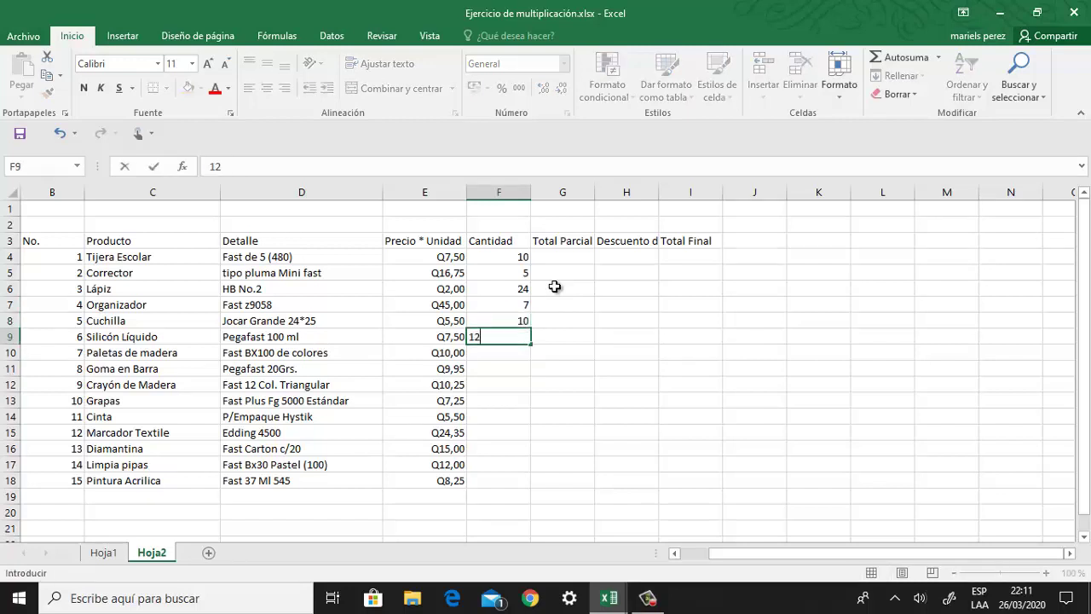
pyautogui.press('Return')
pyautogui.write('13')
pyautogui.press('Return')
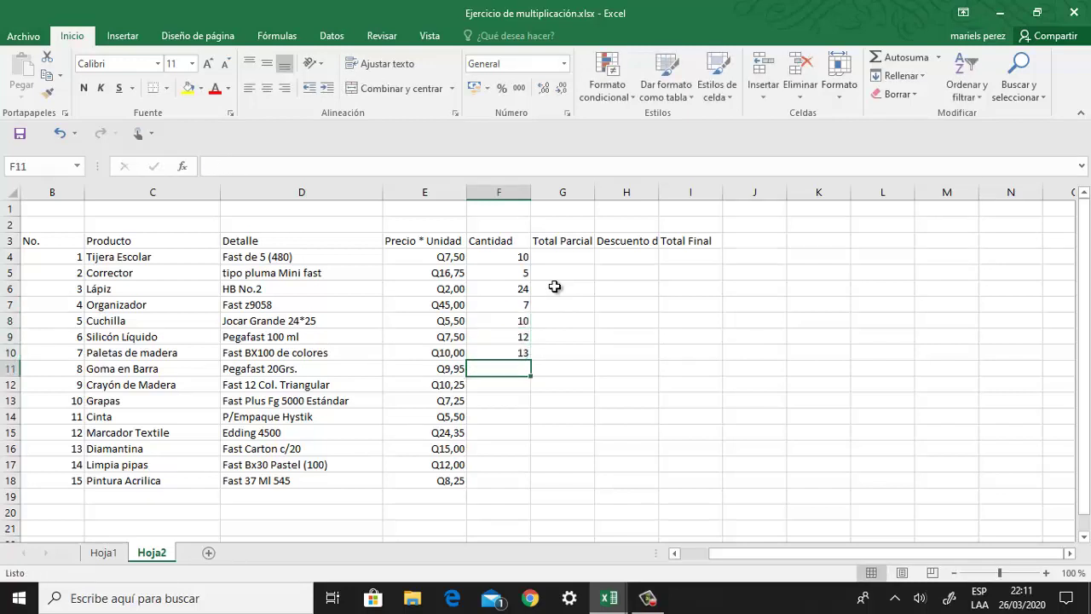
# Enter quantities 2, 14, 6, 7, 5, 9, 12 and 9 in F11:F18.
pyautogui.write('2')
pyautogui.press('Return')
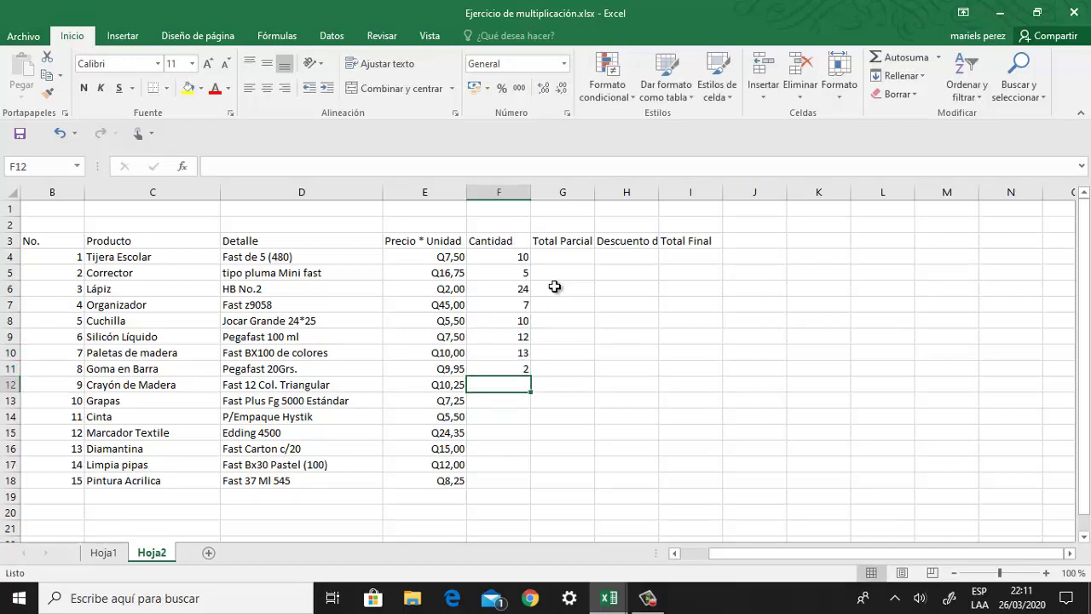
pyautogui.write('14')
pyautogui.press('Return')
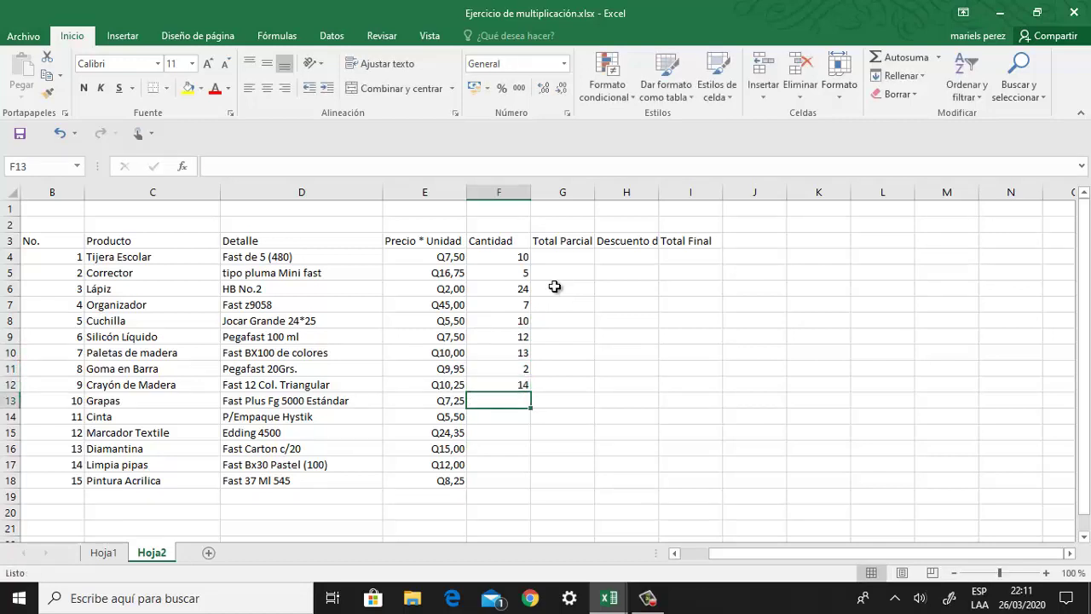
pyautogui.write('6')
pyautogui.press('Return')
pyautogui.write('7')
pyautogui.press('Return')
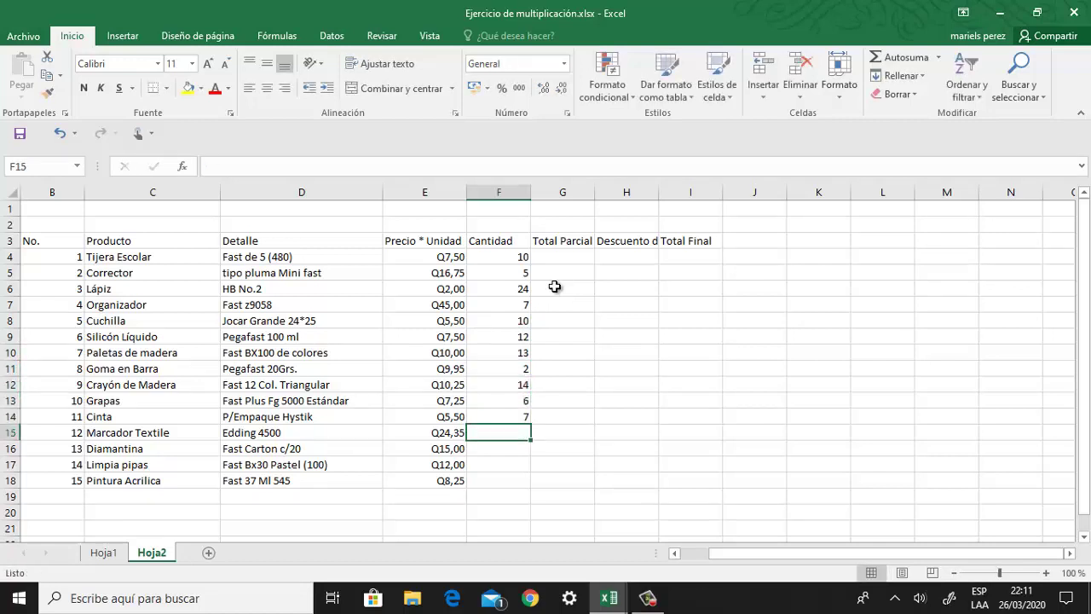
pyautogui.write('5')
pyautogui.press('Return')
pyautogui.write('9')
pyautogui.press('Return')
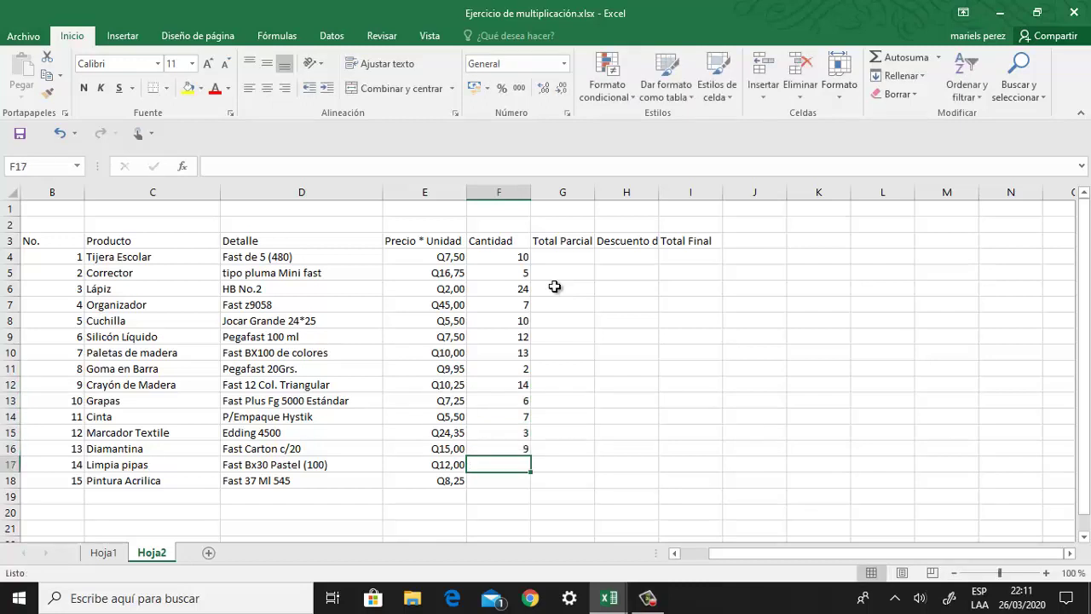
pyautogui.write('12')
pyautogui.press('Return')
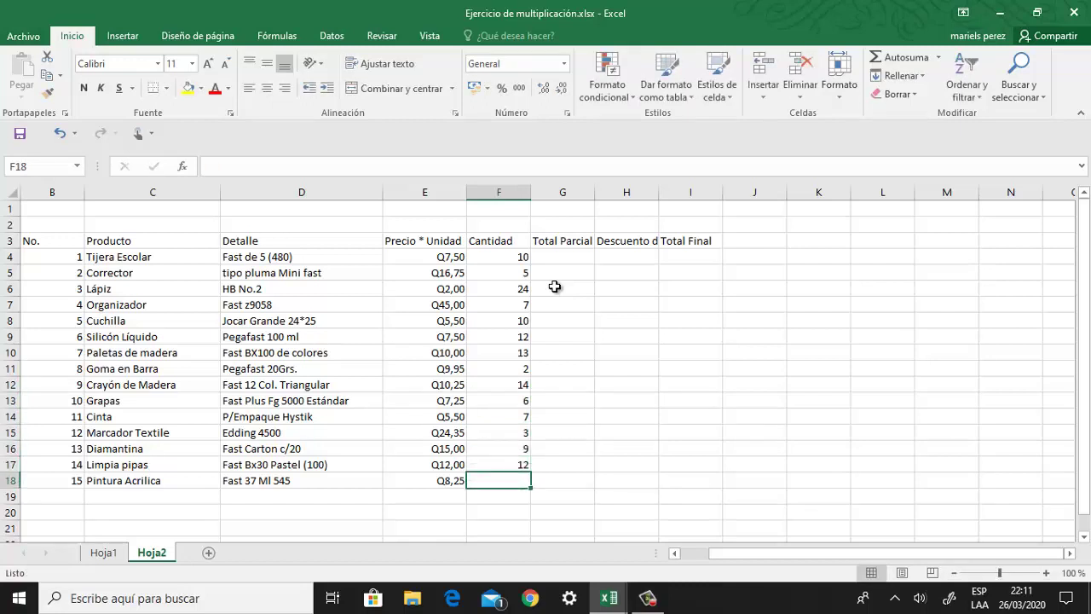
pyautogui.write('9')
pyautogui.press('Return')
pyautogui.press('Right')
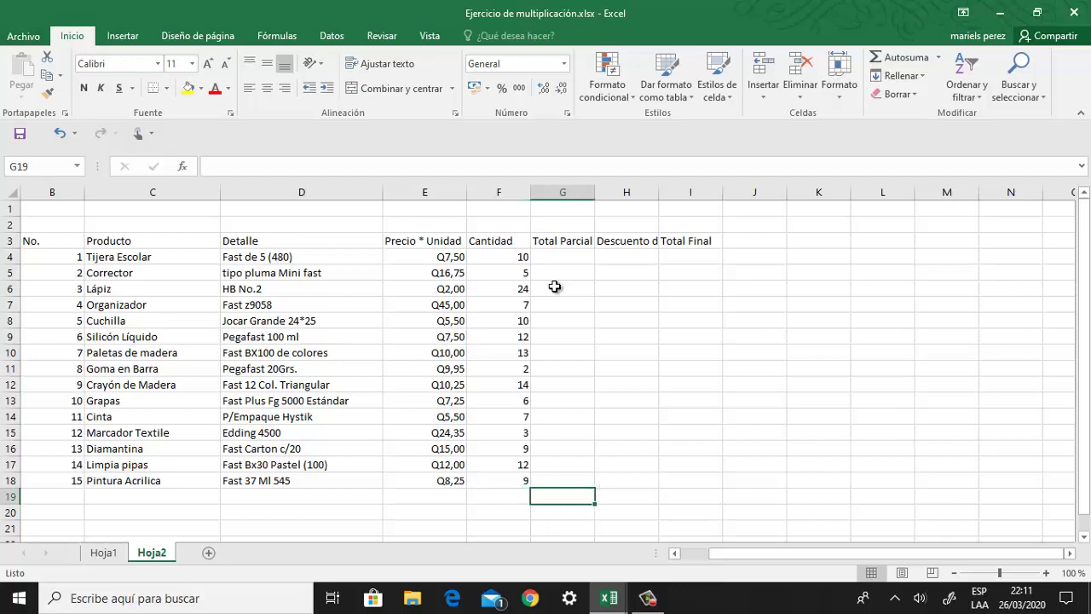
pyautogui.press('Up')
pyautogui.press('Up')
pyautogui.press('Up')
pyautogui.press('Up')
pyautogui.press('Up')
pyautogui.press('Up')
pyautogui.press('Up')
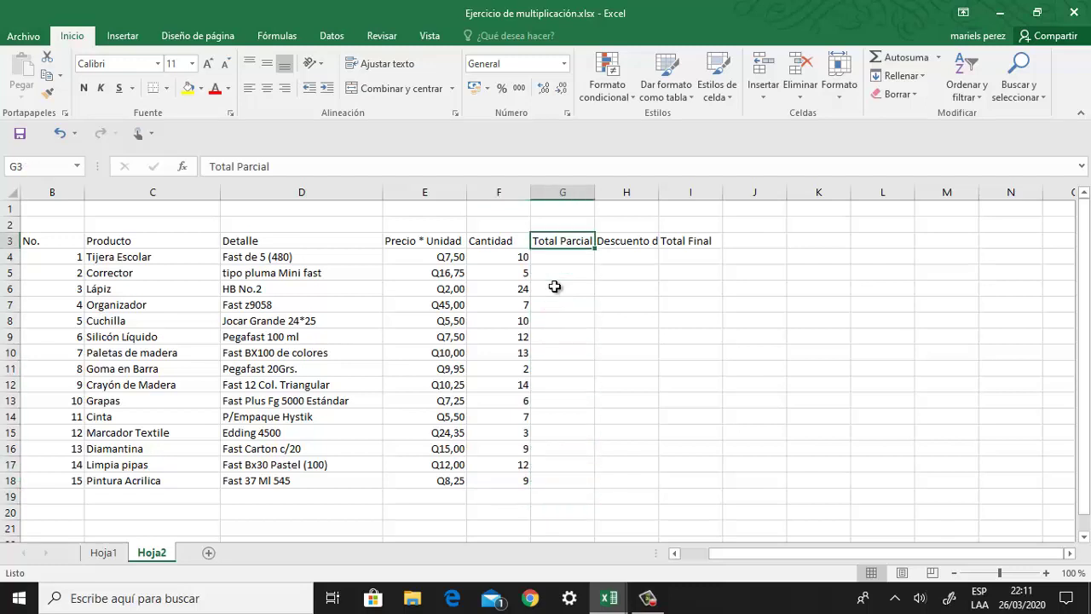
# Start a formula with = in G4, the Tijera Escolar Total Parcial cell.
pyautogui.press('Down')
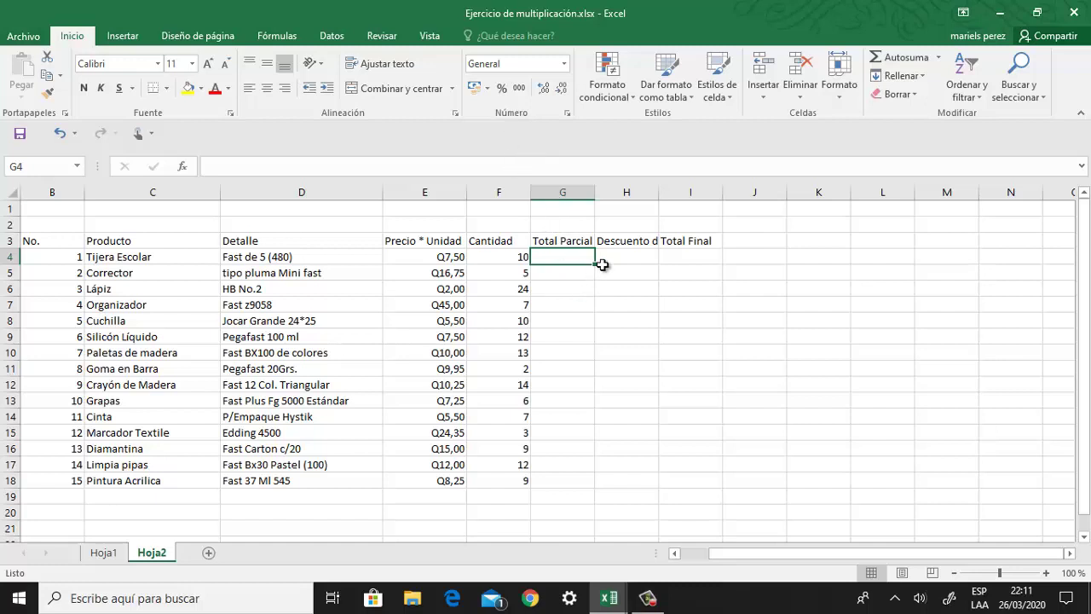
pyautogui.click(428, 261)
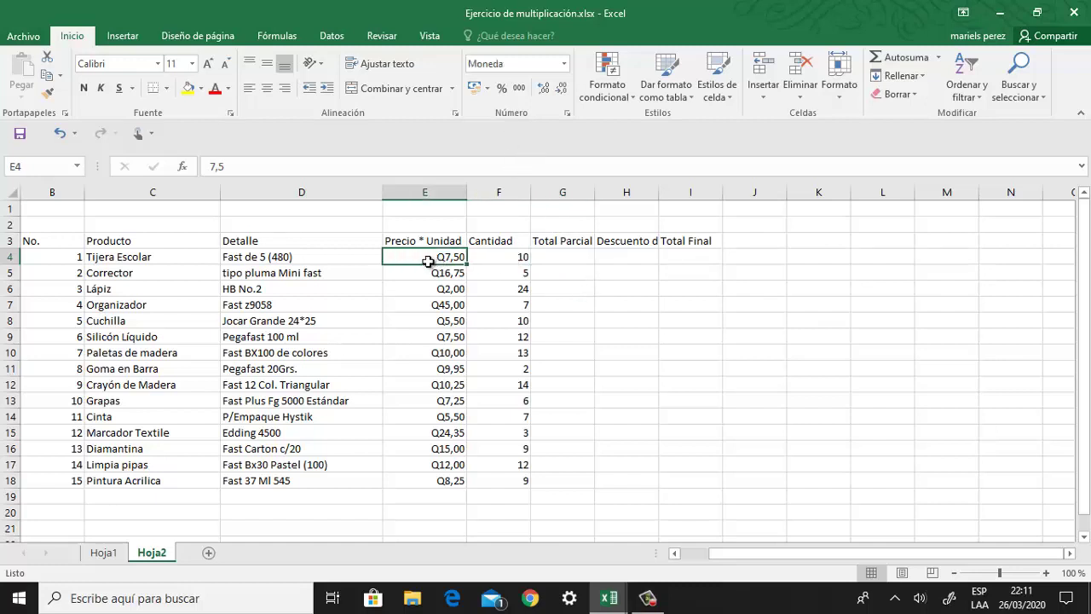
pyautogui.click(494, 255)
pyautogui.click(566, 260)
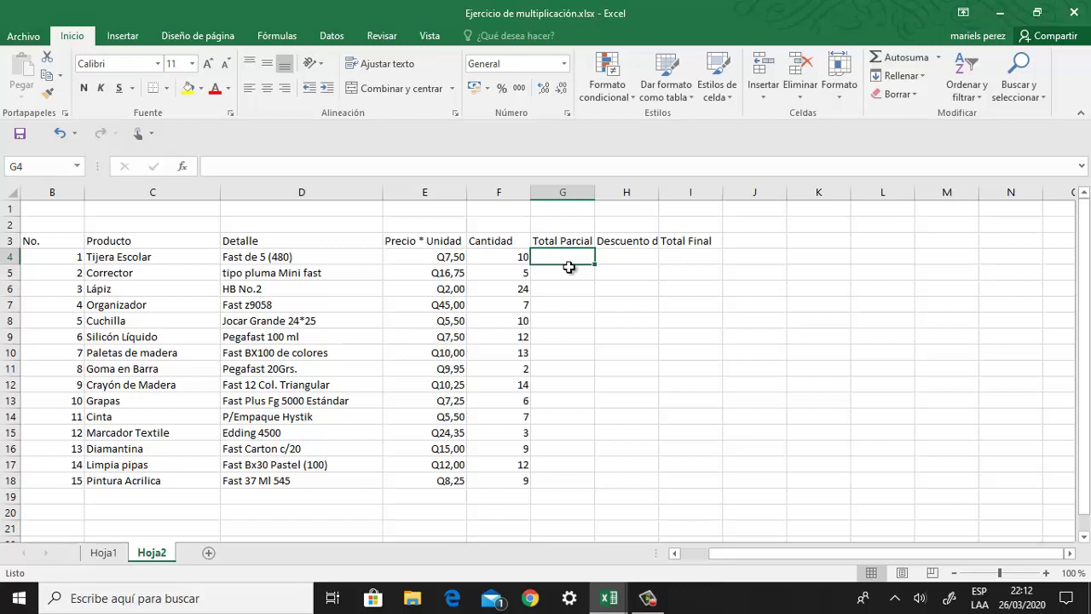
pyautogui.write('=')
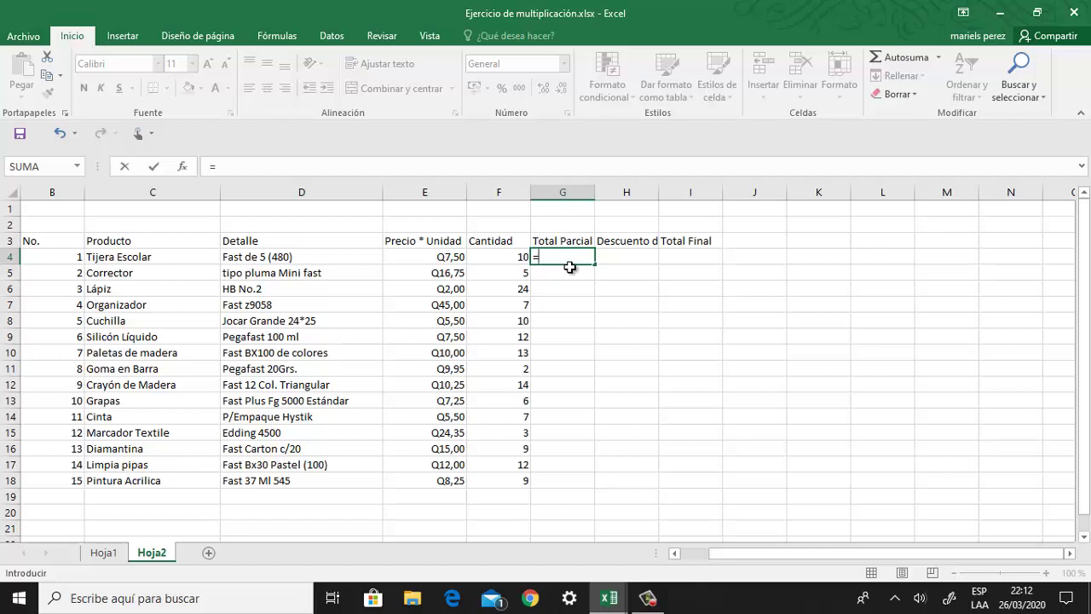
# Fill Total Parcial for Tijera Escolar and Corrector as price times quantity: Q75,00 and Q83,75.
pyautogui.click(458, 259)
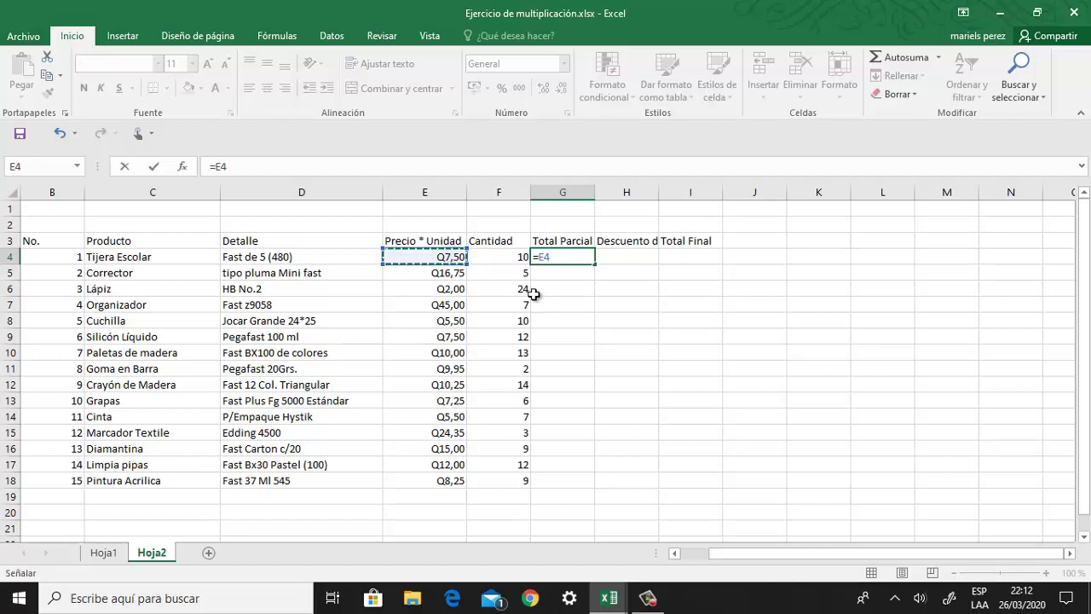
pyautogui.write('*')
pyautogui.click(511, 257)
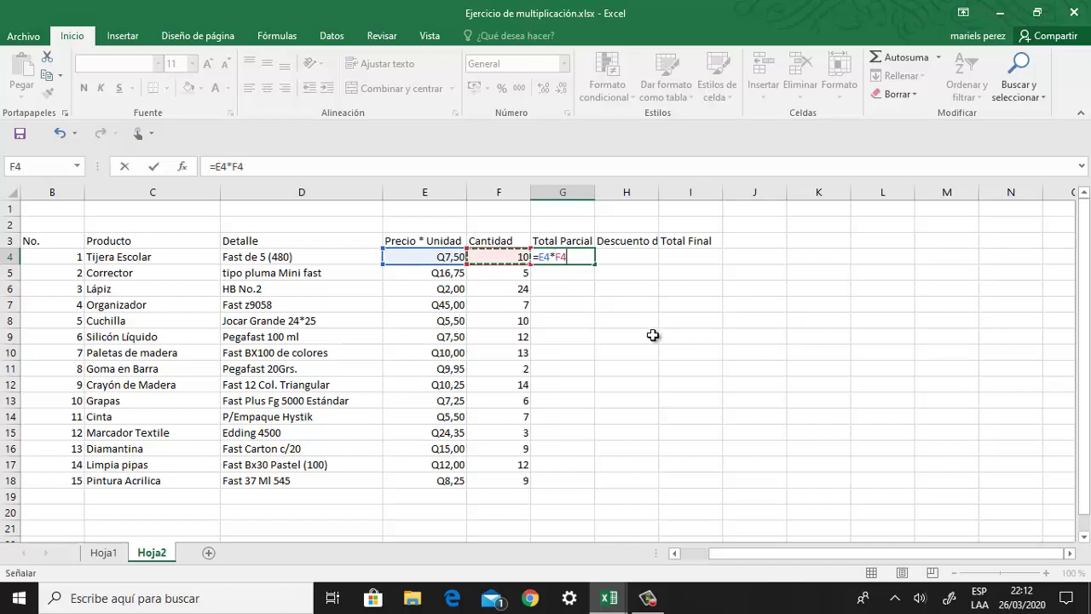
pyautogui.press('Return')
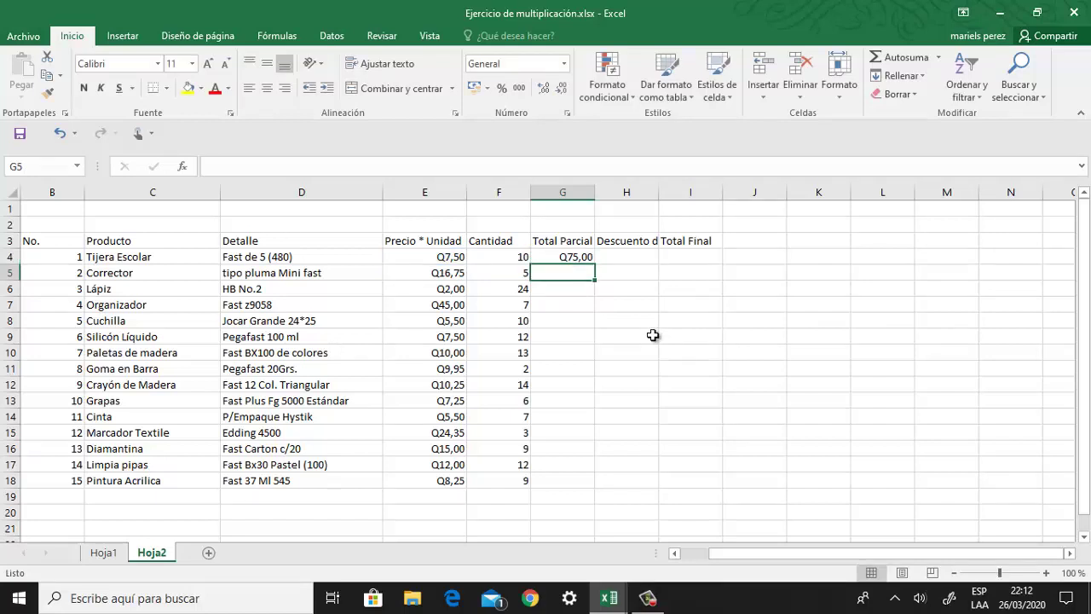
pyautogui.write('=')
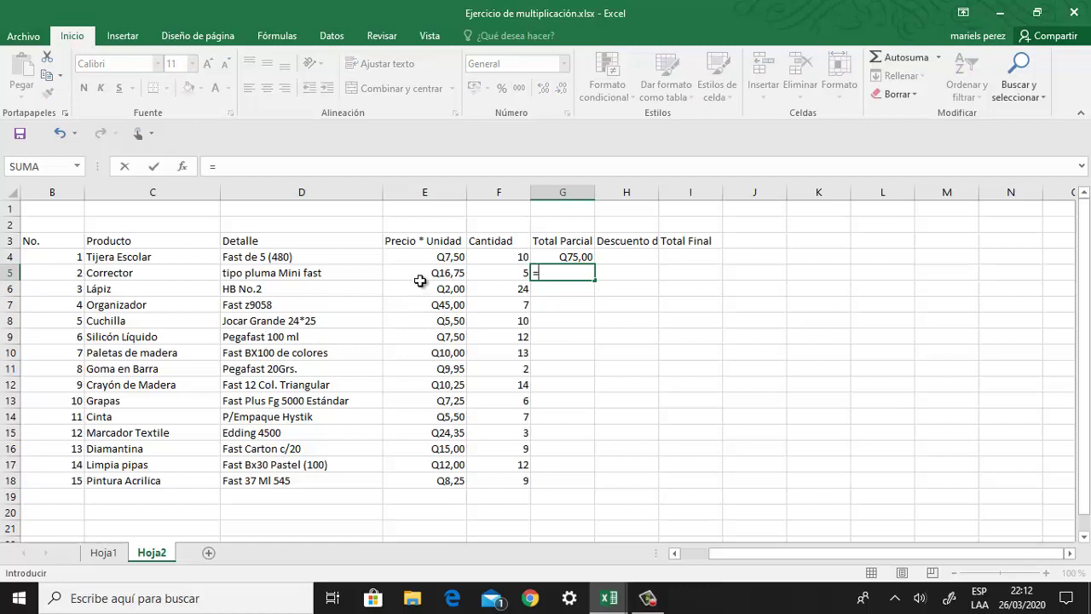
pyautogui.click(422, 276)
pyautogui.write('*')
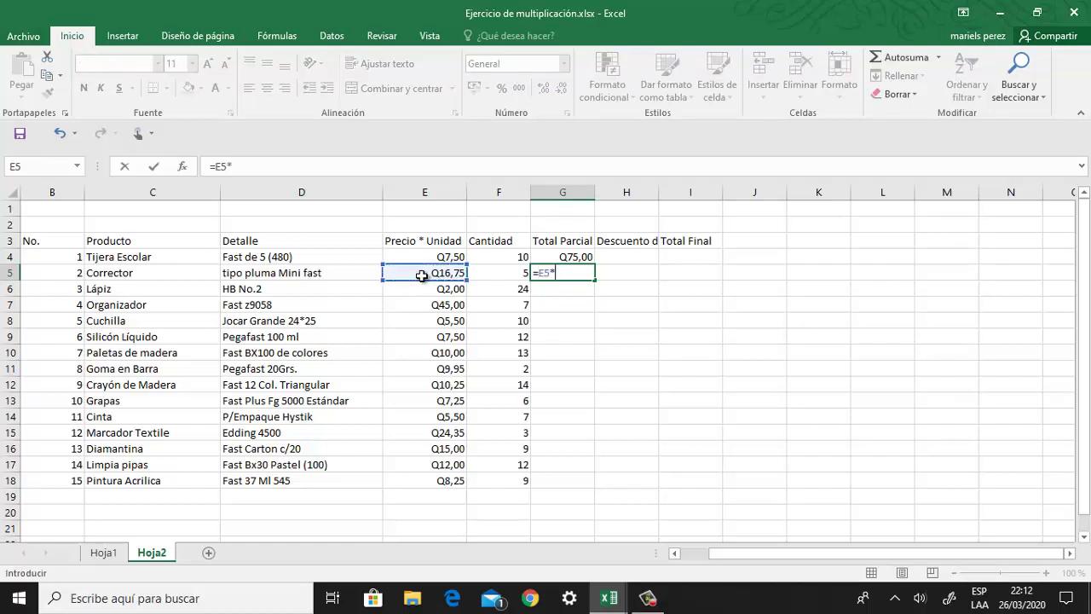
pyautogui.click(492, 272)
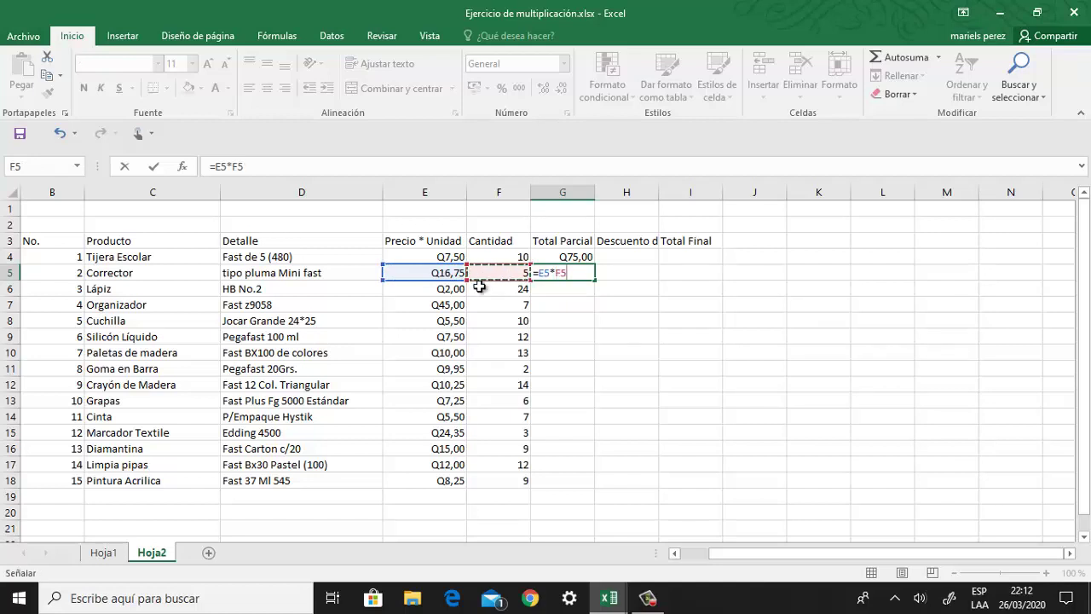
pyautogui.press('Return')
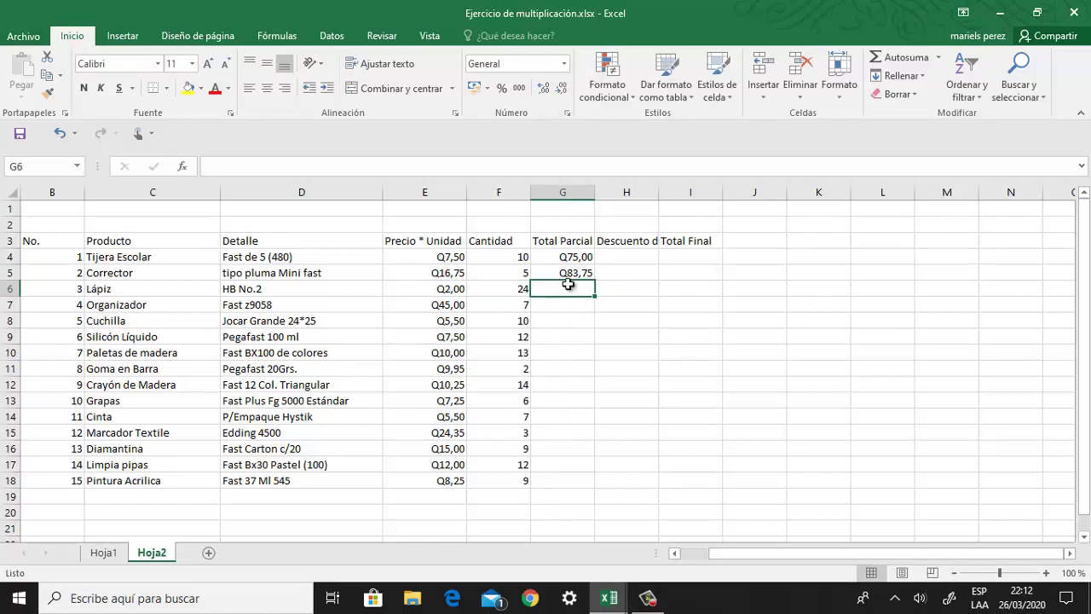
# Enter =E6*F6 as the Lápiz Total Parcial, giving Q48,00.
pyautogui.write('=')
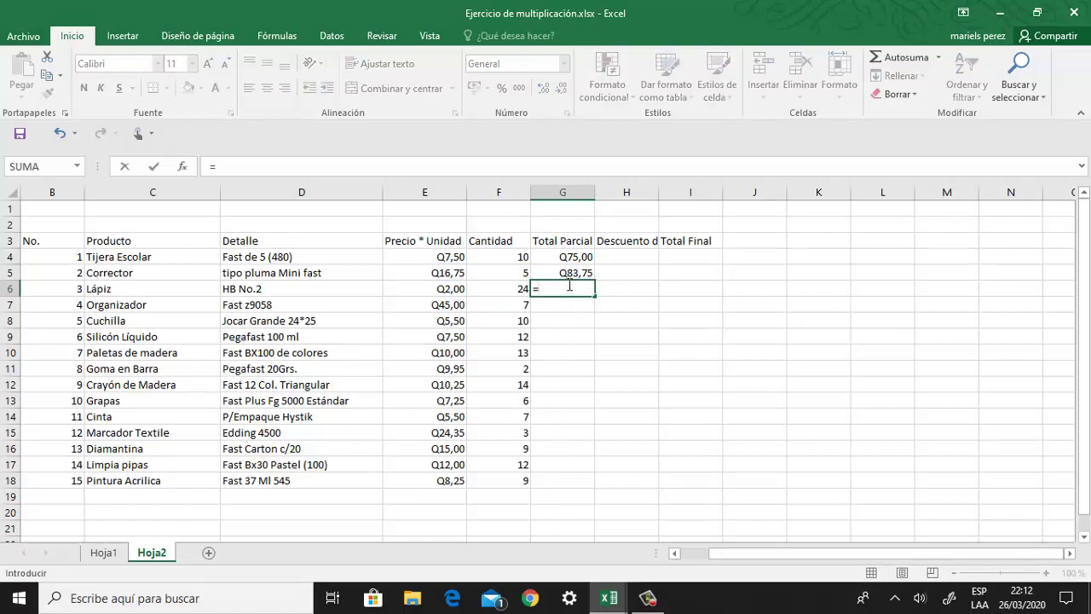
pyautogui.click(432, 288)
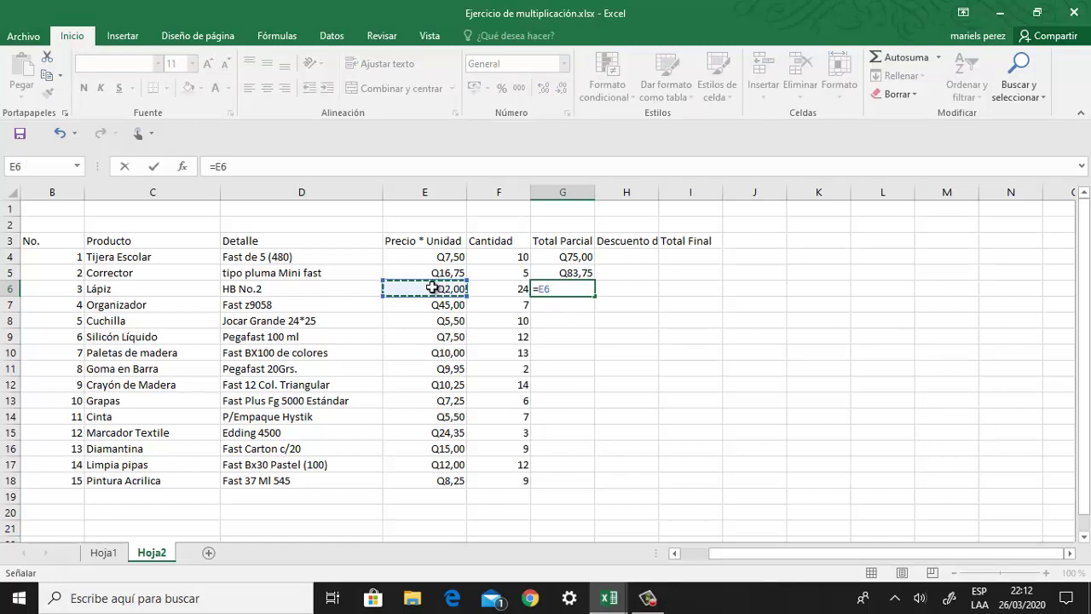
pyautogui.write('*')
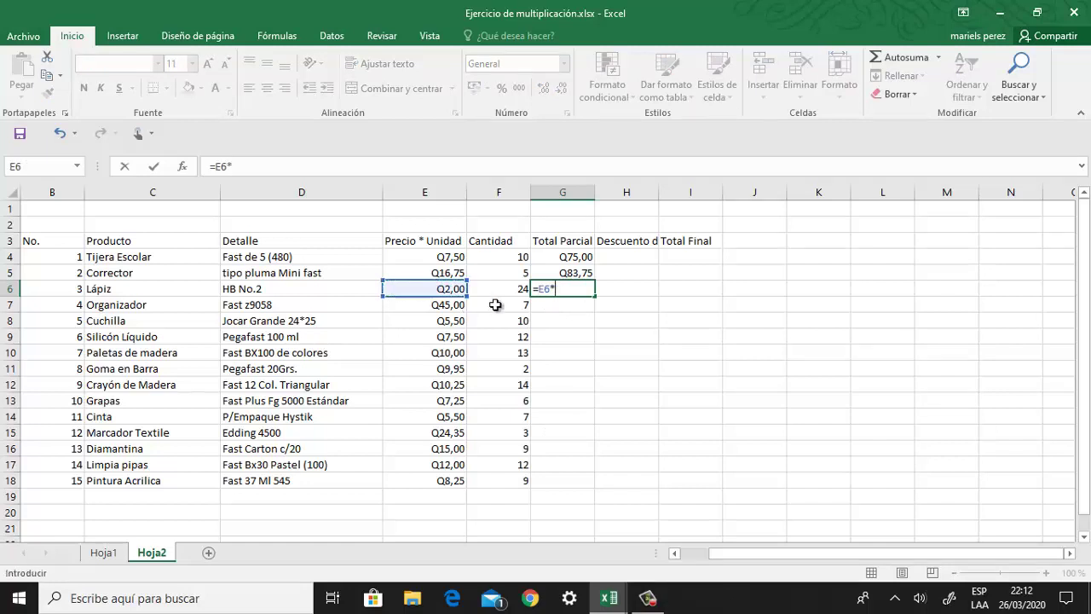
pyautogui.click(498, 288)
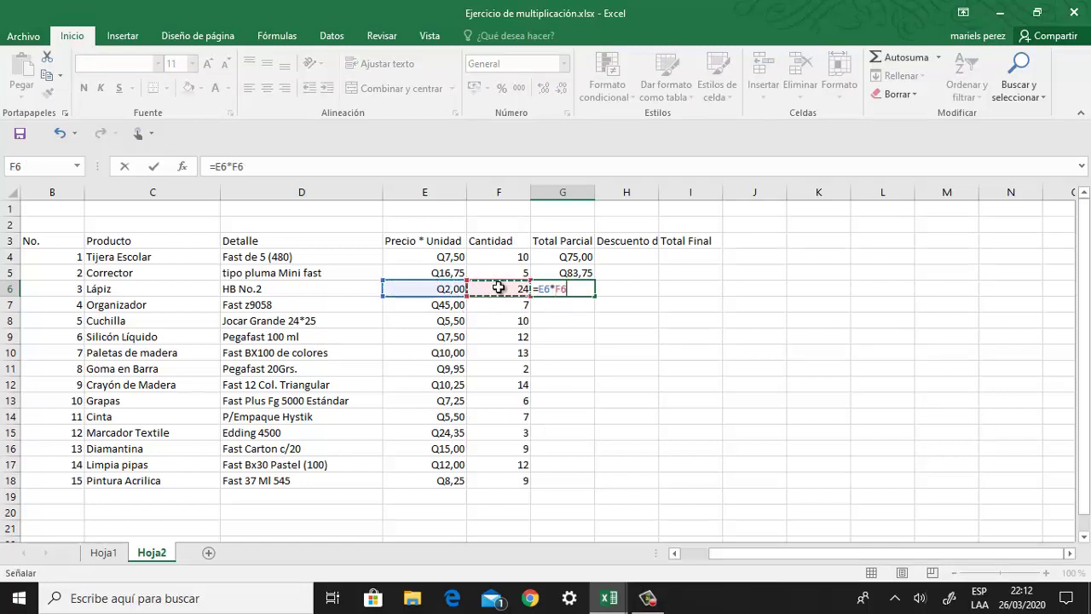
pyautogui.press('Return')
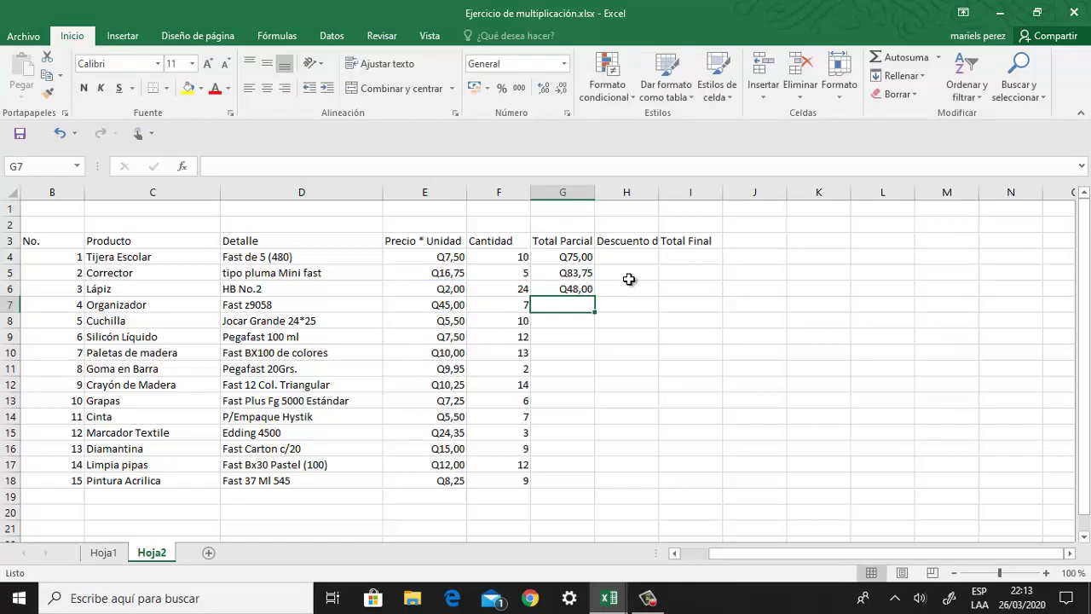
# Check the Descuento del 4.5% header and select headers G3 through I3.
pyautogui.click(629, 278)
pyautogui.click(633, 258)
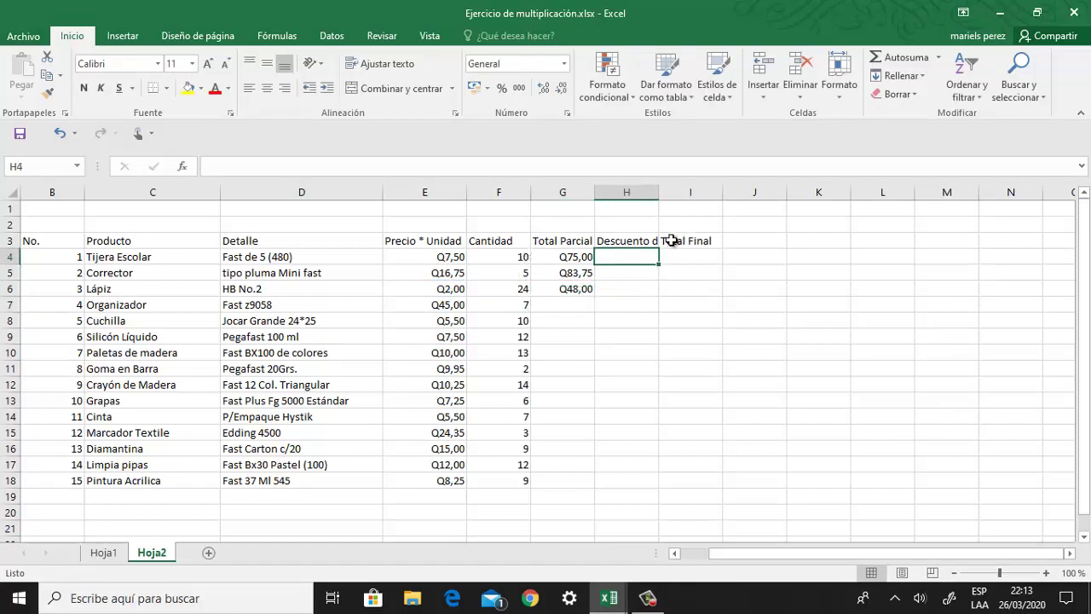
pyautogui.click(627, 240)
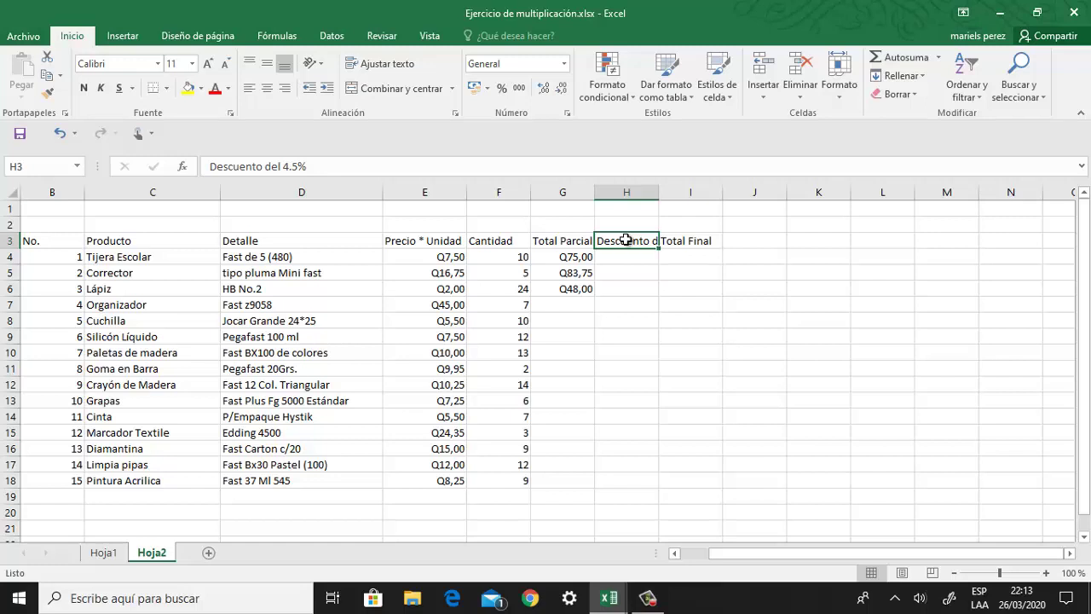
pyautogui.click(626, 271)
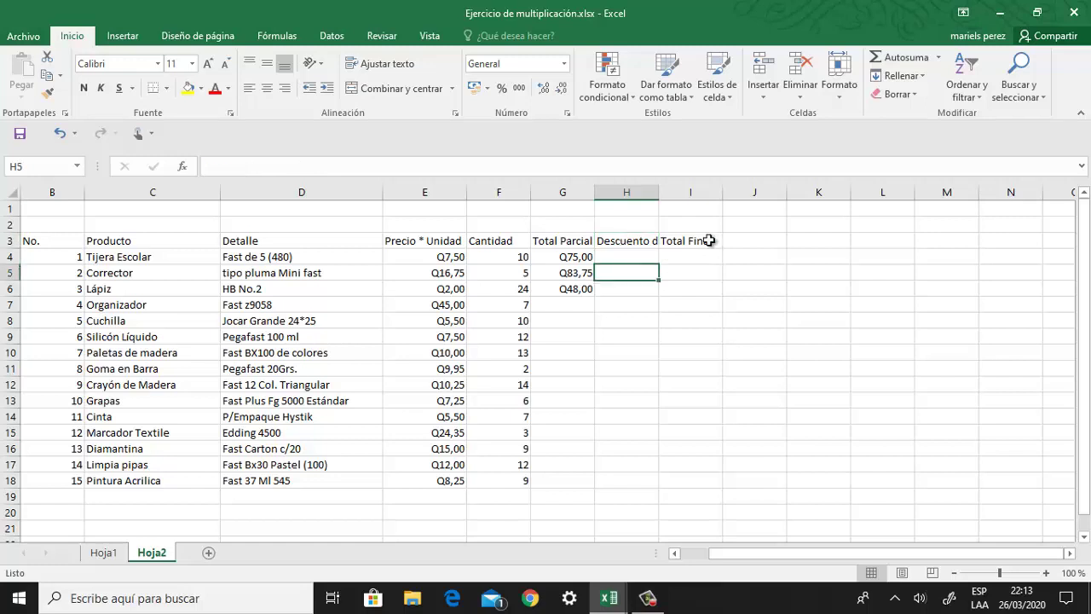
pyautogui.click(708, 241)
pyautogui.moveTo(708, 241); pyautogui.dragTo(564, 241)
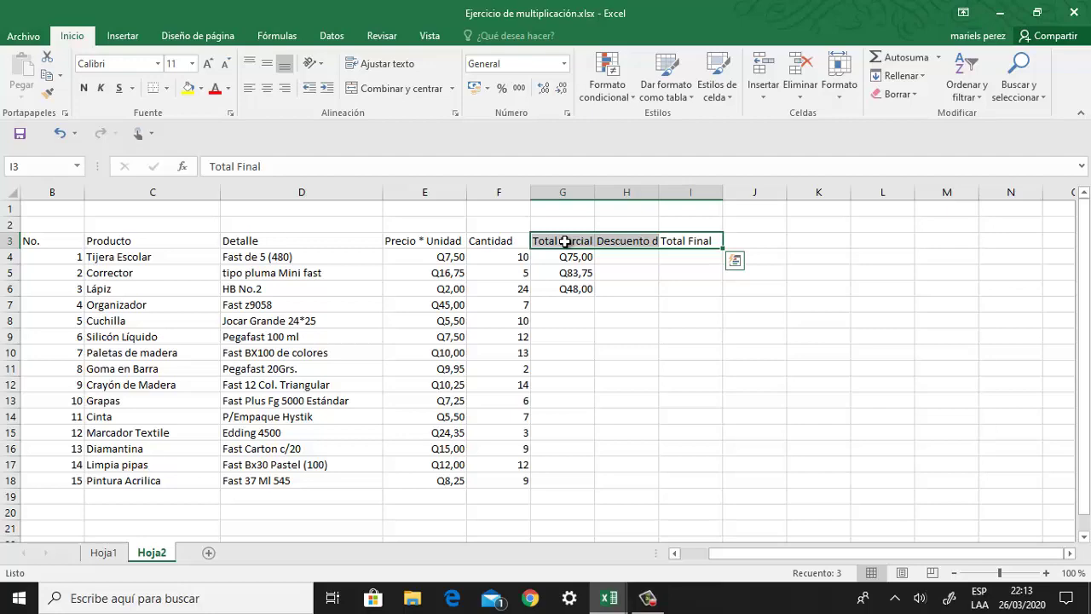
# Turn on Ajustar texto for headers G3:I3 in Formato de celdas.
pyautogui.rightClick(565, 241)
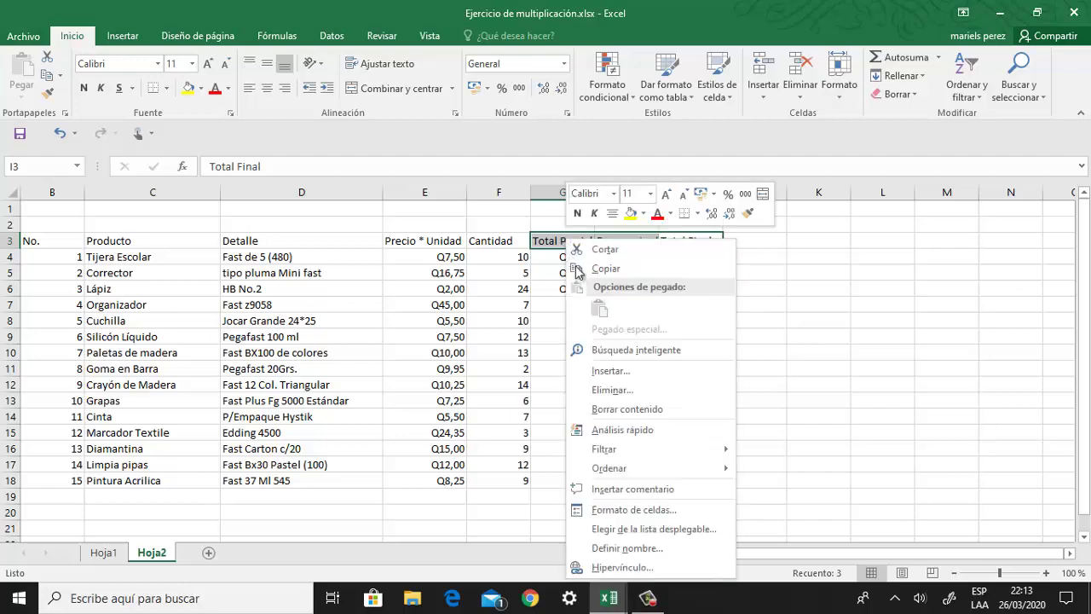
pyautogui.click(663, 518)
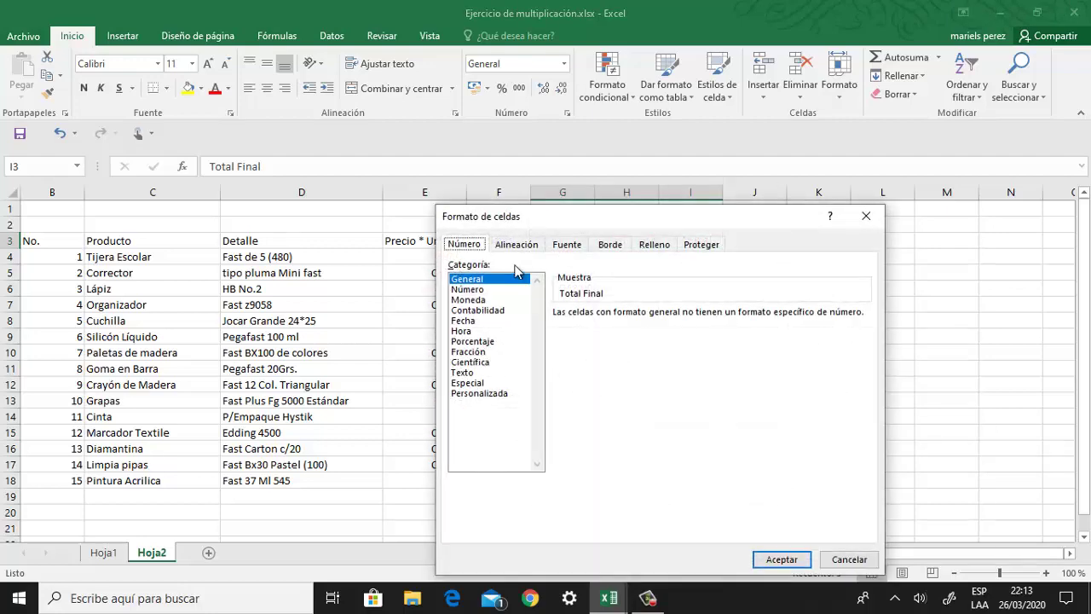
pyautogui.click(521, 245)
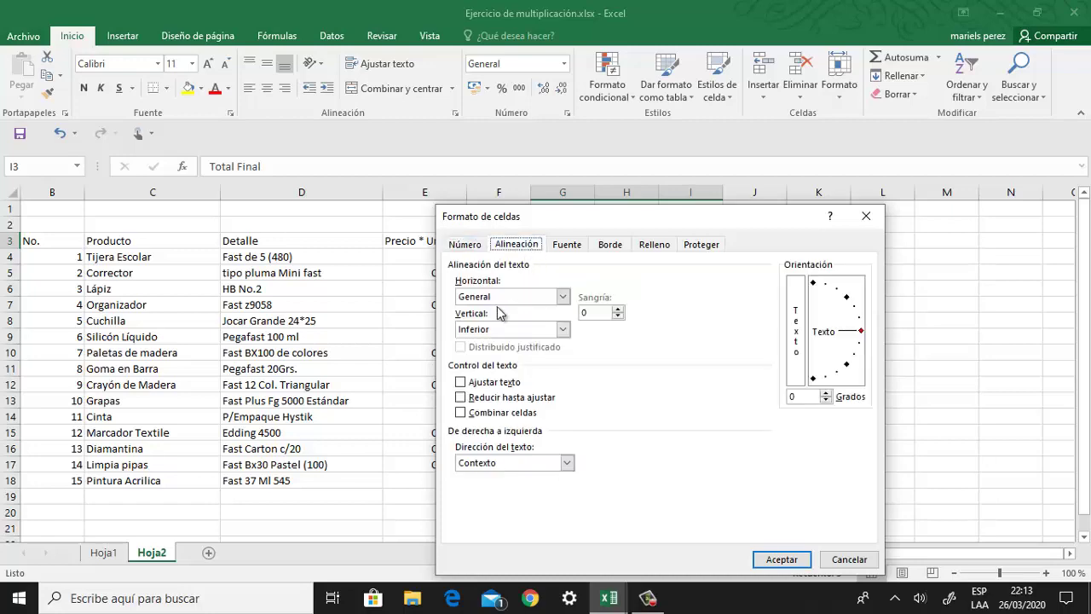
pyautogui.click(461, 383)
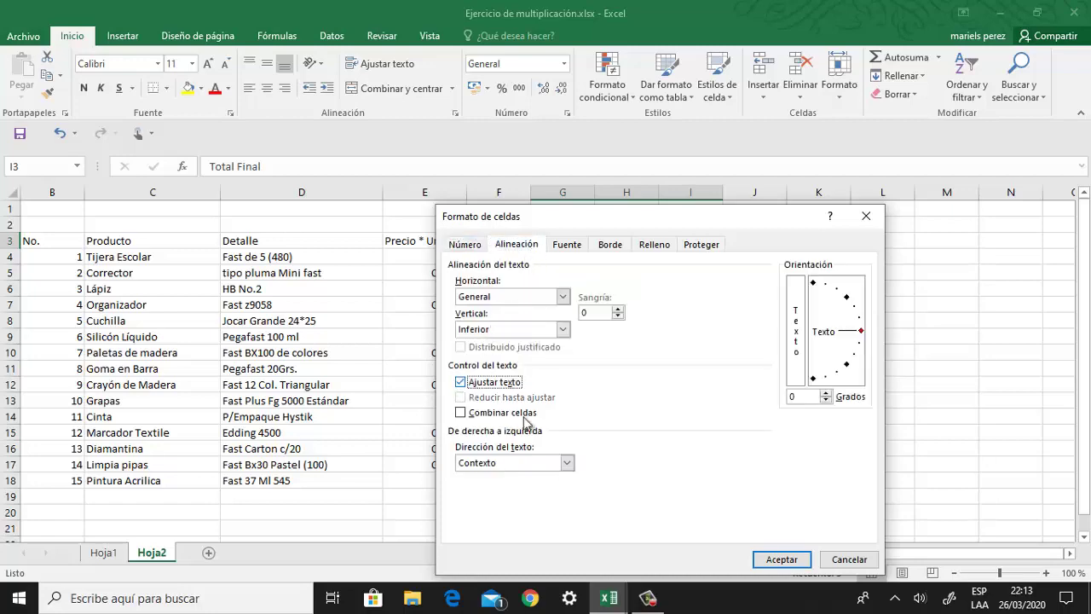
pyautogui.click(780, 559)
# Widen column H slightly so the wrapped Descuento del 4.5% header fits.
pyautogui.click(687, 349)
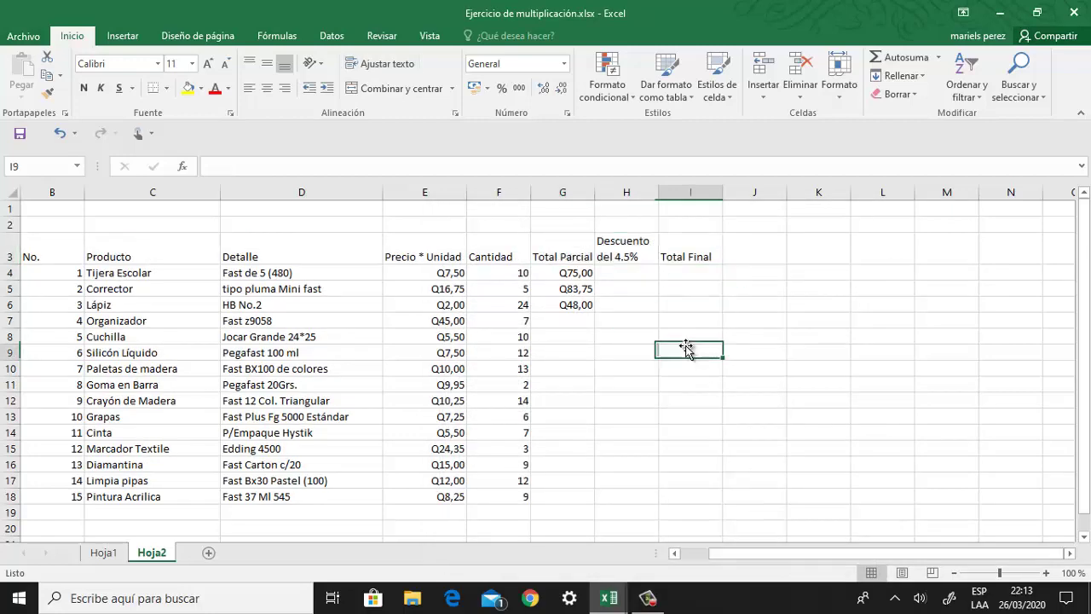
pyautogui.click(630, 264)
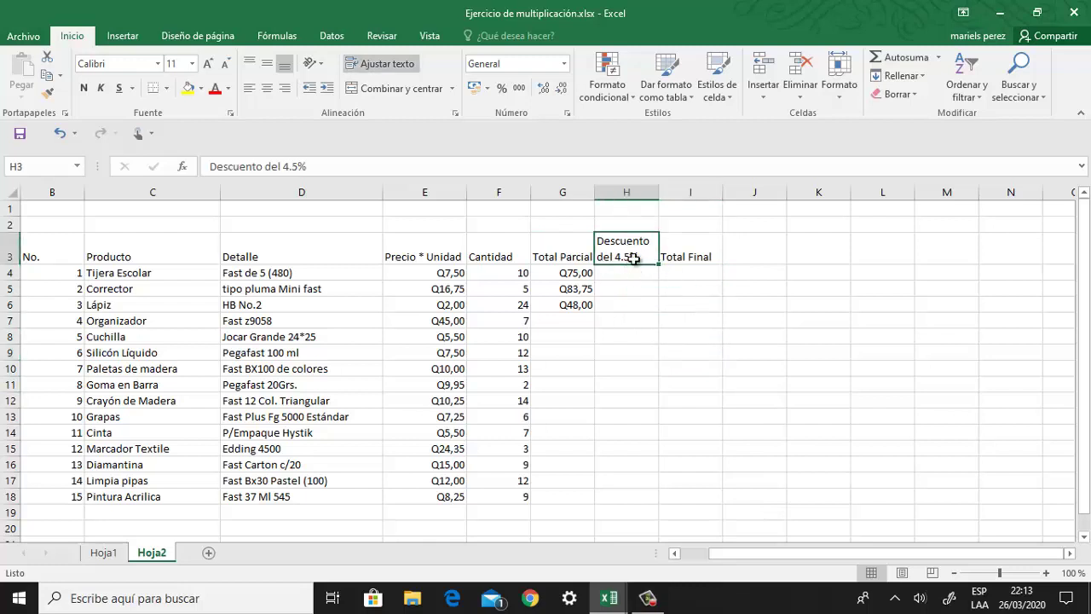
pyautogui.moveTo(659, 193); pyautogui.dragTo(666, 193)
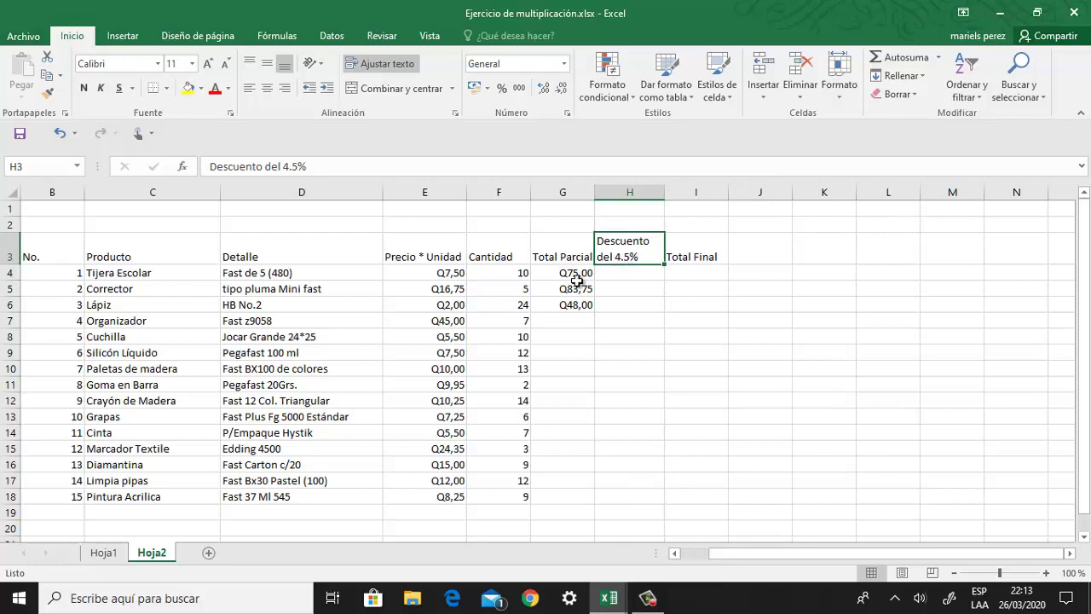
# Enter the 4.5% discount of G4 in H4 for Tijera Escolar, giving Q3,38.
pyautogui.moveTo(574, 275)
pyautogui.mouseDown()
pyautogui.moveTo(583, 290)
pyautogui.moveTo(624, 260)
pyautogui.mouseUp()
pyautogui.click(616, 271)
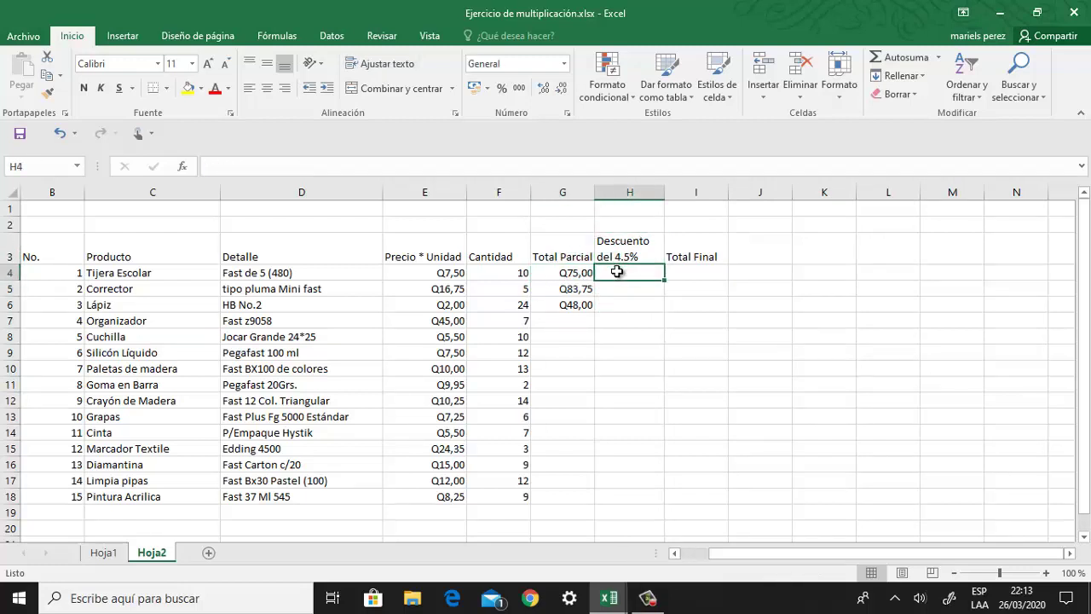
pyautogui.write('=')
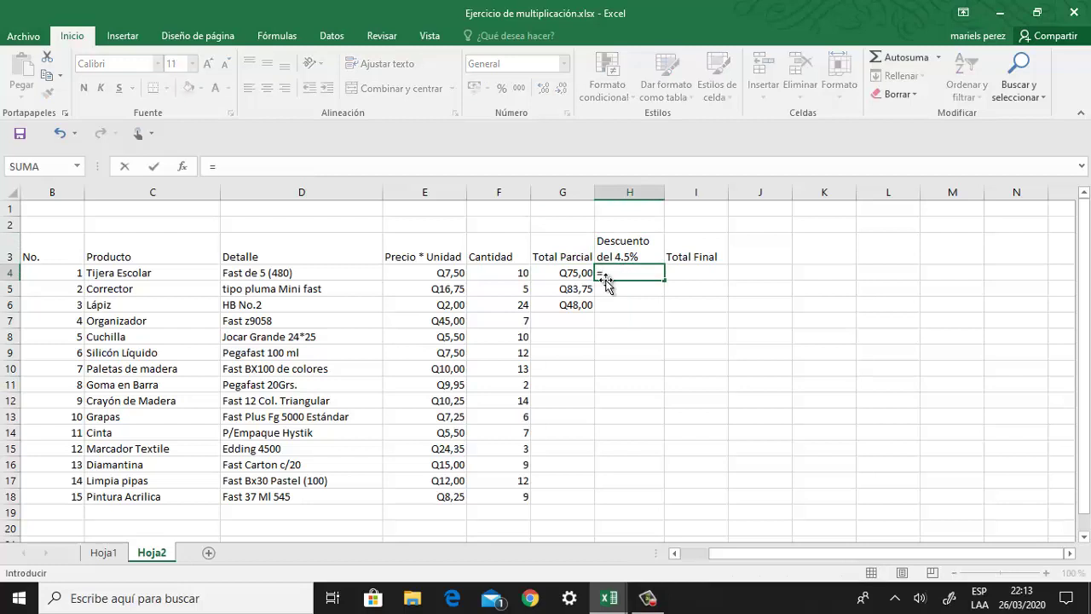
pyautogui.click(578, 274)
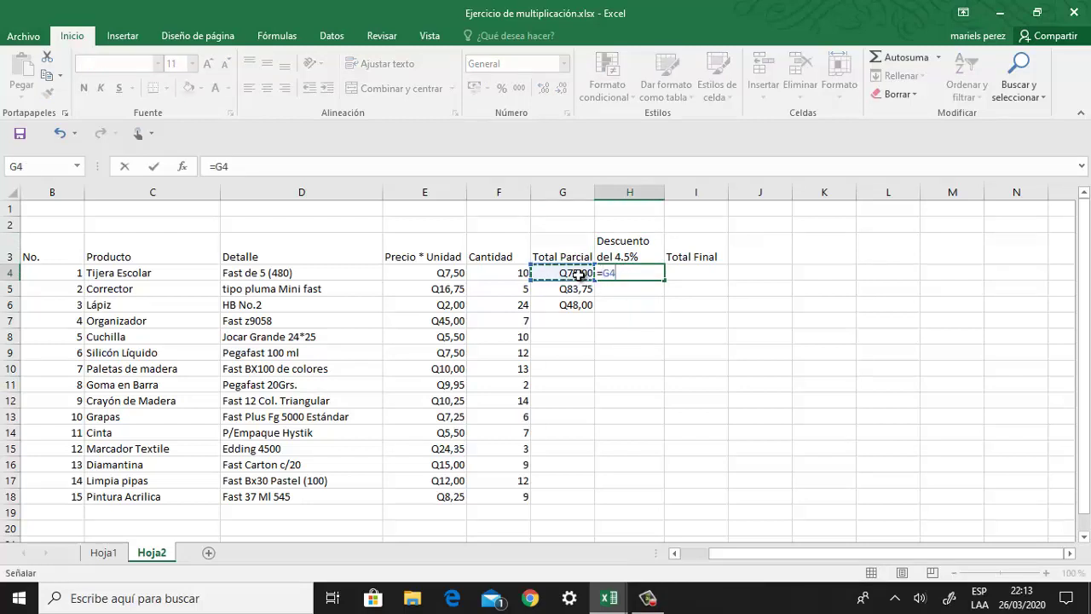
pyautogui.write('*')
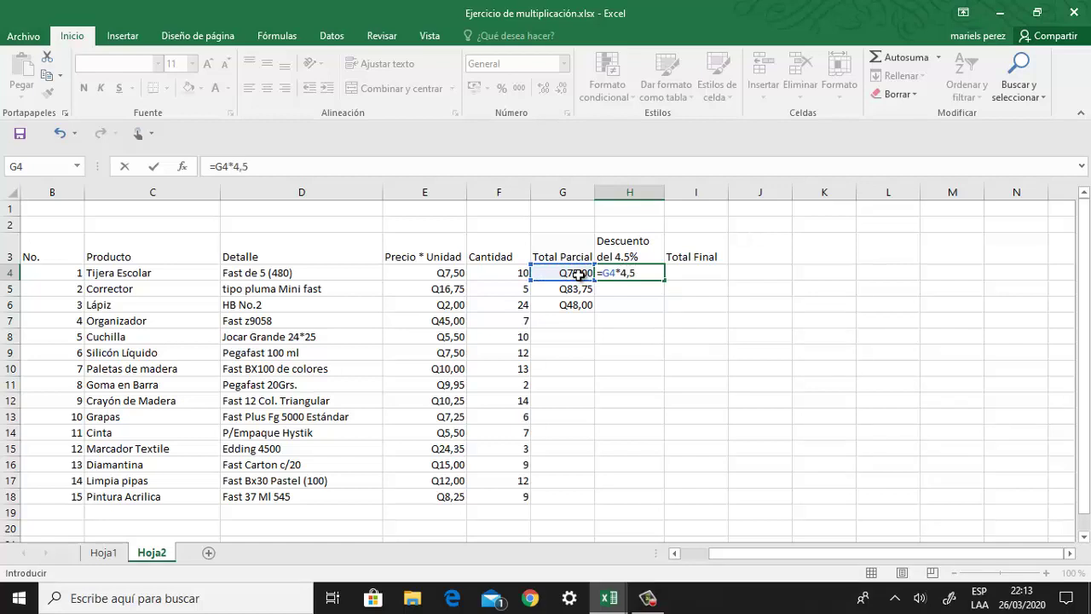
pyautogui.press('Return')
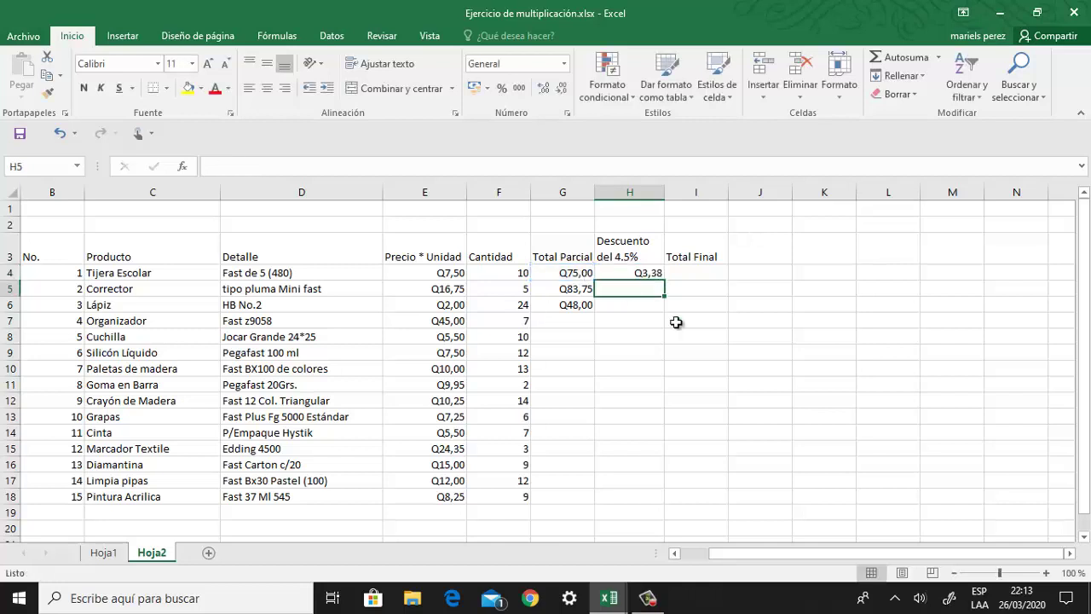
pyautogui.click(646, 274)
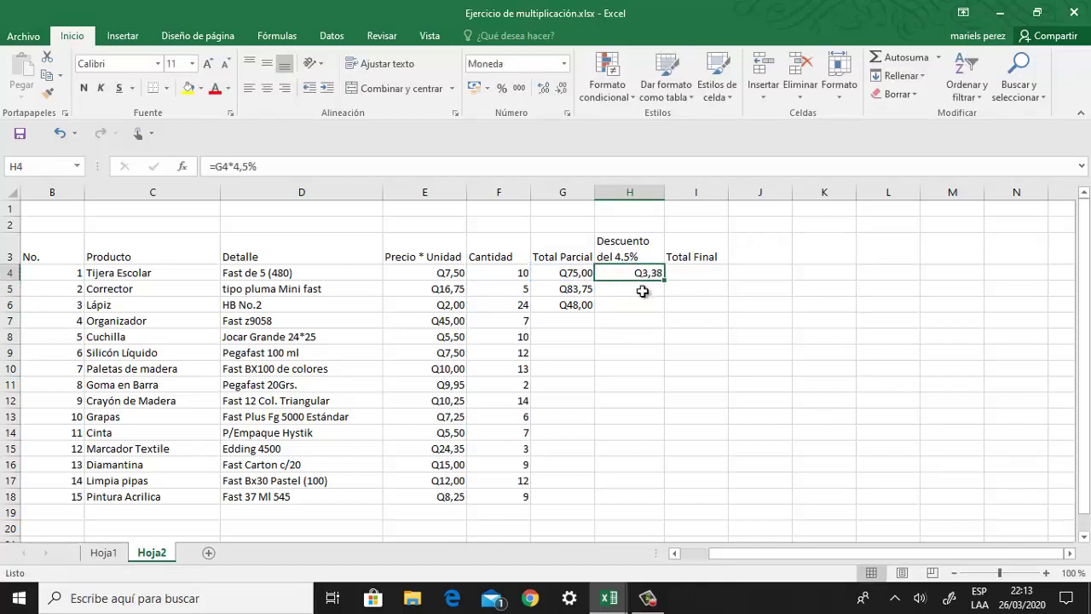
# Enter the 4.5% discounts for Corrector and Lápiz from G5 and G6: Q3,77 and Q2,16.
pyautogui.click(642, 291)
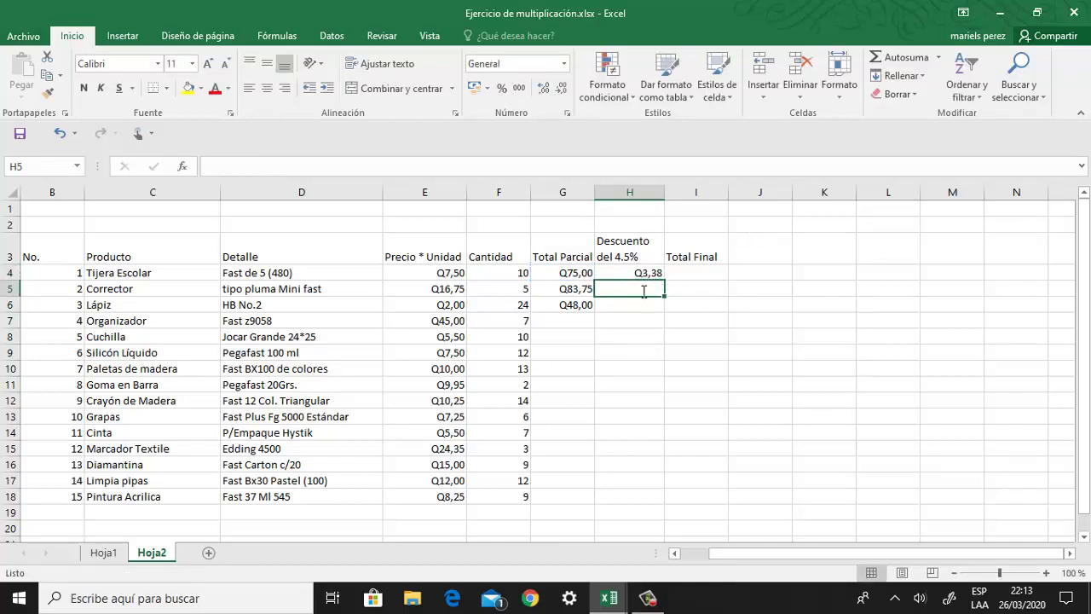
pyautogui.write('=')
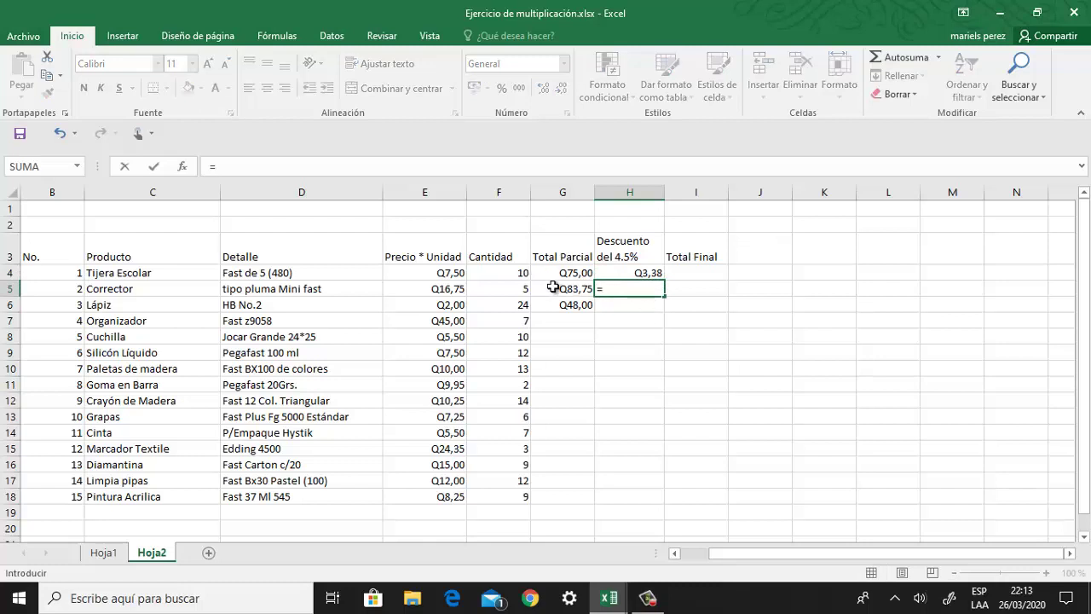
pyautogui.click(552, 287)
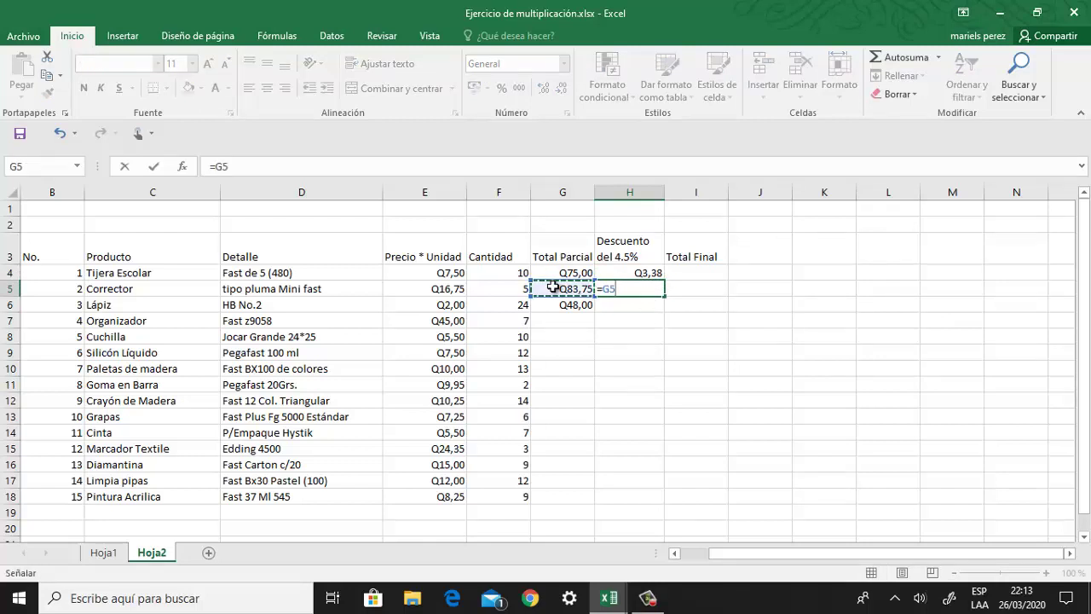
pyautogui.write('*')
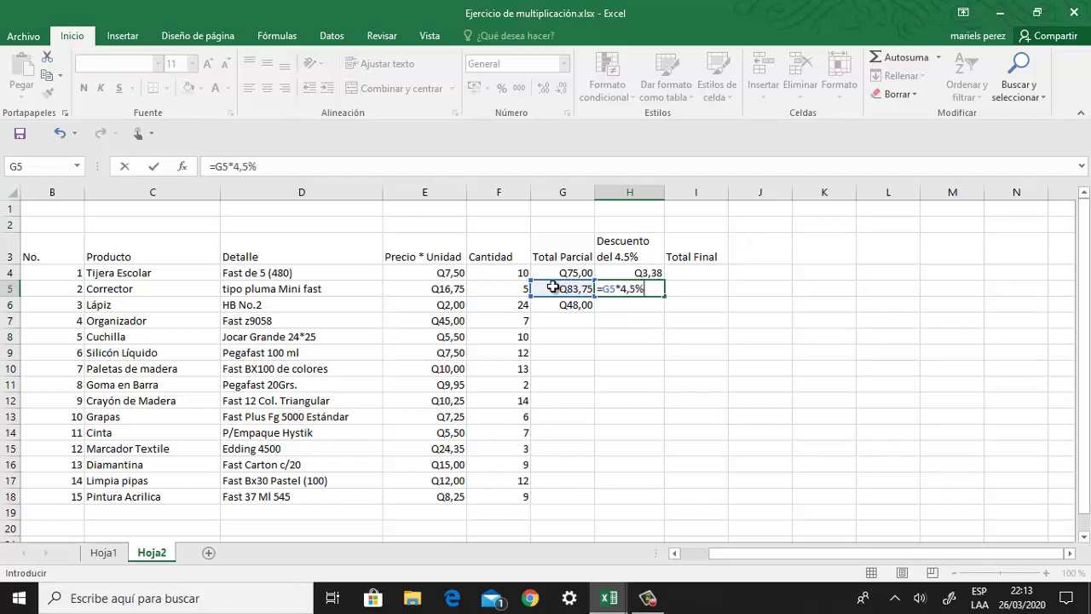
pyautogui.press('Return')
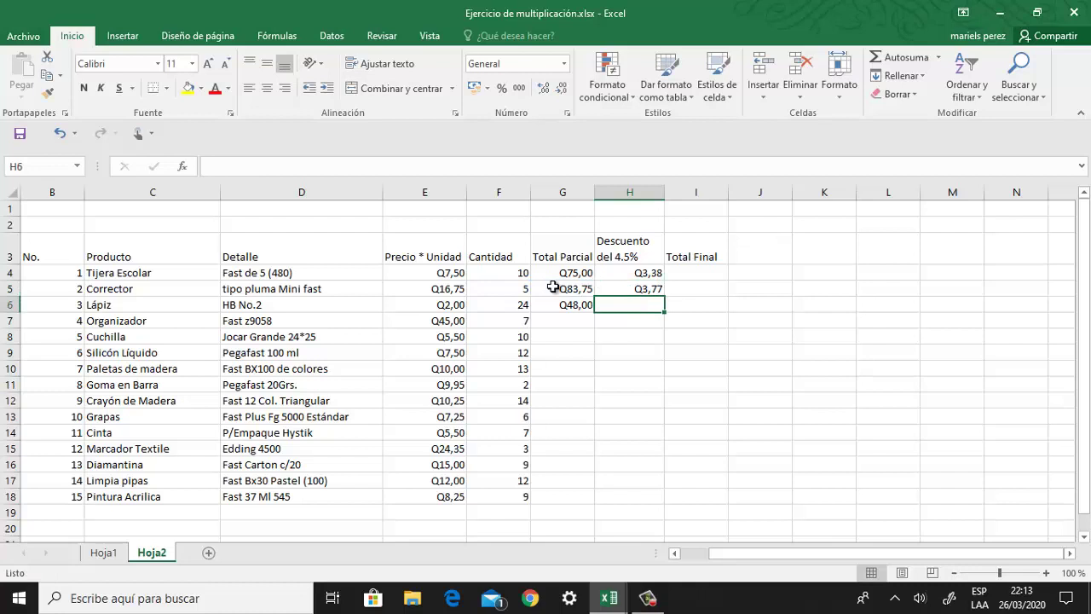
pyautogui.write('=')
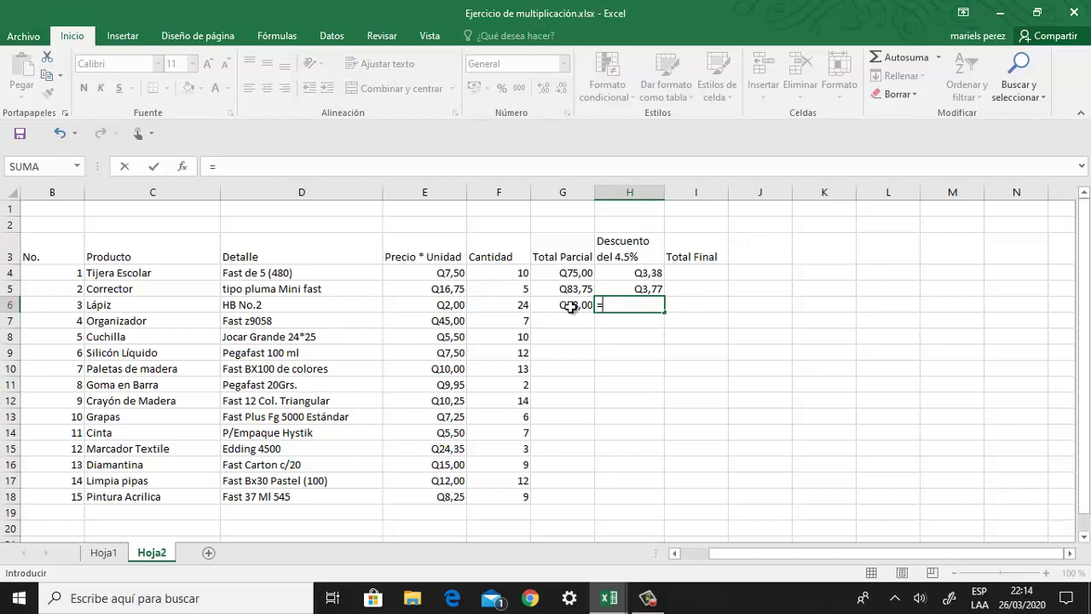
pyautogui.click(573, 306)
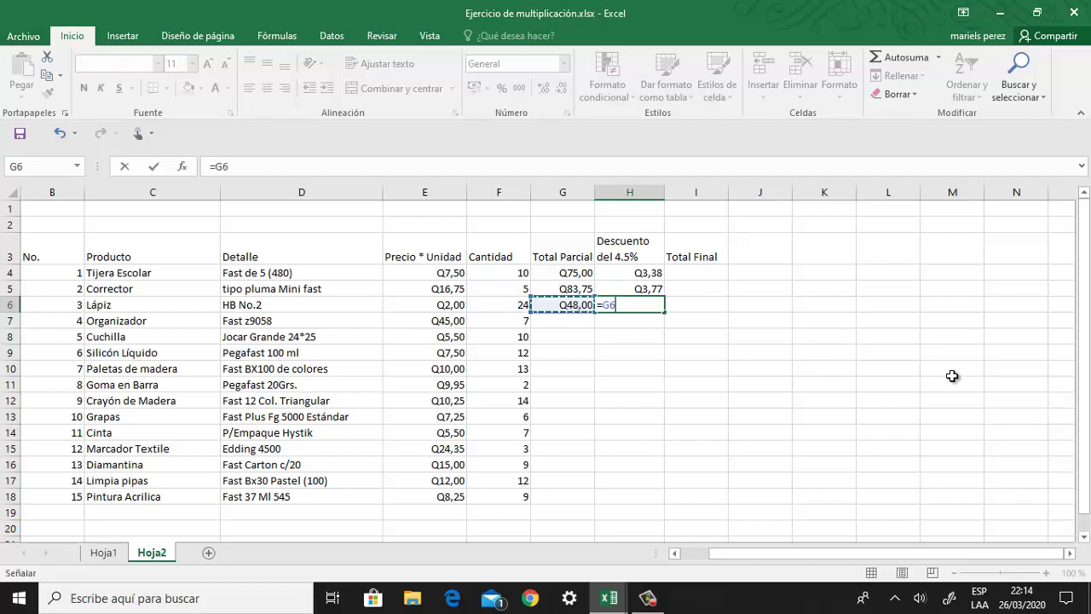
pyautogui.write('*')
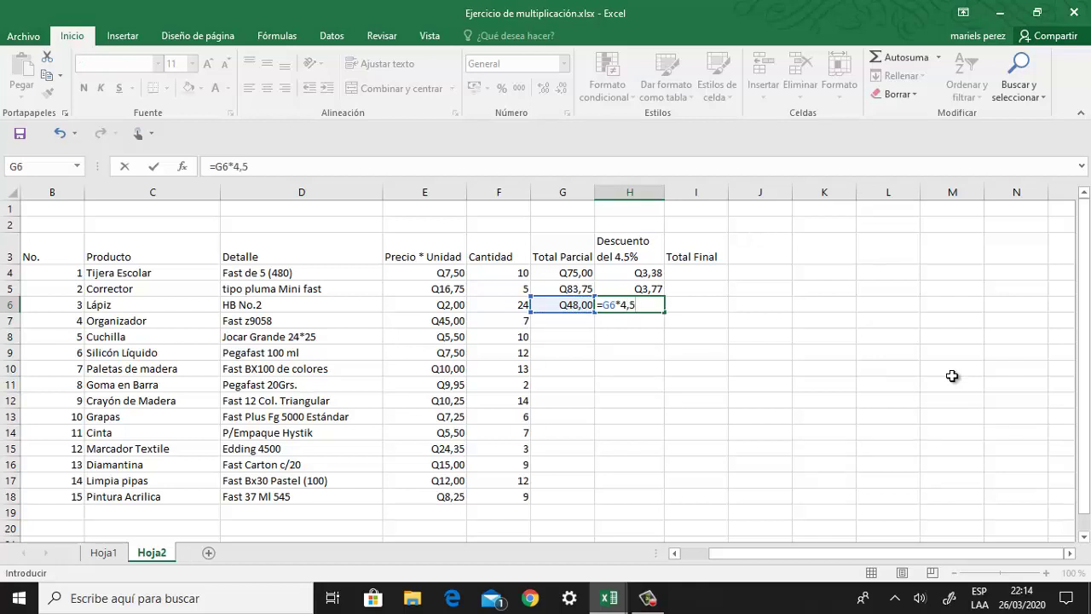
pyautogui.press('Return')
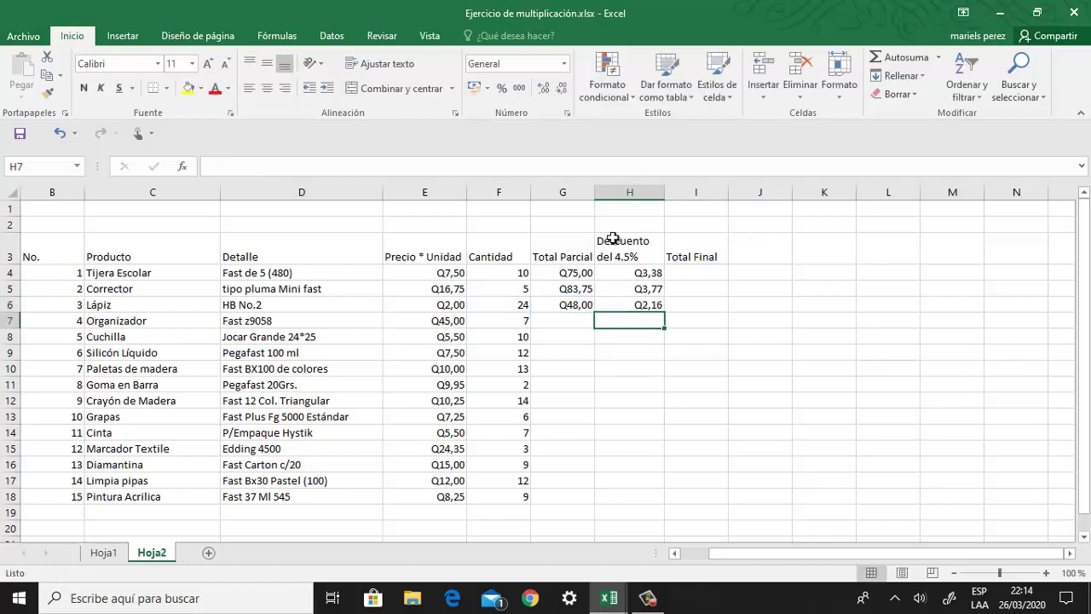
pyautogui.click(702, 274)
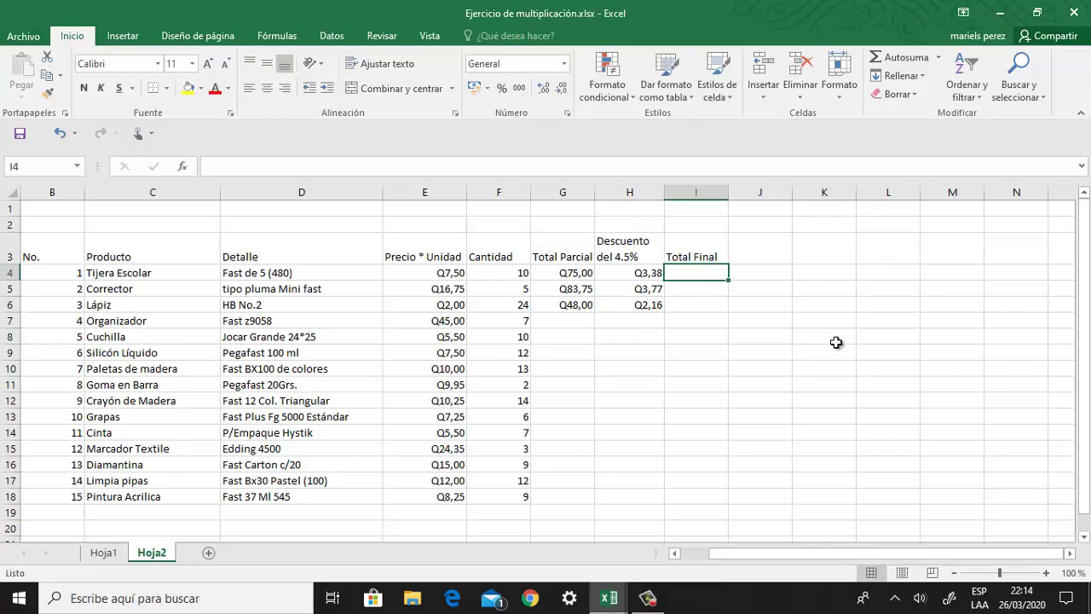
# Enter =G4-H4 in I4 for the Tijera Escolar Total Final, Q71,63.
pyautogui.write('=')
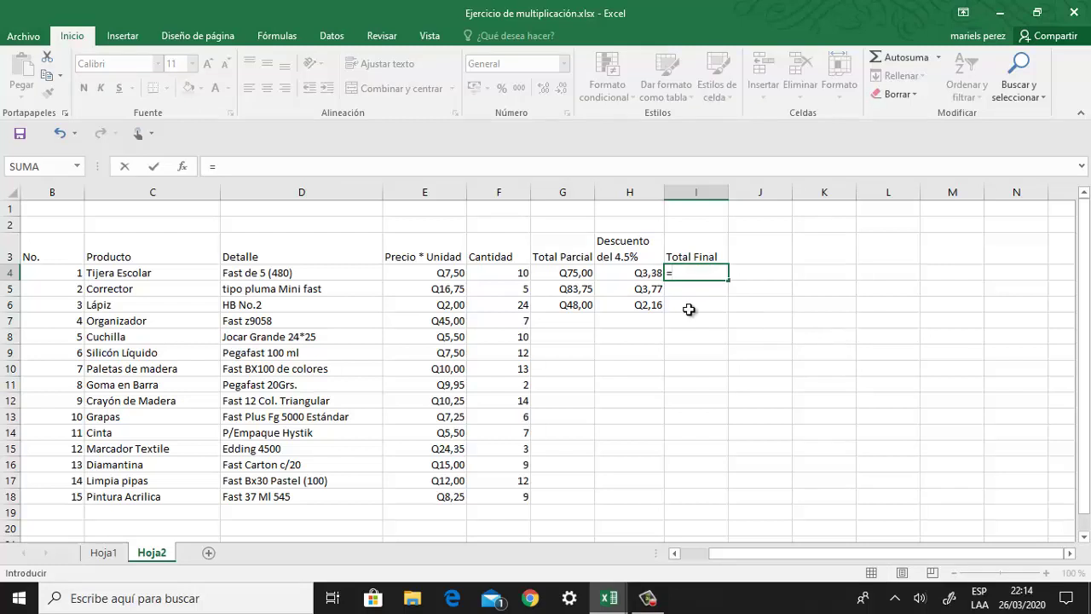
pyautogui.click(569, 274)
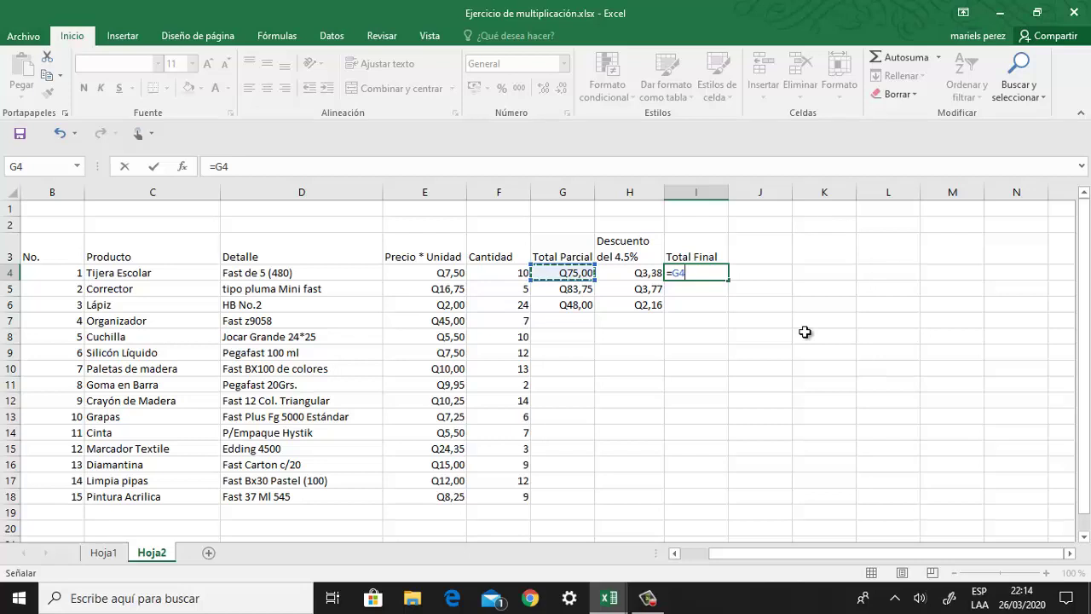
pyautogui.write('-')
pyautogui.click(628, 275)
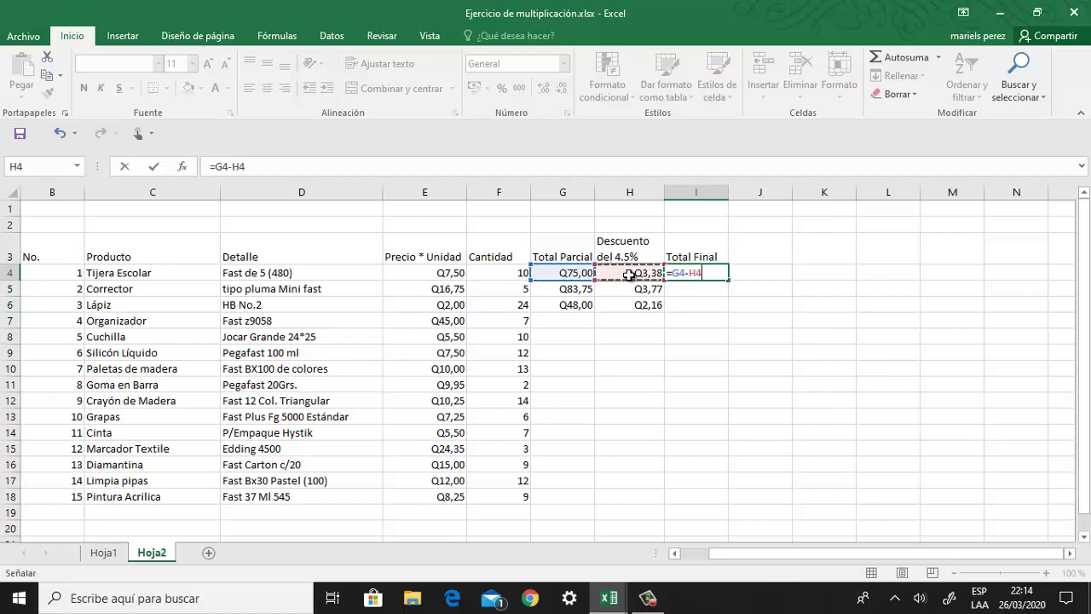
pyautogui.press('Return')
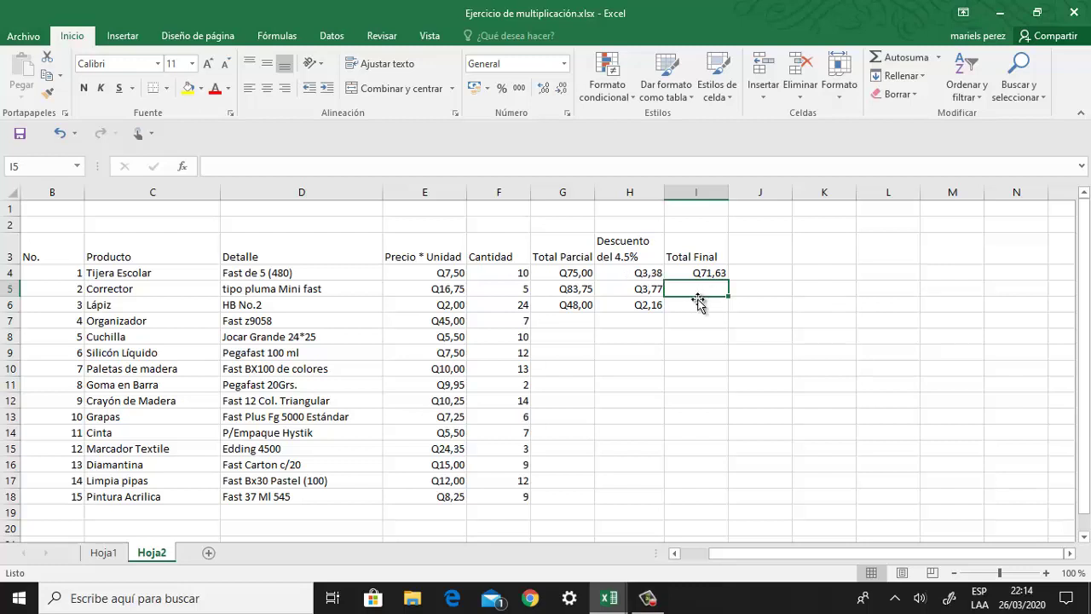
pyautogui.click(634, 260)
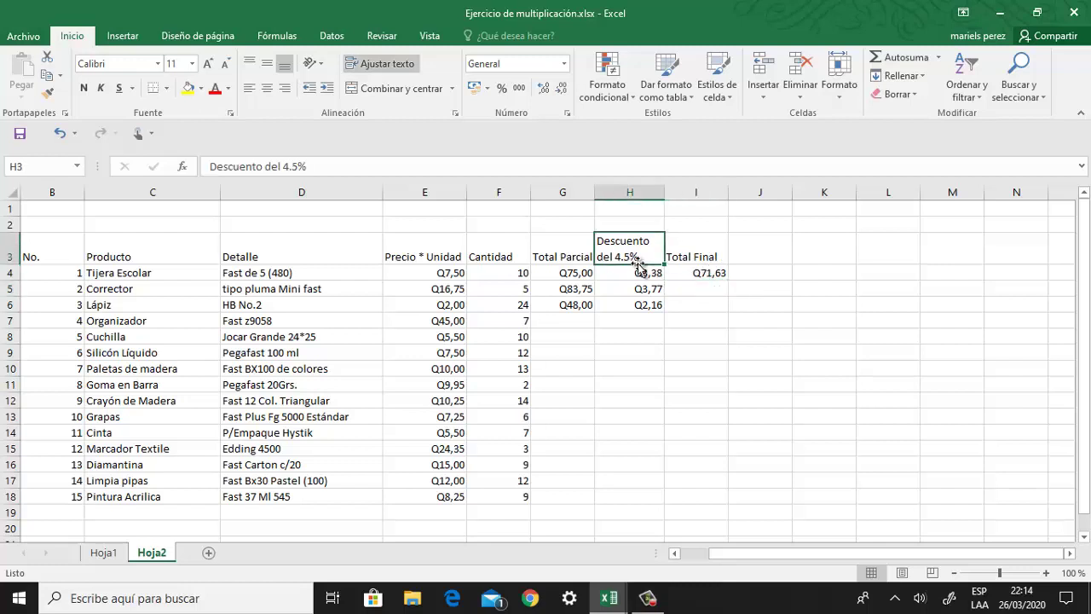
# Enter =G5-H5 and =G6-H6 for Corrector and Lápiz Total Final: Q79,98 and Q45,84.
pyautogui.click(698, 291)
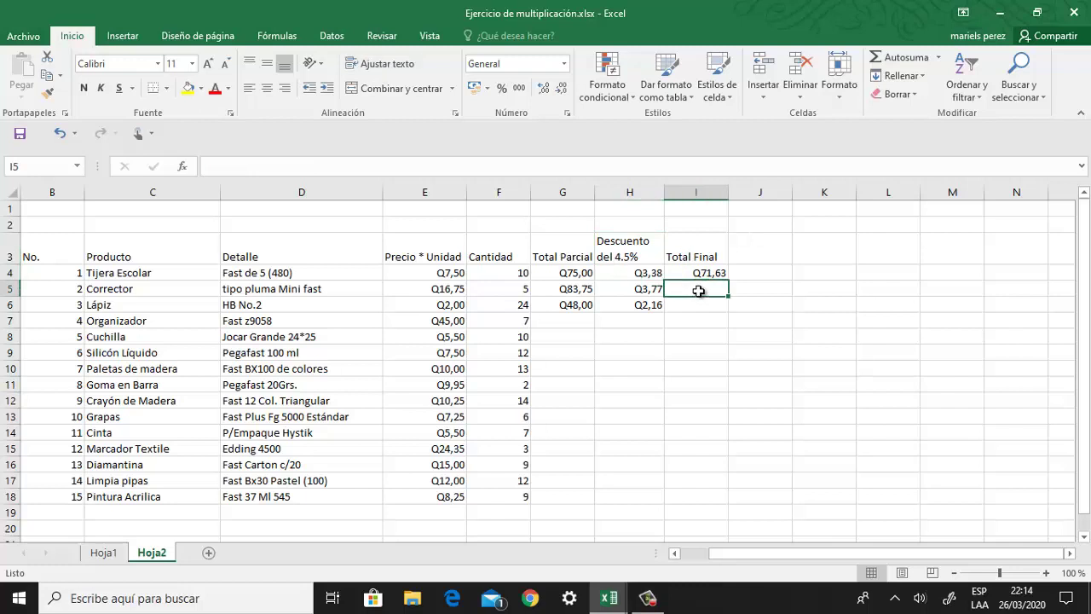
pyautogui.write('=')
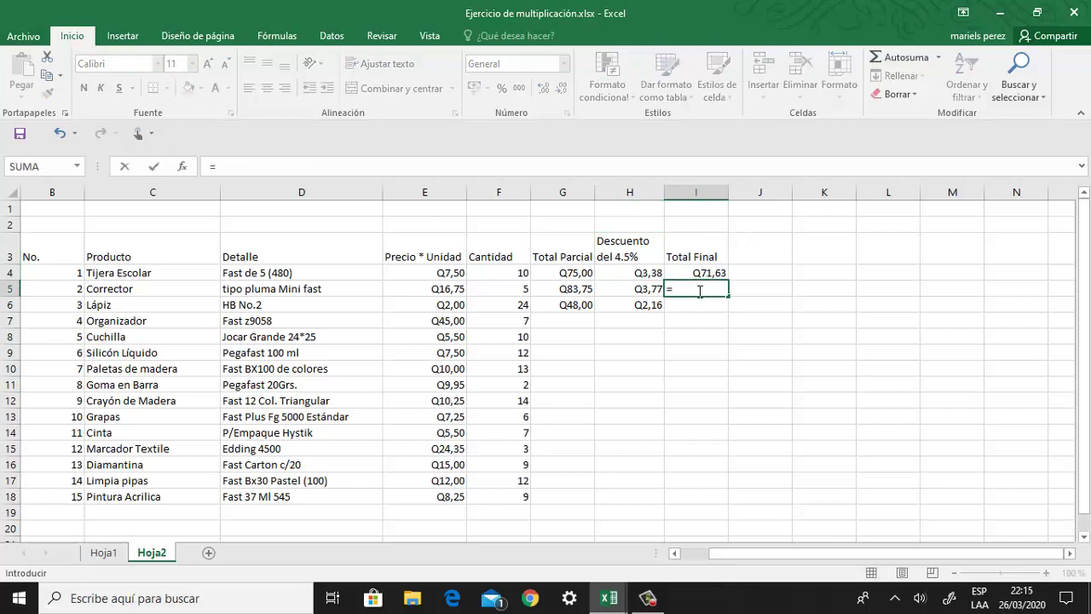
pyautogui.click(579, 290)
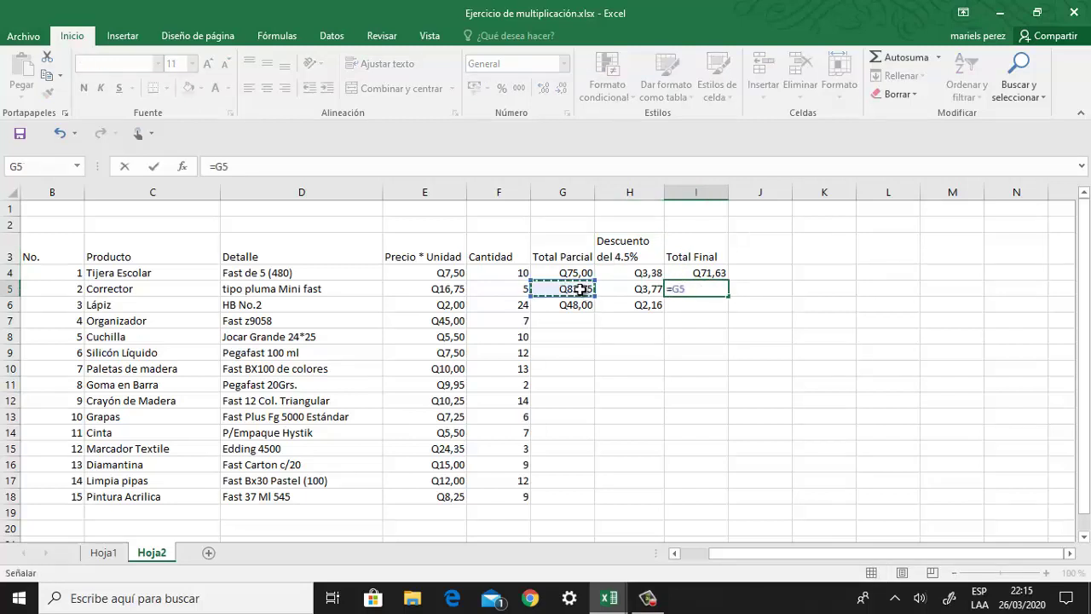
pyautogui.write('-')
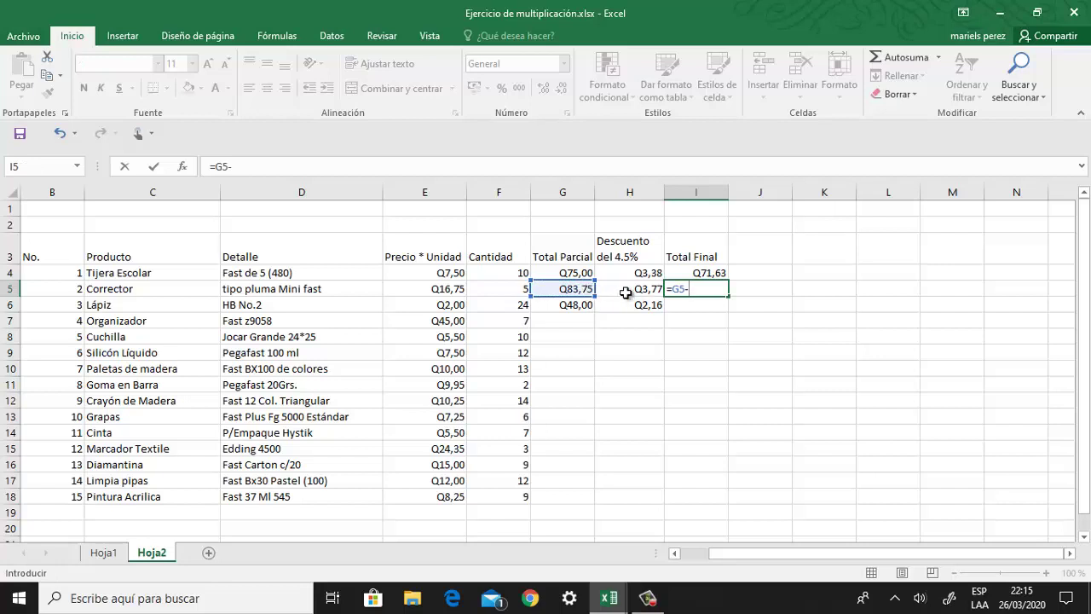
pyautogui.click(626, 293)
pyautogui.press('Return')
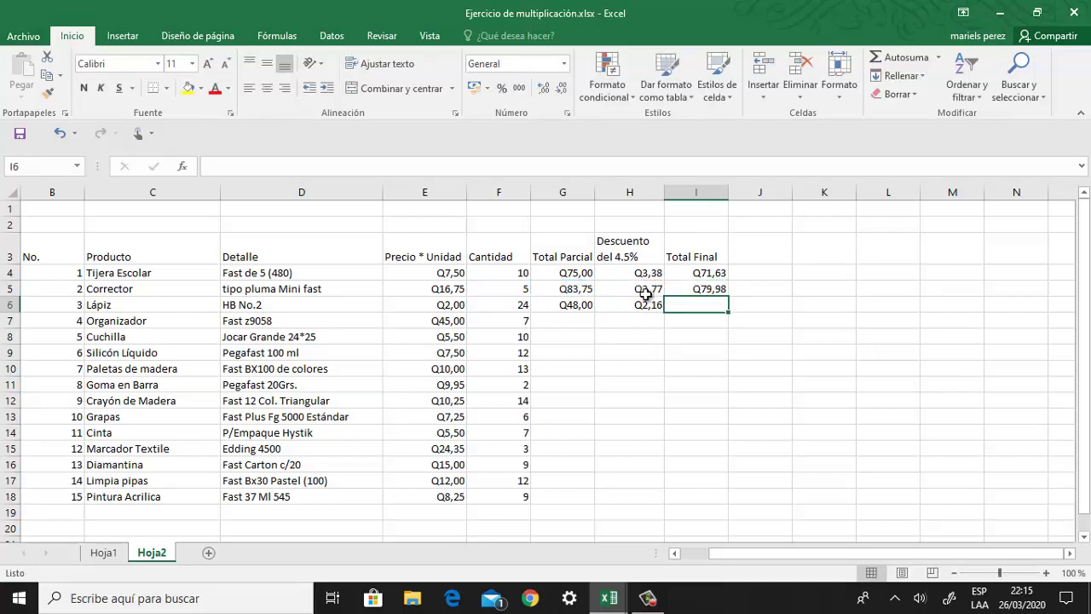
pyautogui.write('=')
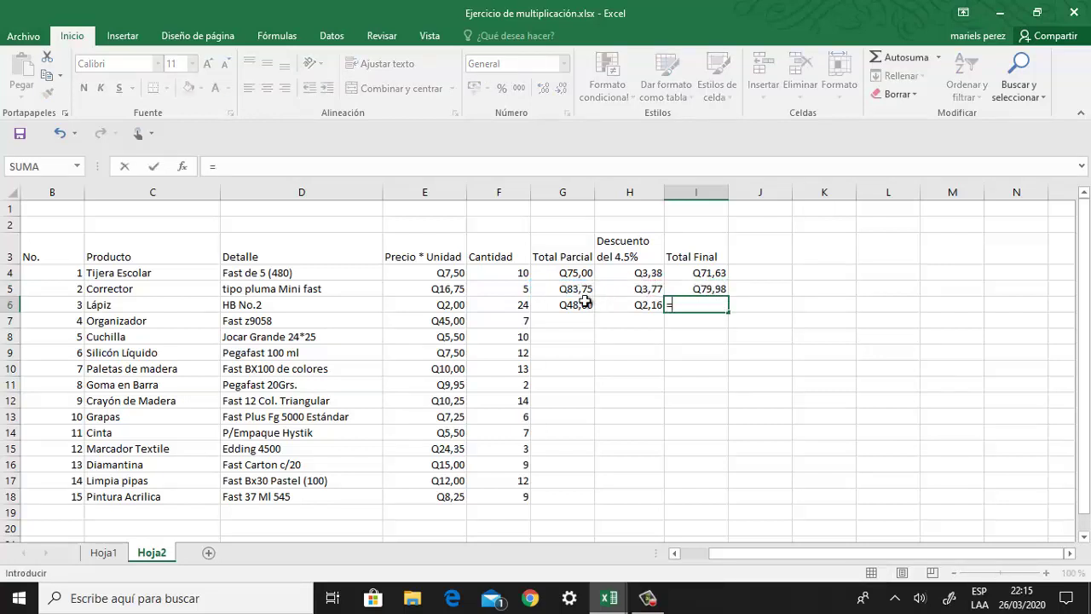
pyautogui.click(578, 303)
pyautogui.write('-')
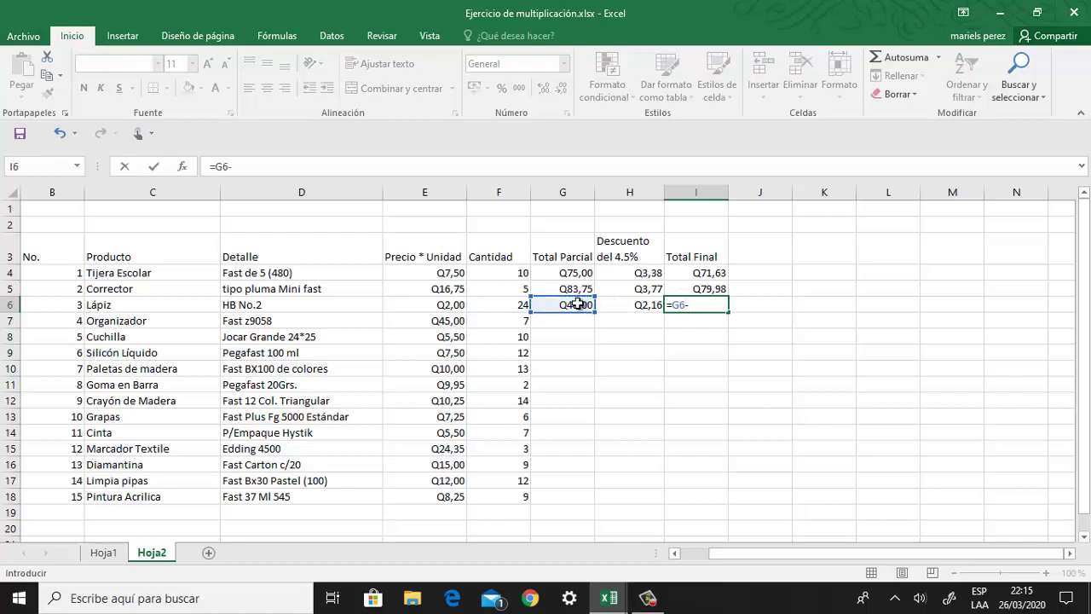
pyautogui.click(641, 305)
pyautogui.press('Return')
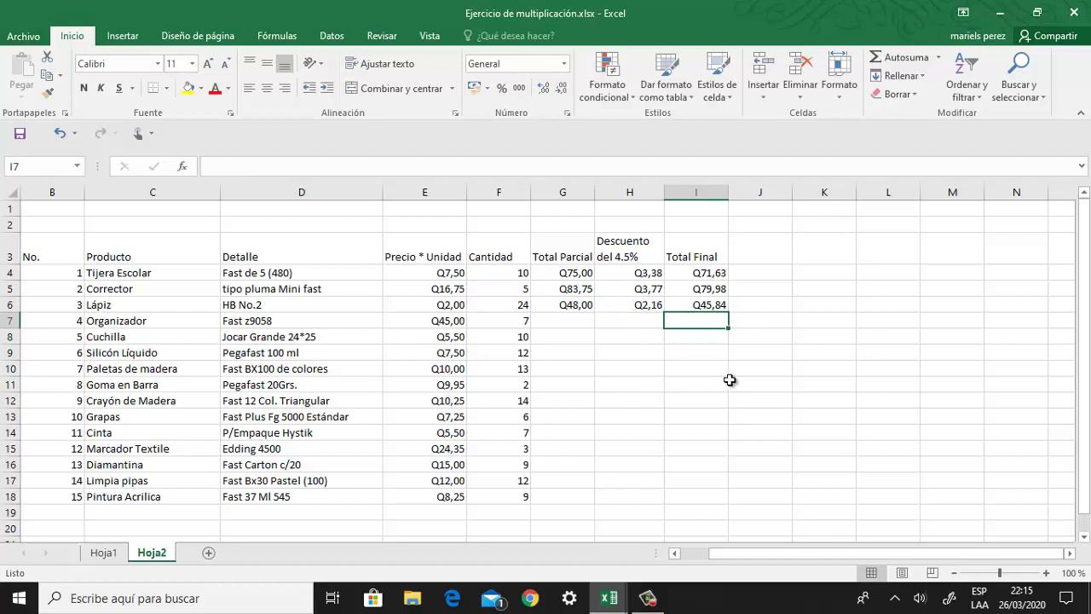
pyautogui.click(731, 384)
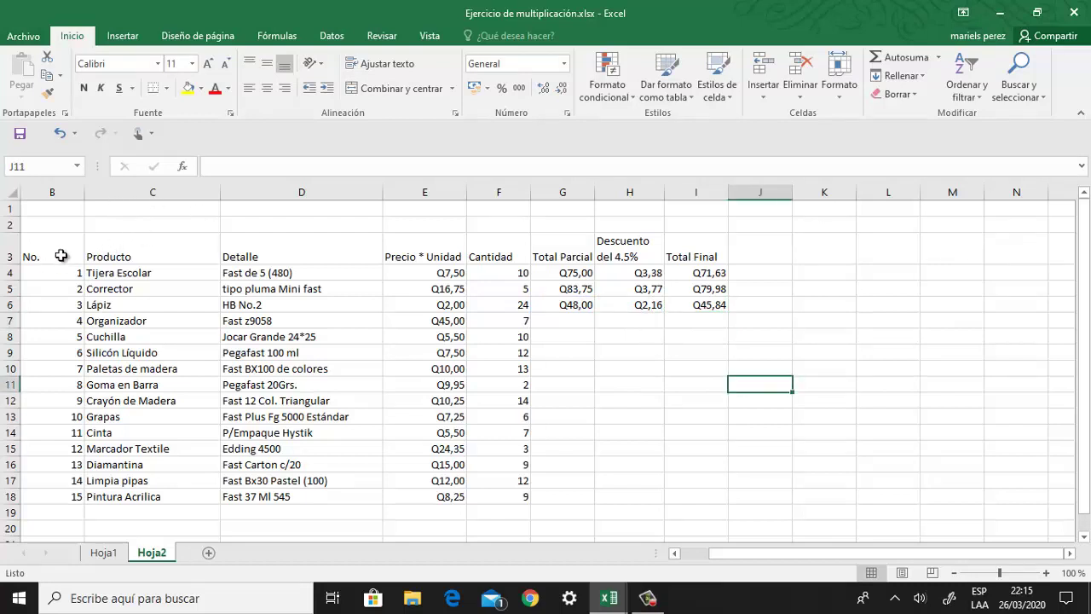
# Apply Todos los bordes to the whole table range B3:I18.
pyautogui.moveTo(61, 255)
pyautogui.mouseDown()
pyautogui.moveTo(709, 507)
pyautogui.moveTo(719, 500)
pyautogui.mouseUp()
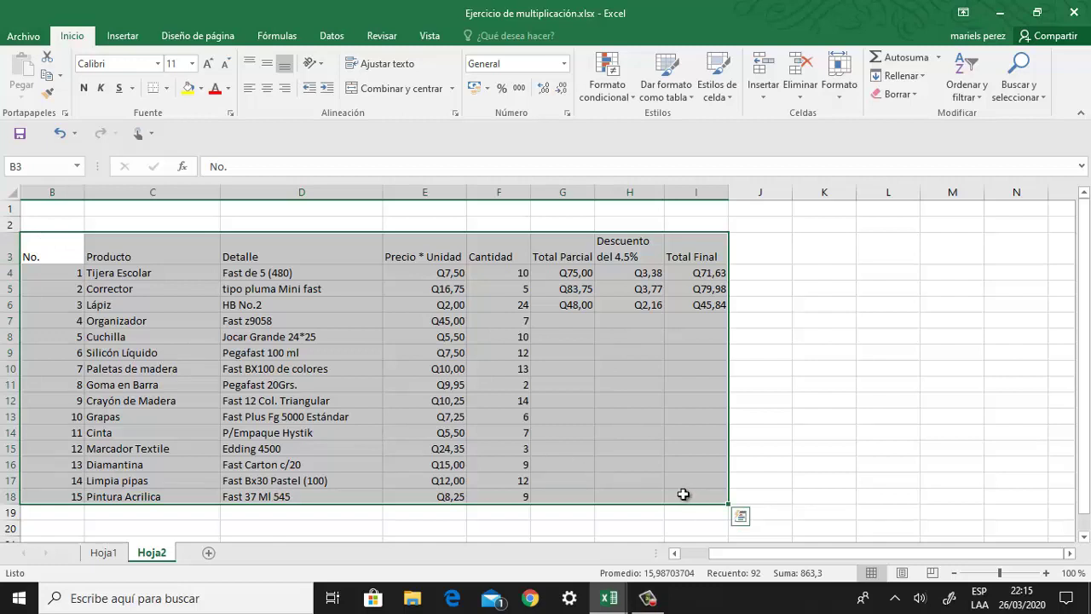
pyautogui.click(166, 88)
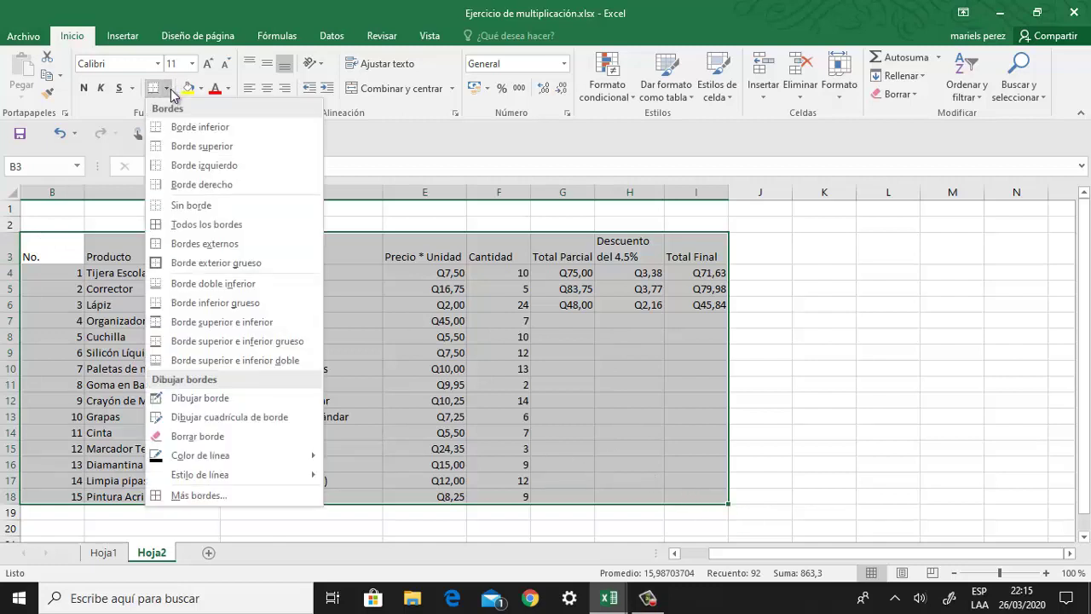
pyautogui.click(189, 224)
pyautogui.click(869, 349)
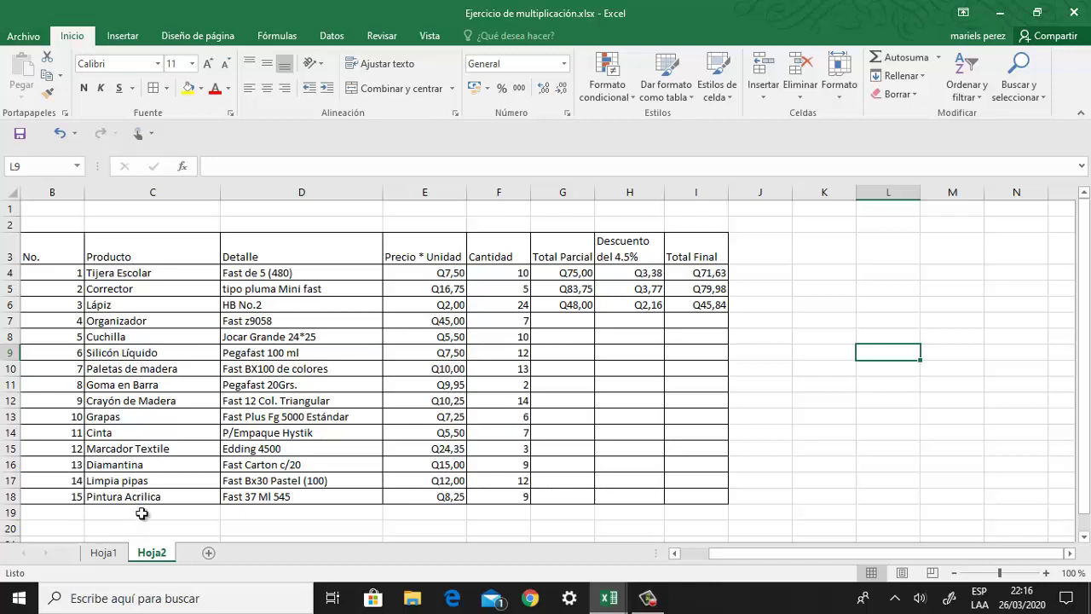
# Narrow column B so the No. numbering fits tightly.
pyautogui.click(292, 388)
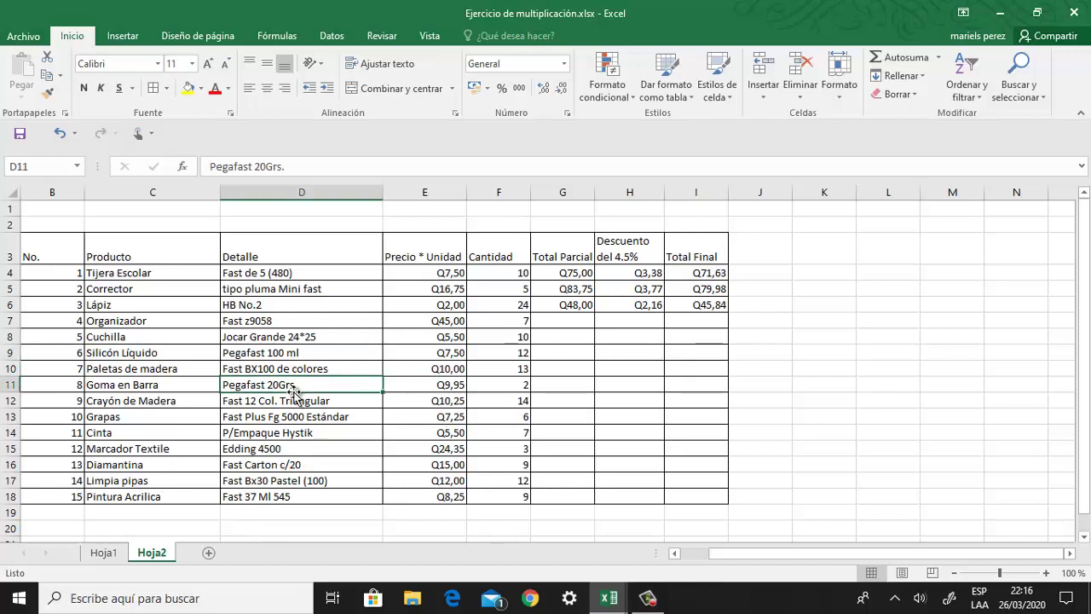
pyautogui.click(331, 493)
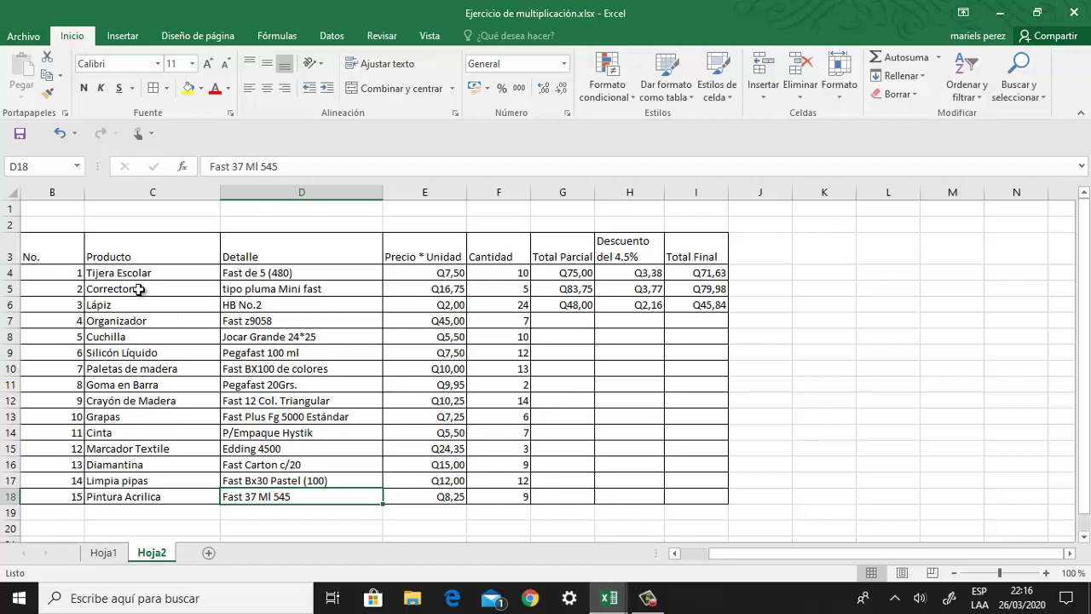
pyautogui.moveTo(82, 189); pyautogui.dragTo(61, 192)
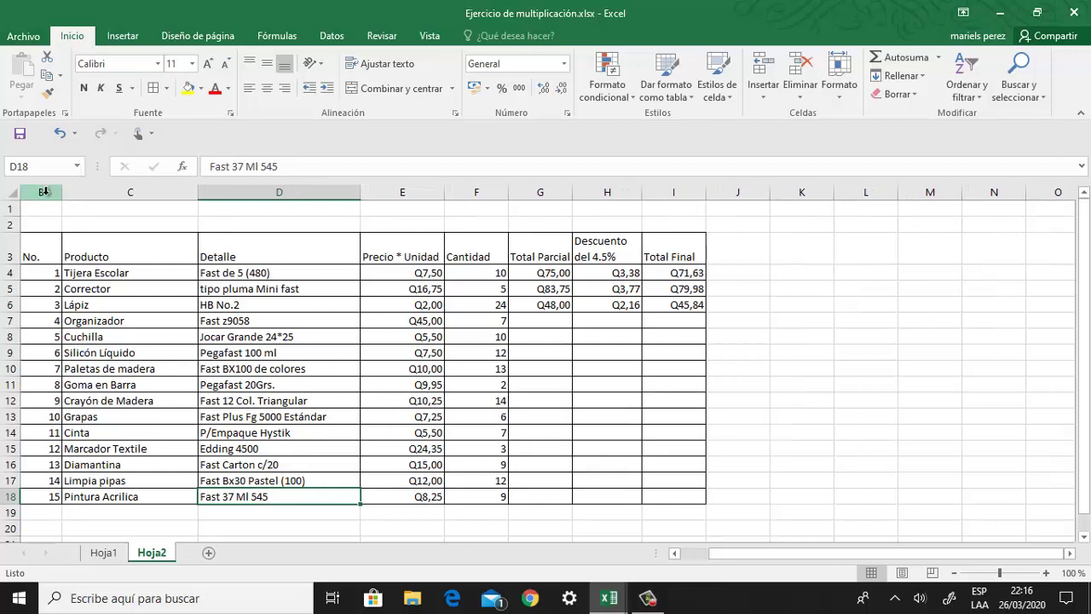
pyautogui.click(44, 193)
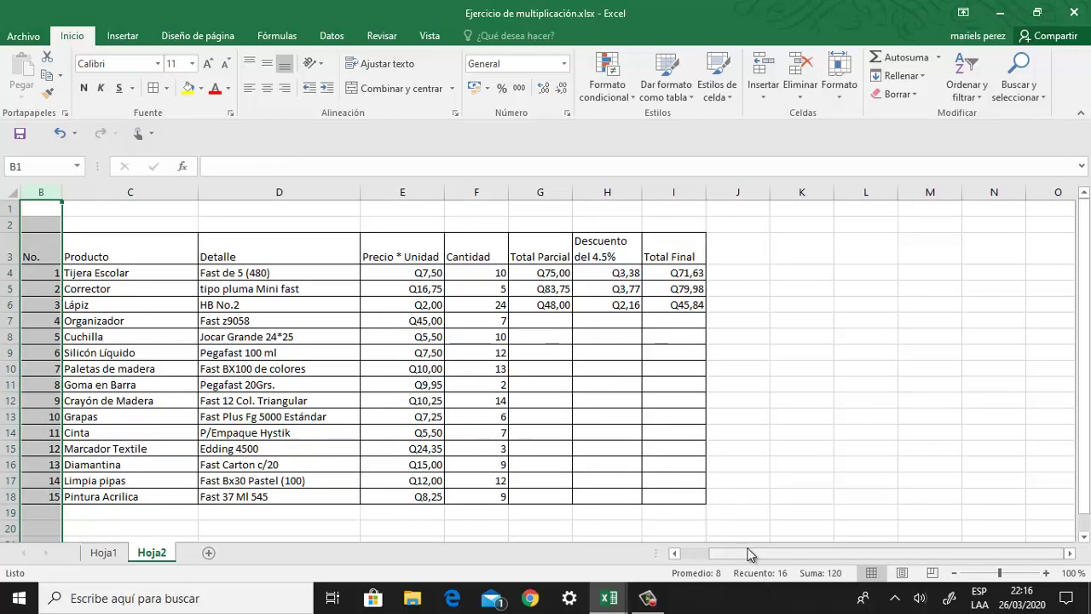
pyautogui.moveTo(744, 554); pyautogui.dragTo(706, 554)
pyautogui.click(151, 248)
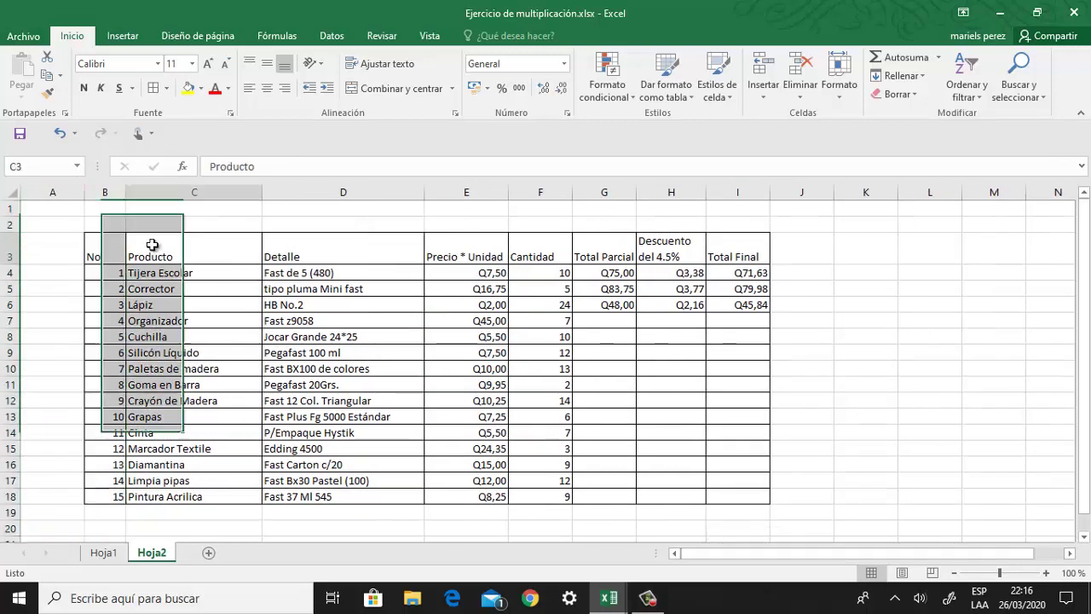
pyautogui.click(96, 224)
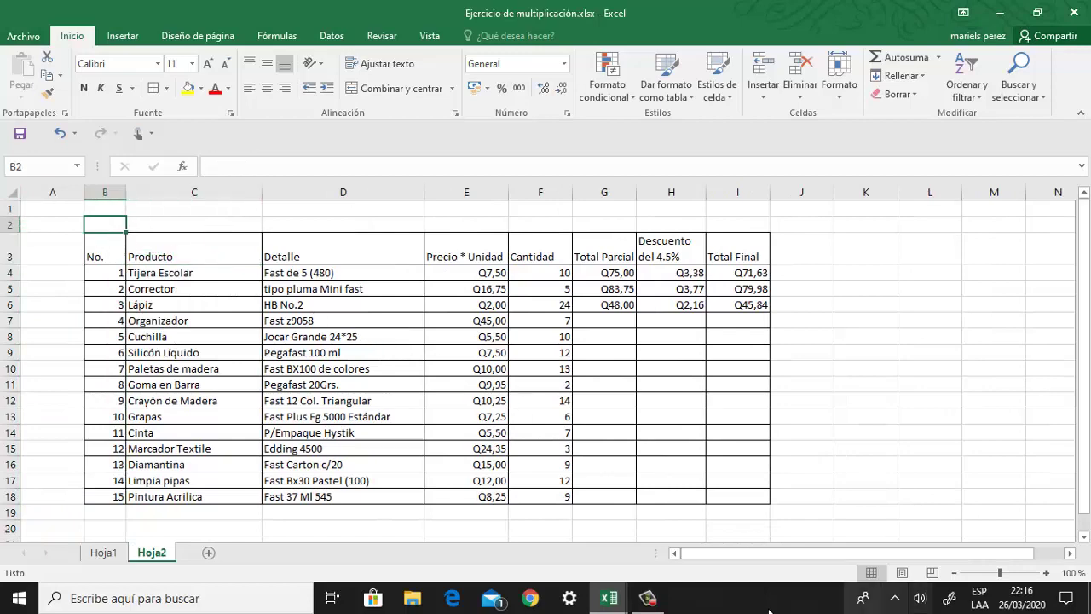